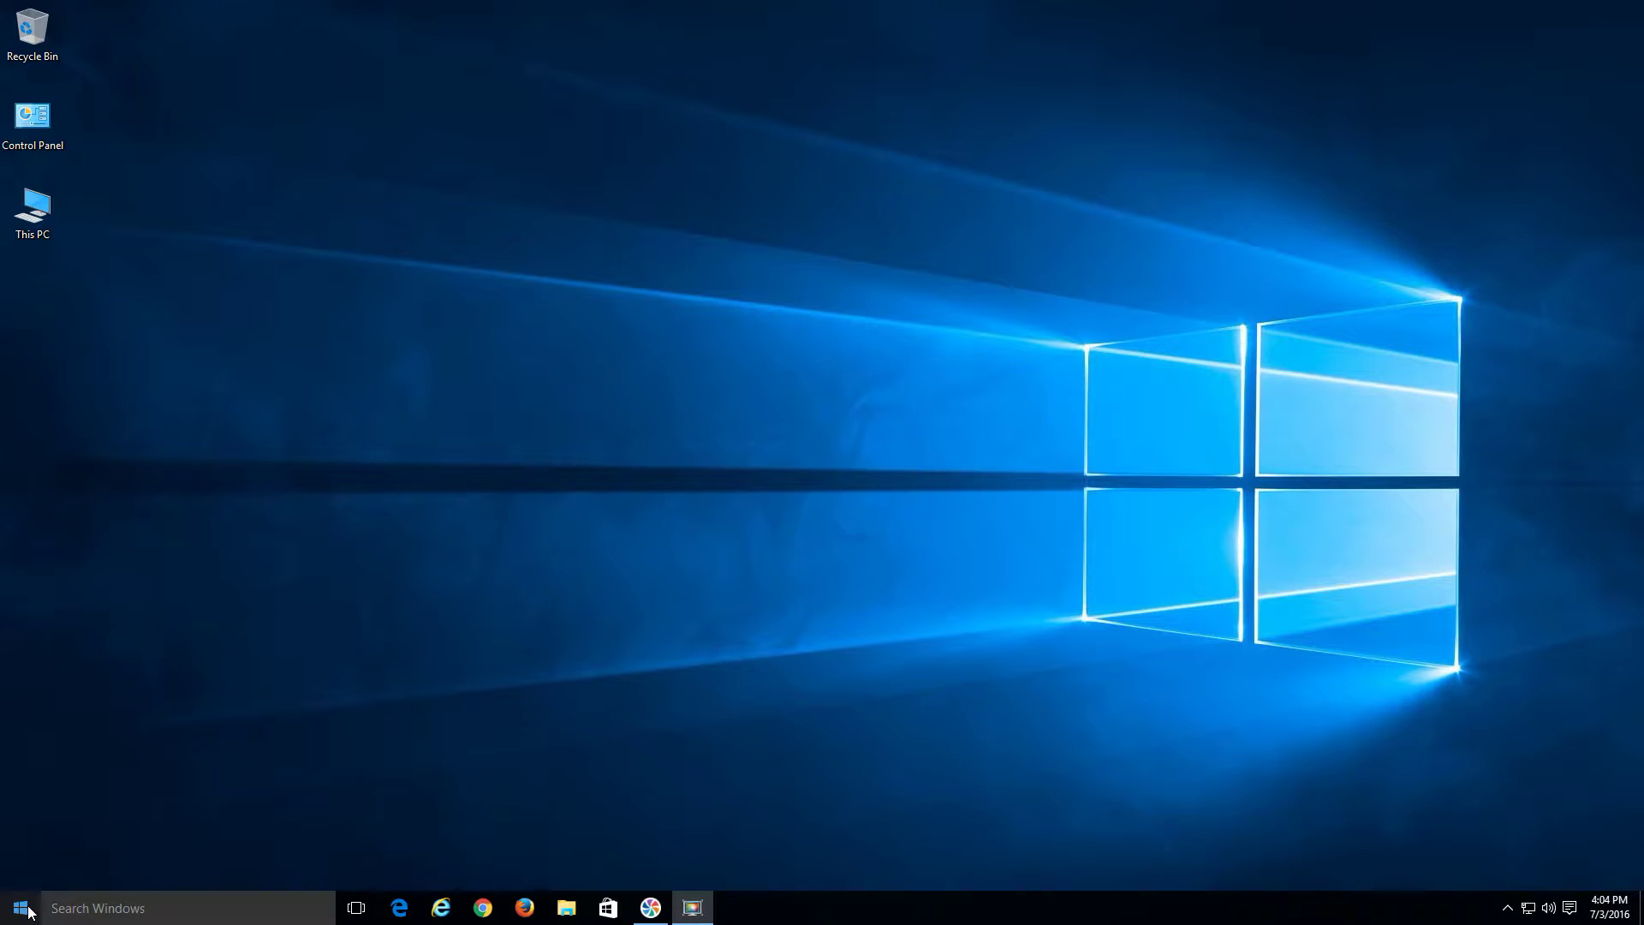
Run netplwiz from the Start quick menu's Run dialog to open User Accounts
left_click(30, 908)
right_click(29, 909)
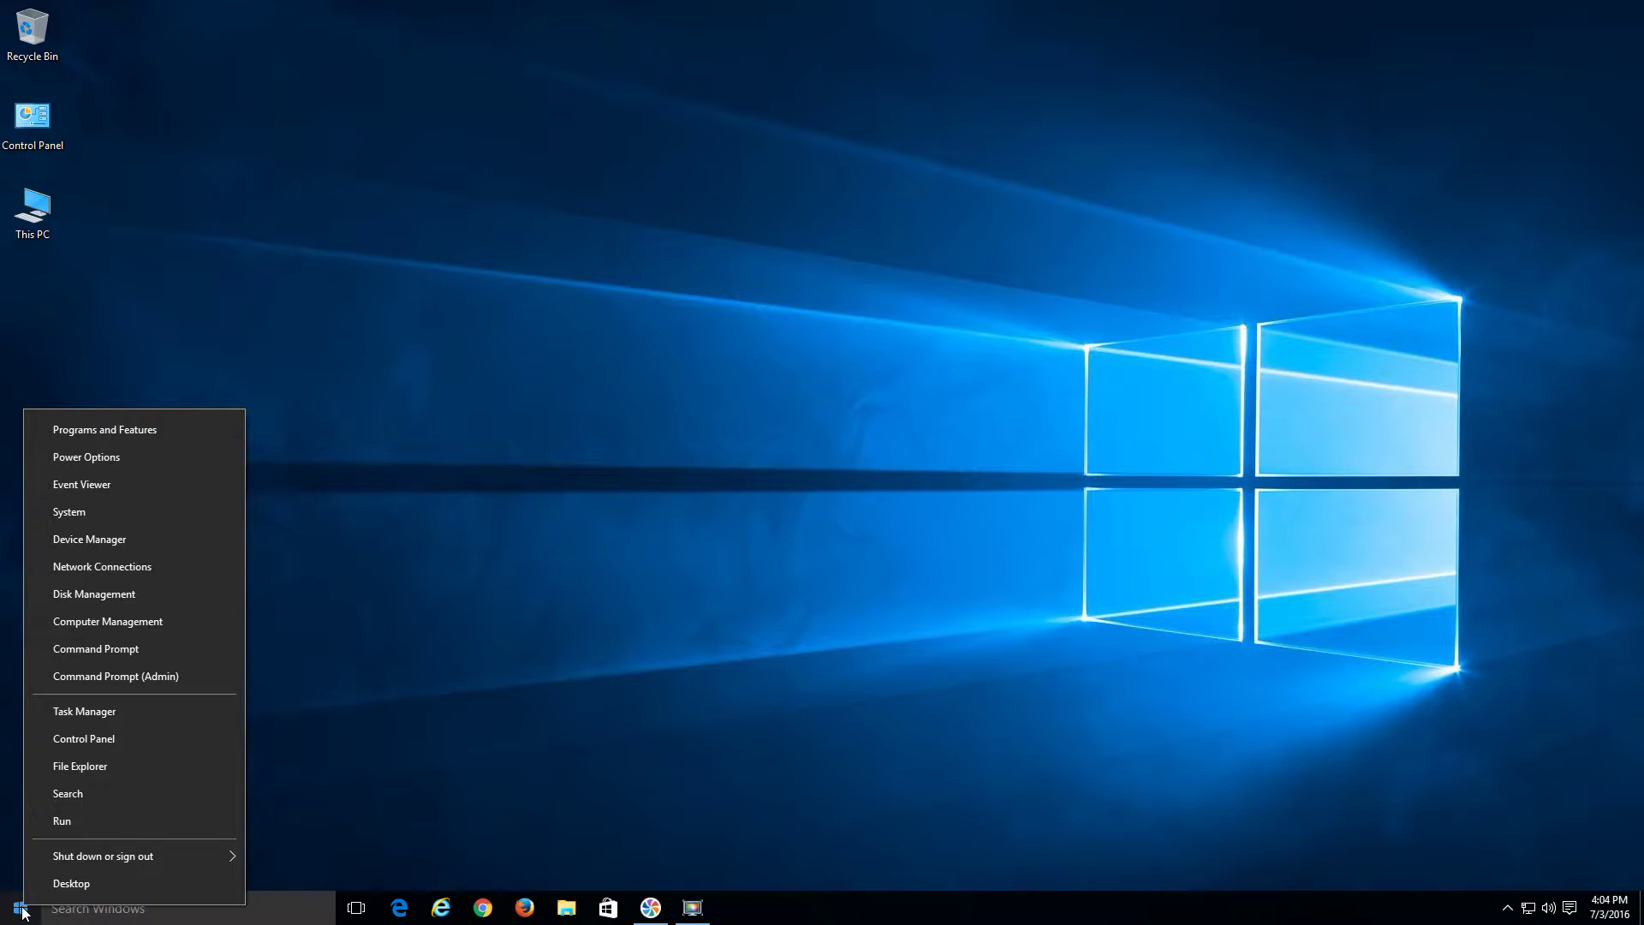
left_click(80, 820)
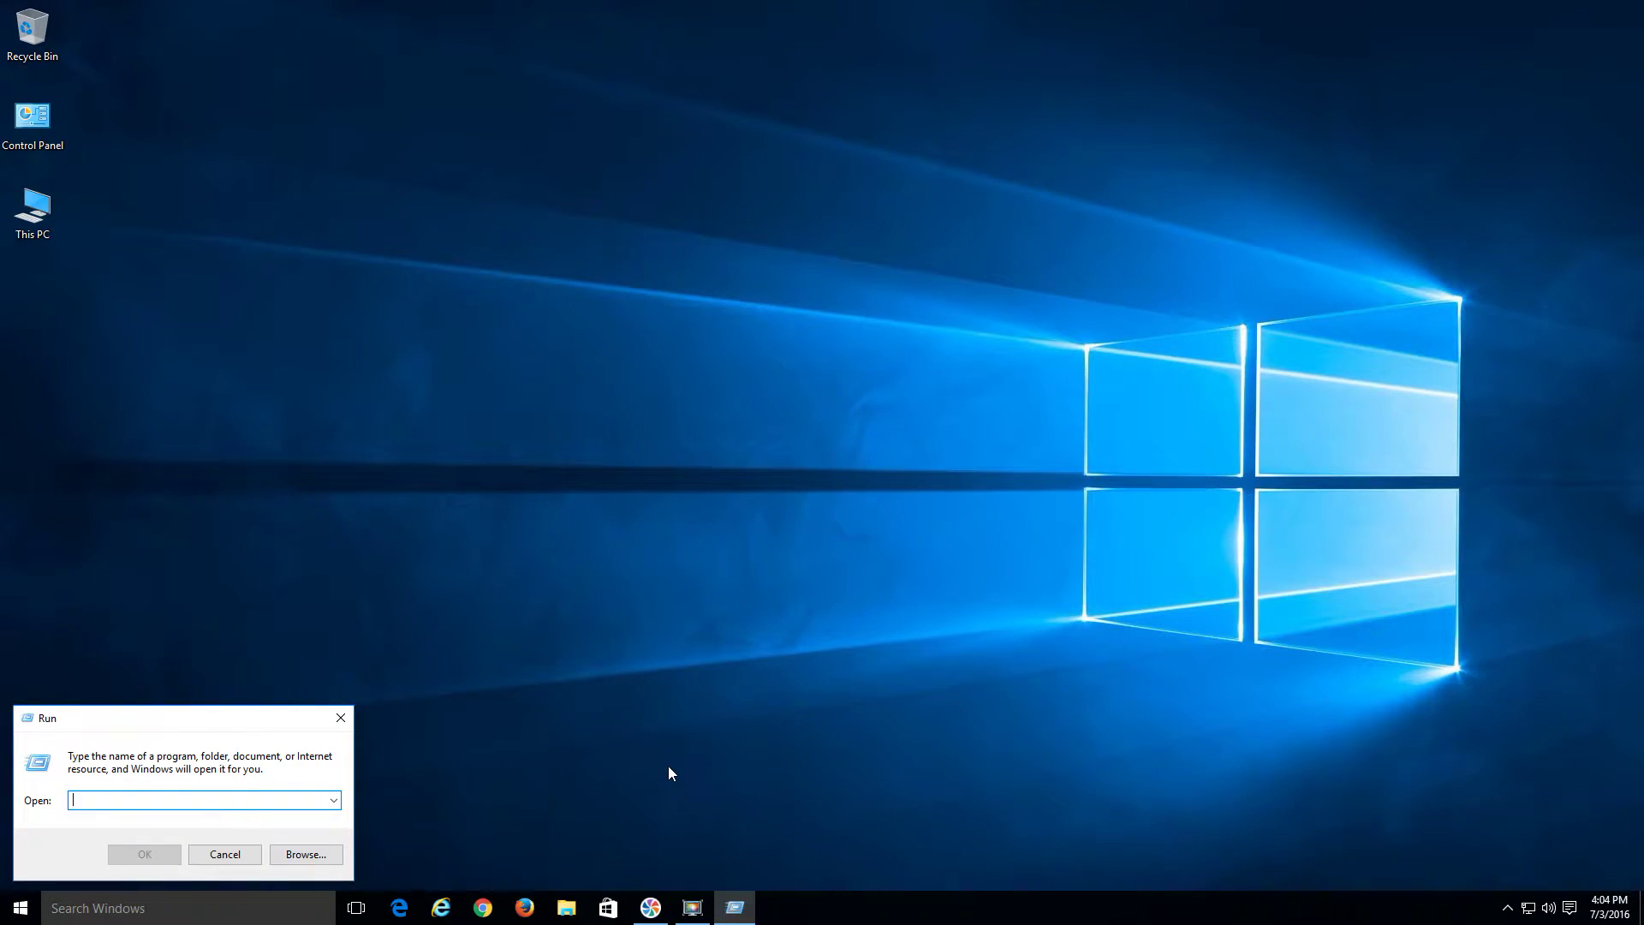
type("n")
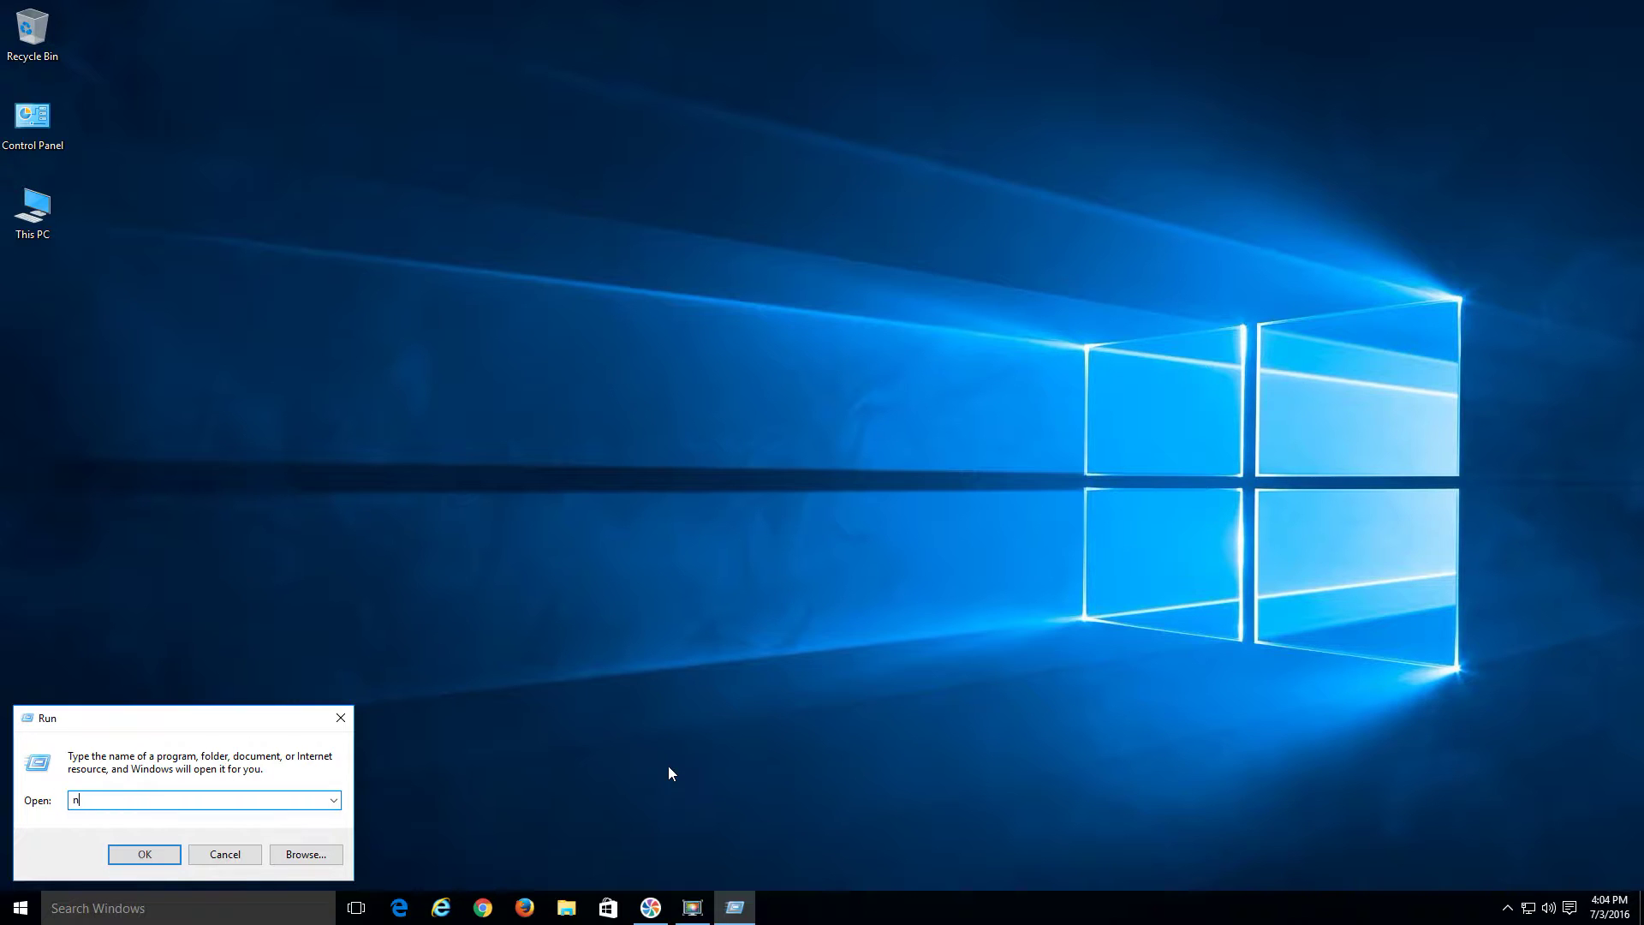
type("etplwiz")
key("Return")
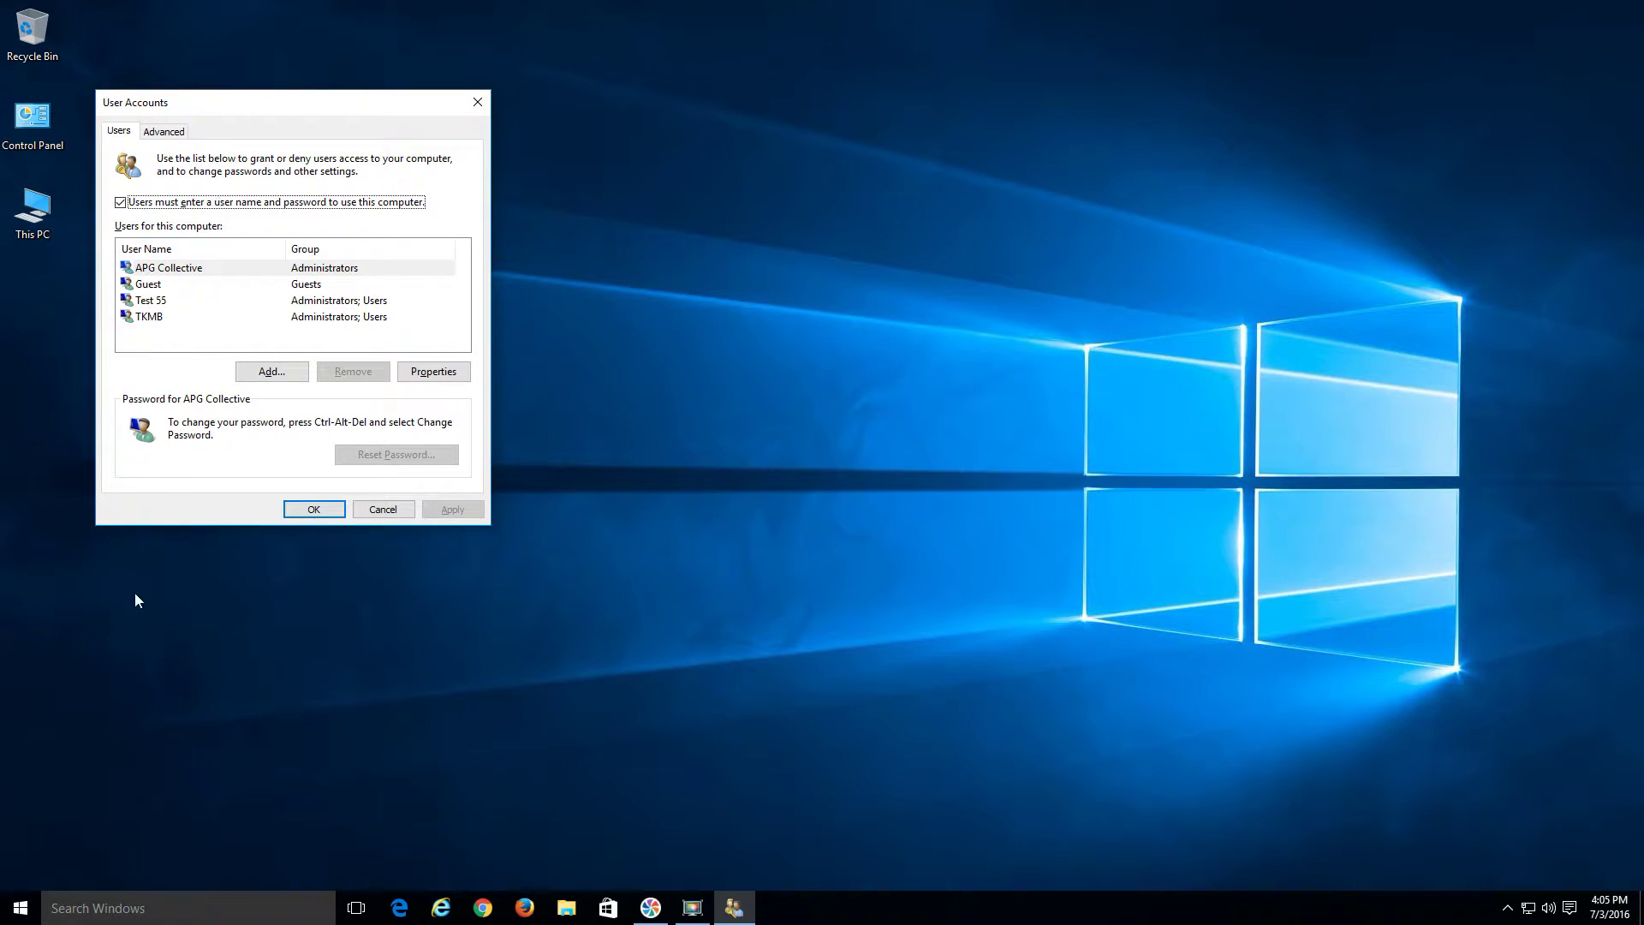
left_click(300, 270)
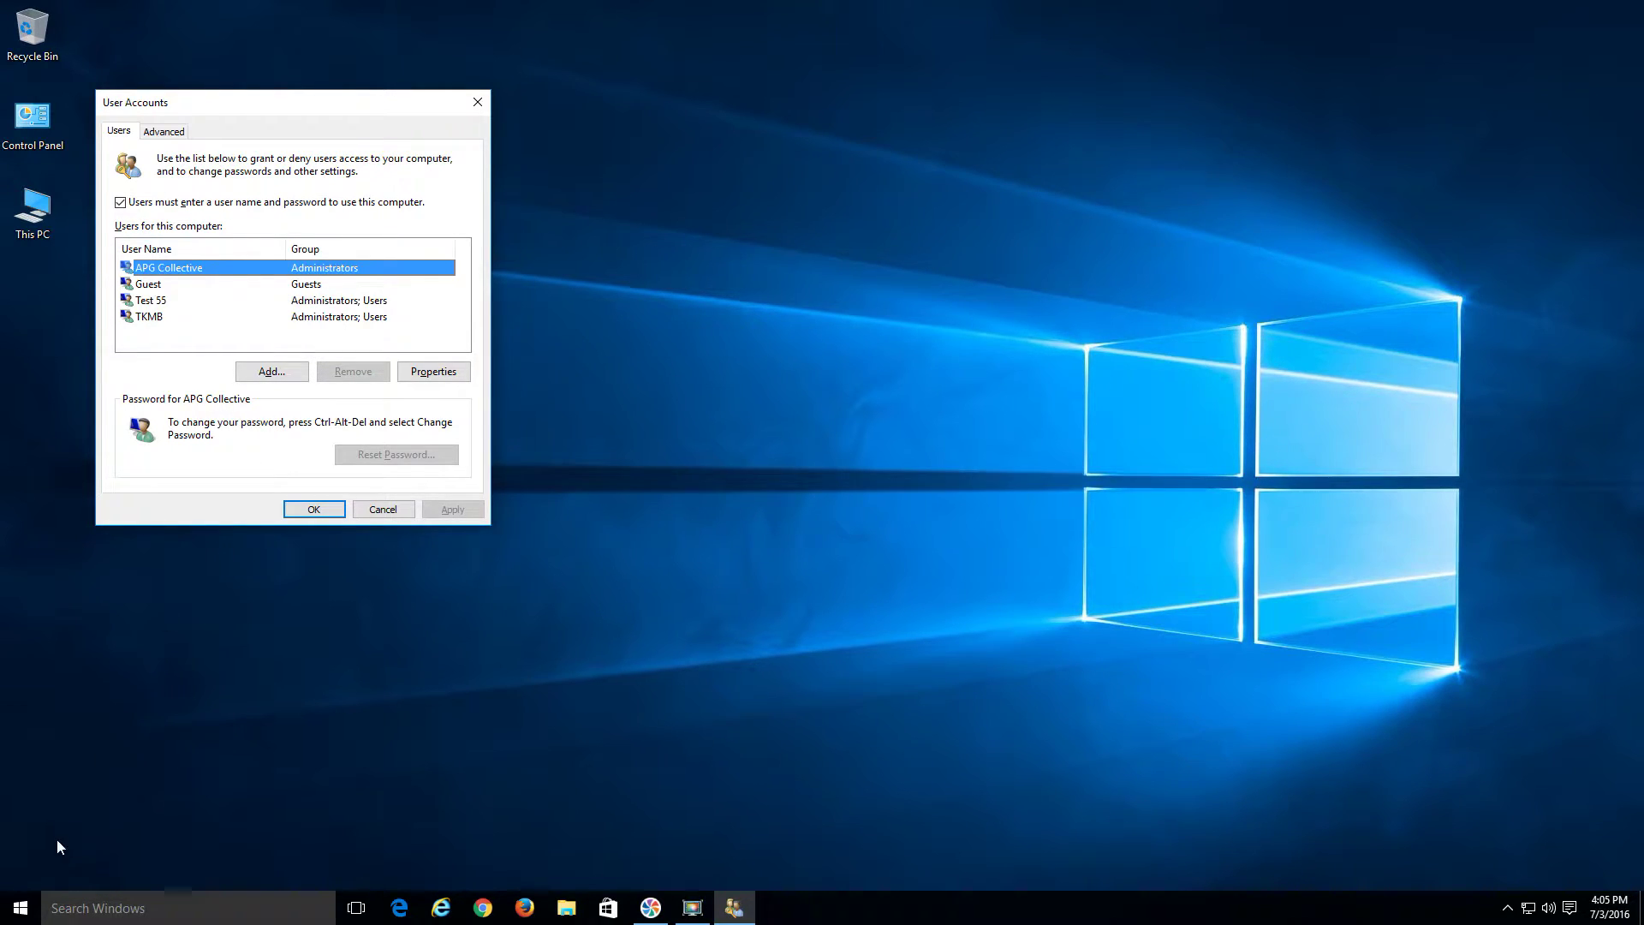
left_click(20, 908)
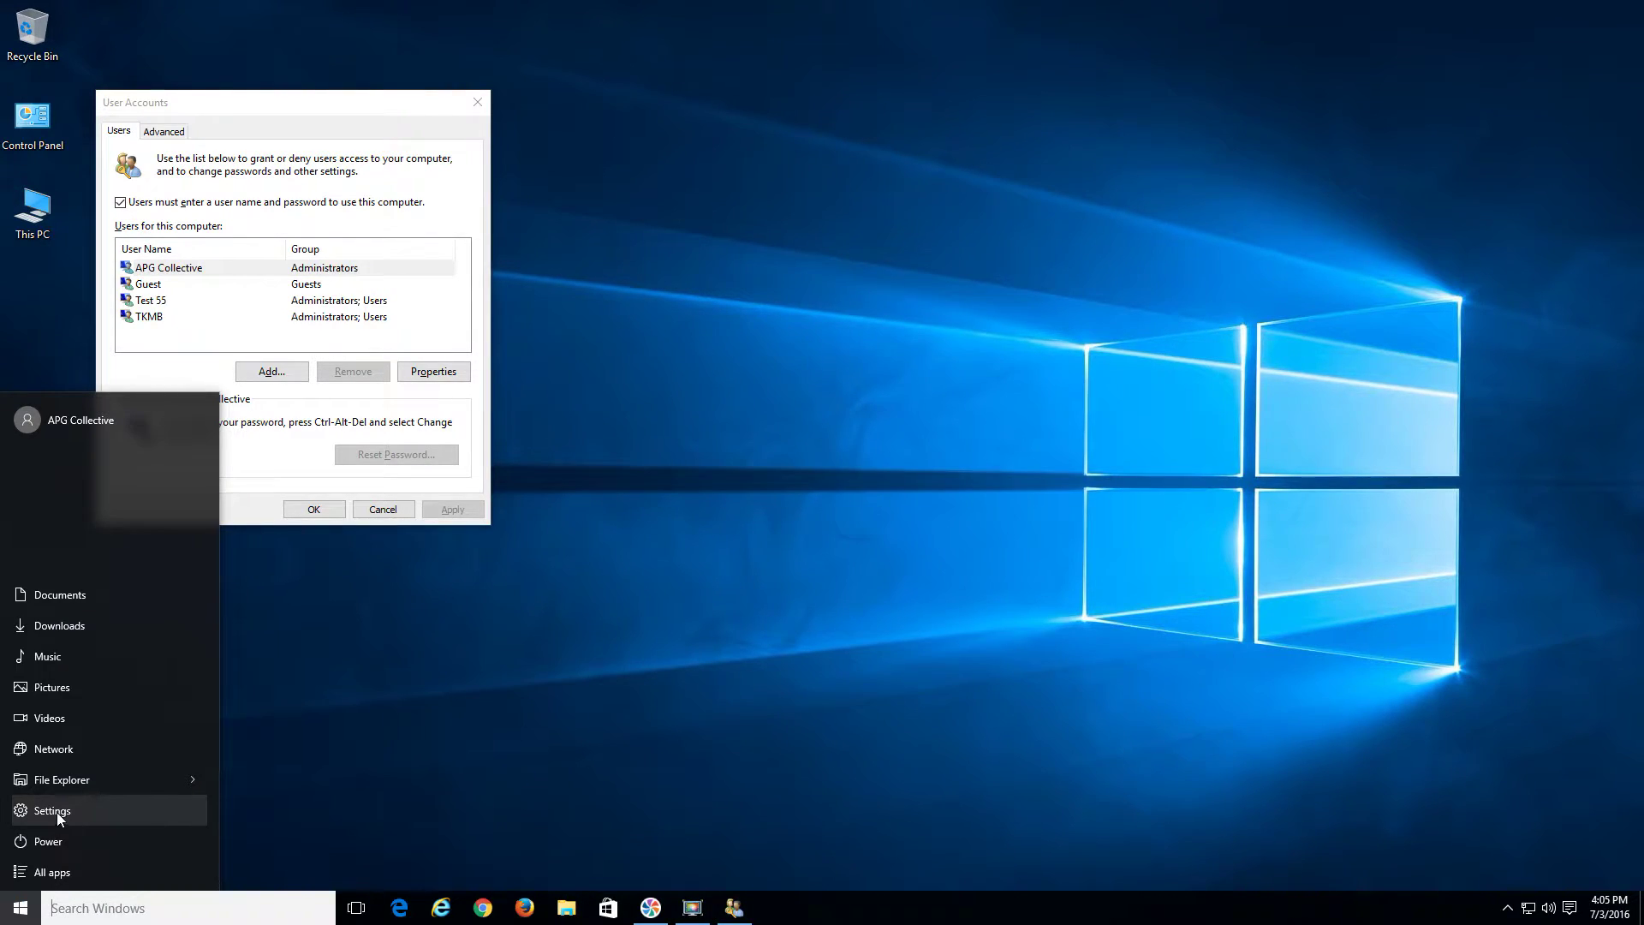
Go to Settings > Accounts > Family & other users
left_click(55, 814)
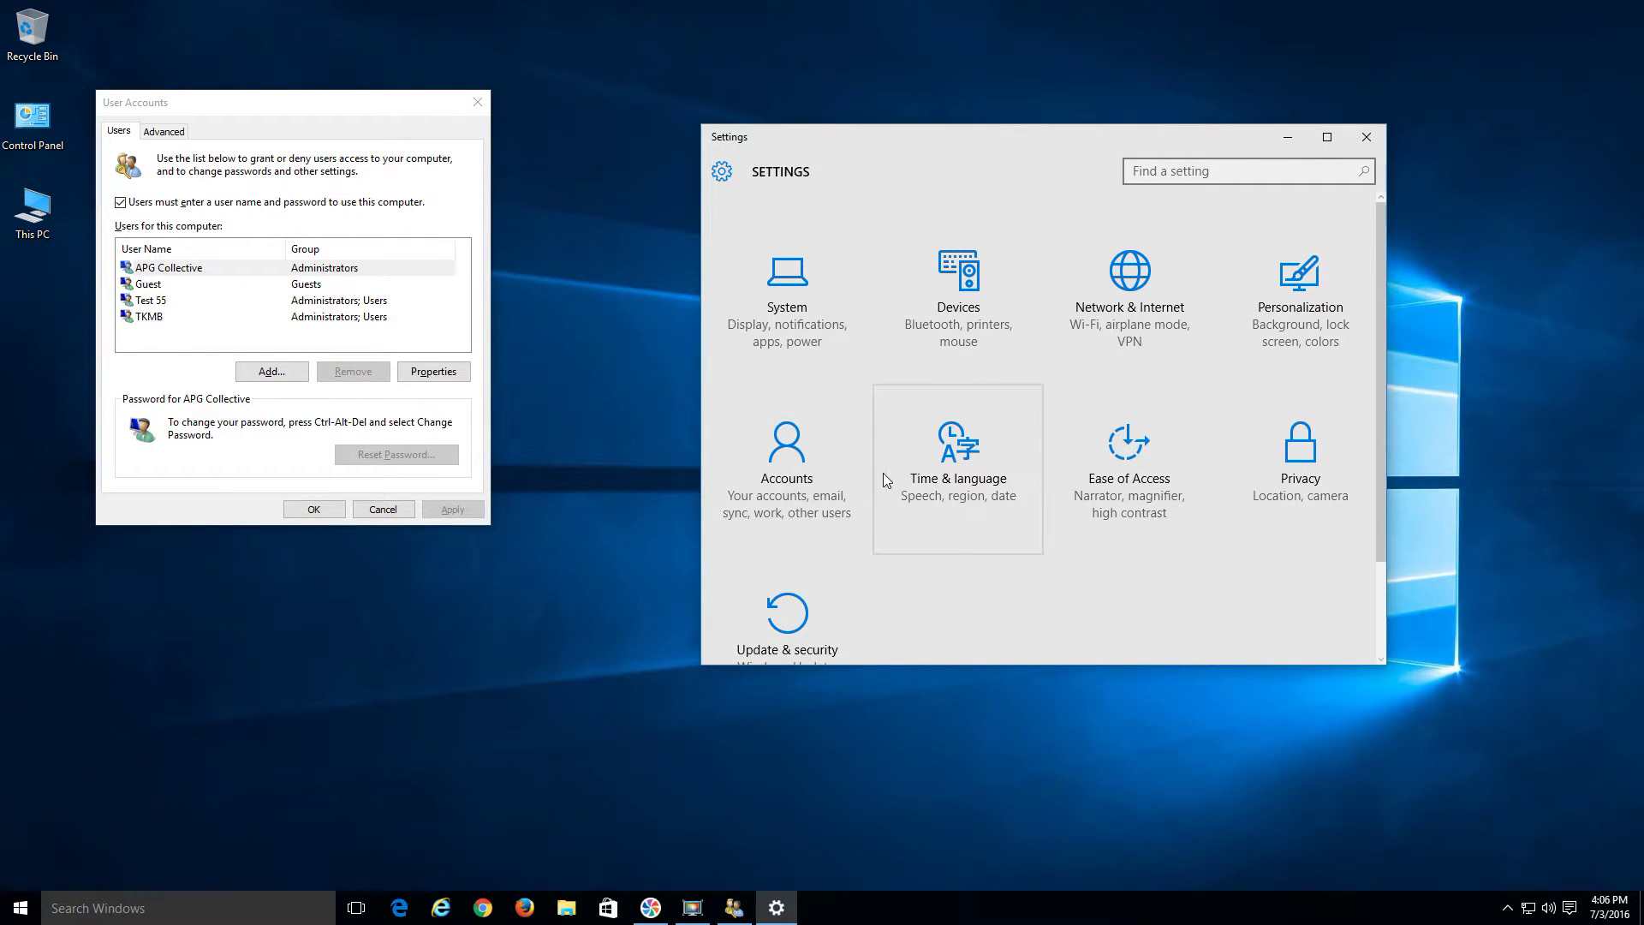
left_click(795, 488)
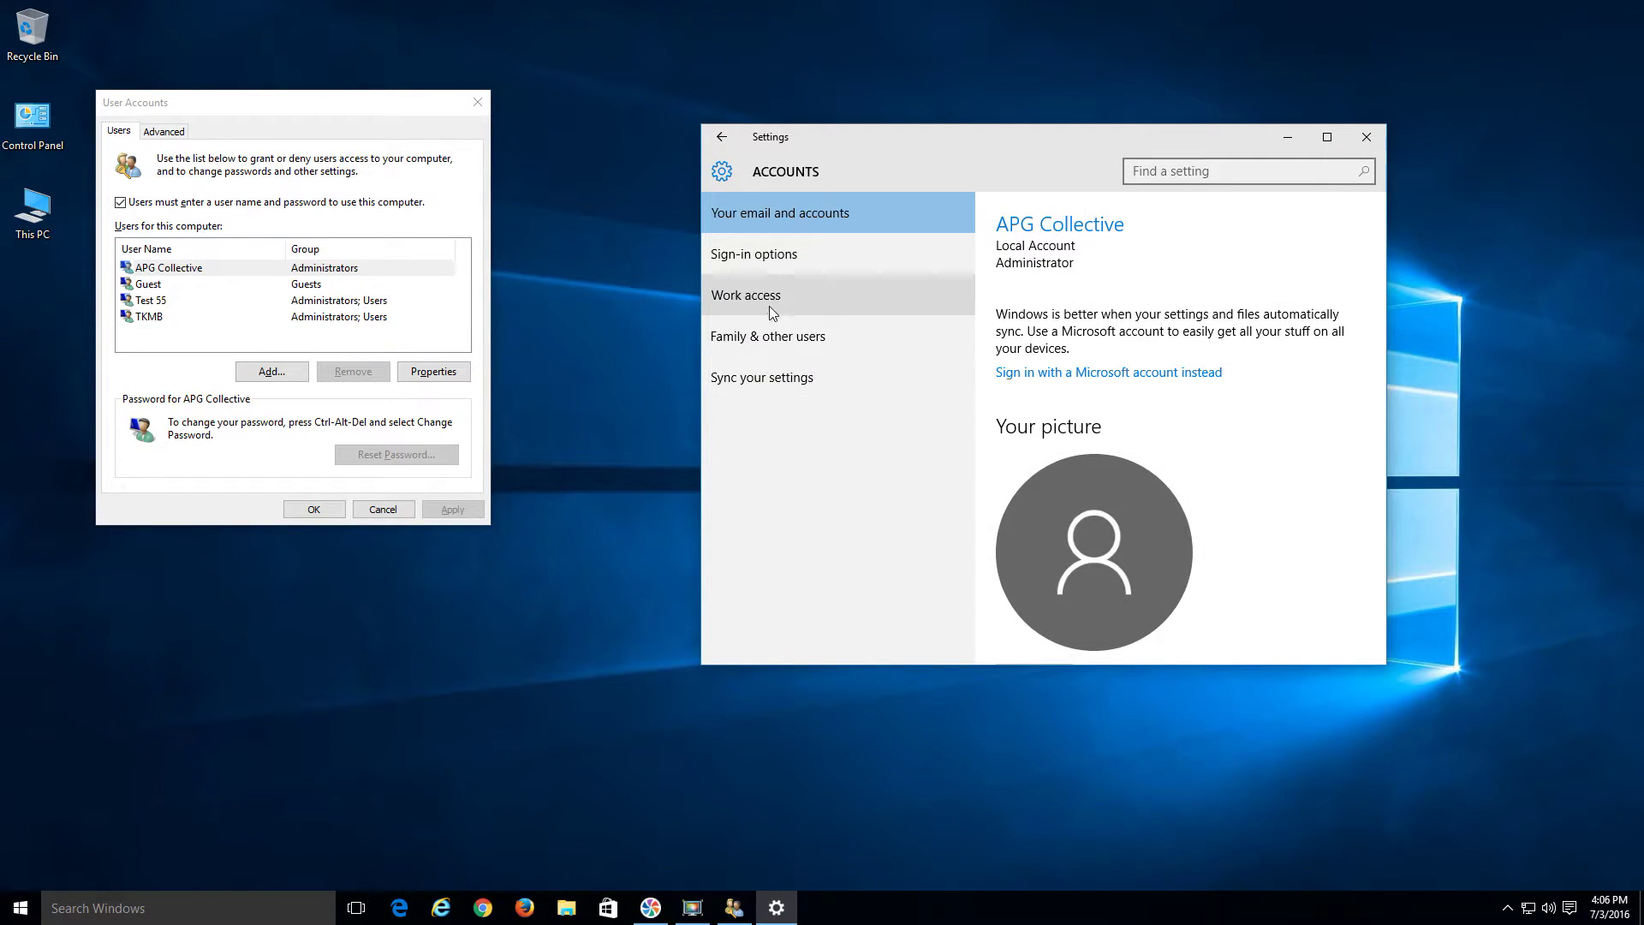
left_click(767, 343)
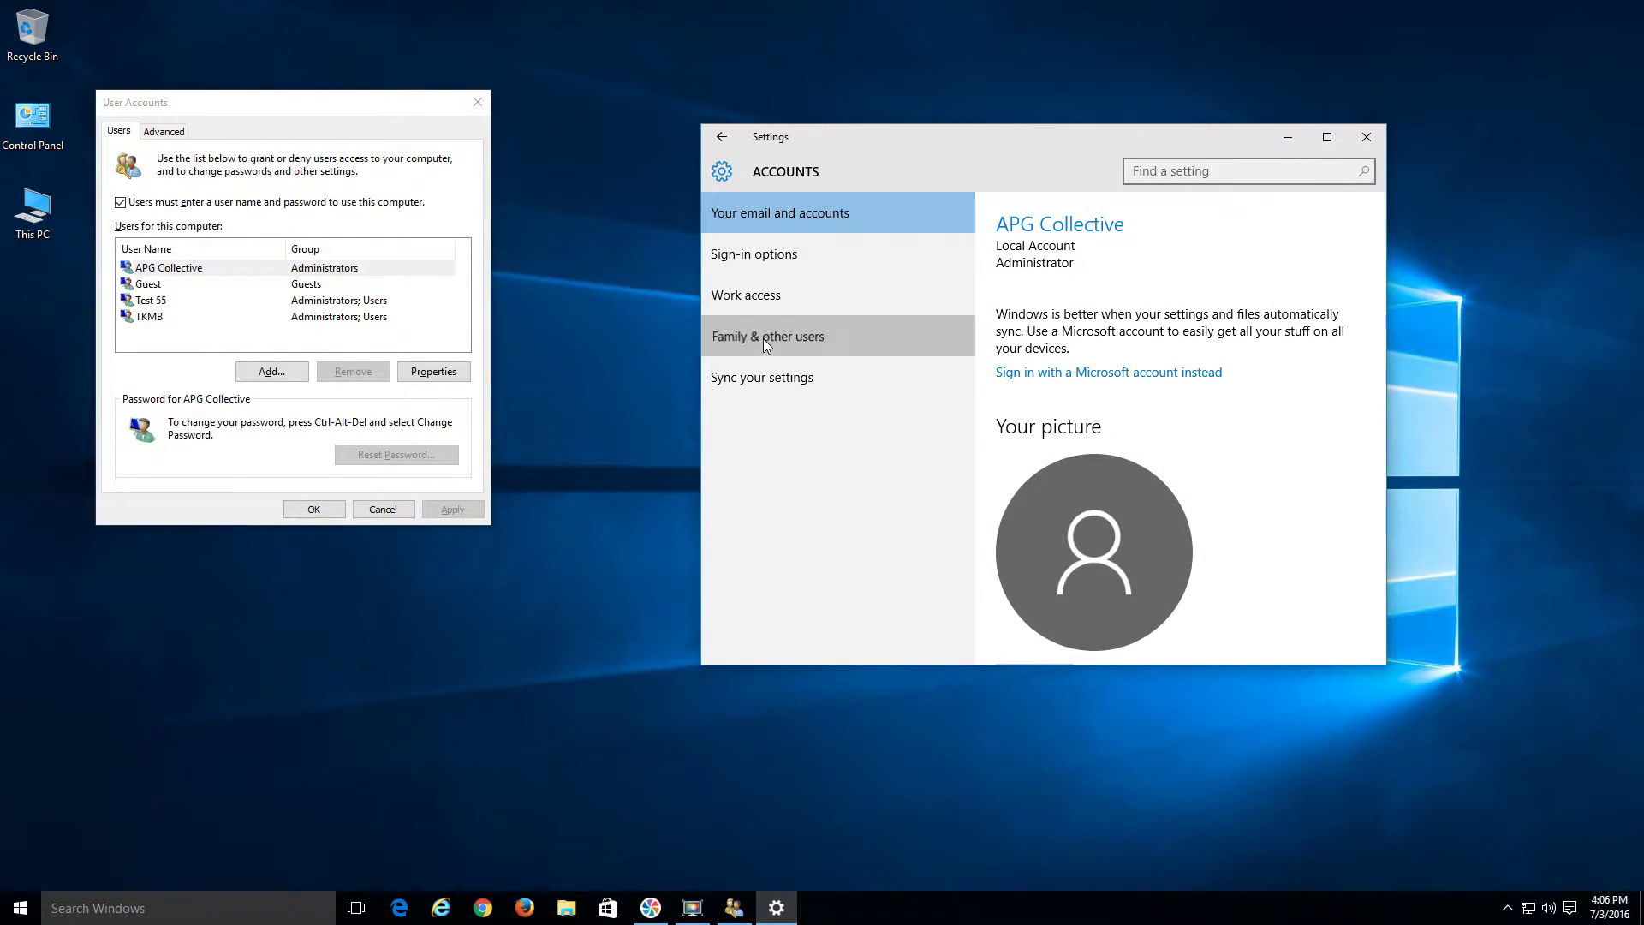
left_click(1327, 137)
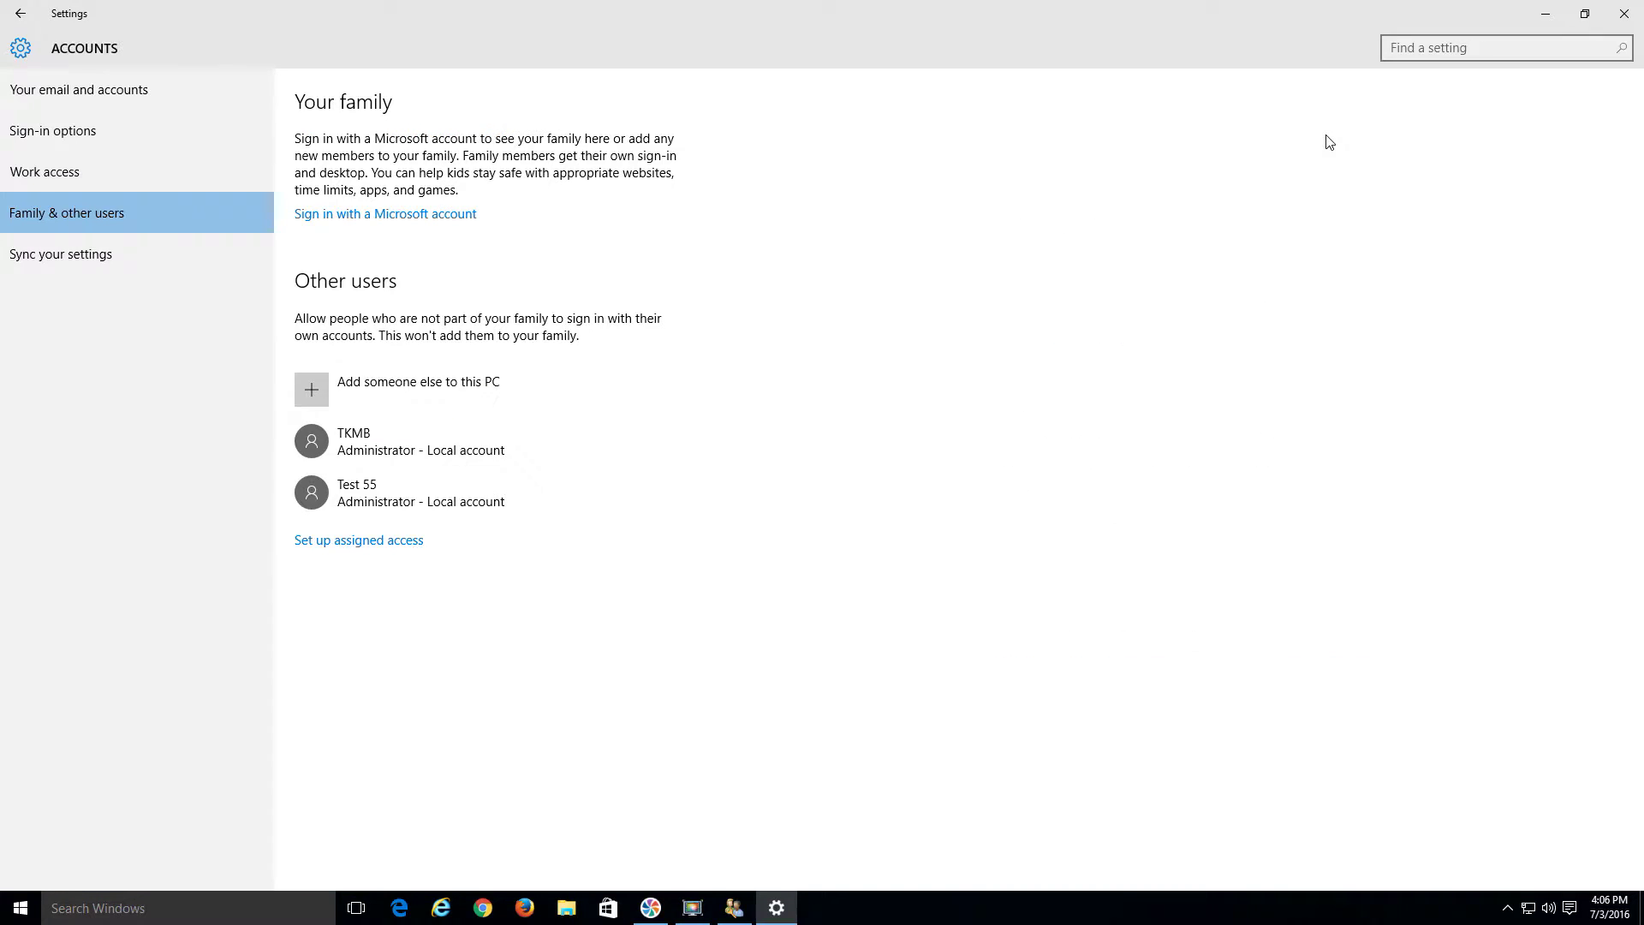
left_click(398, 446)
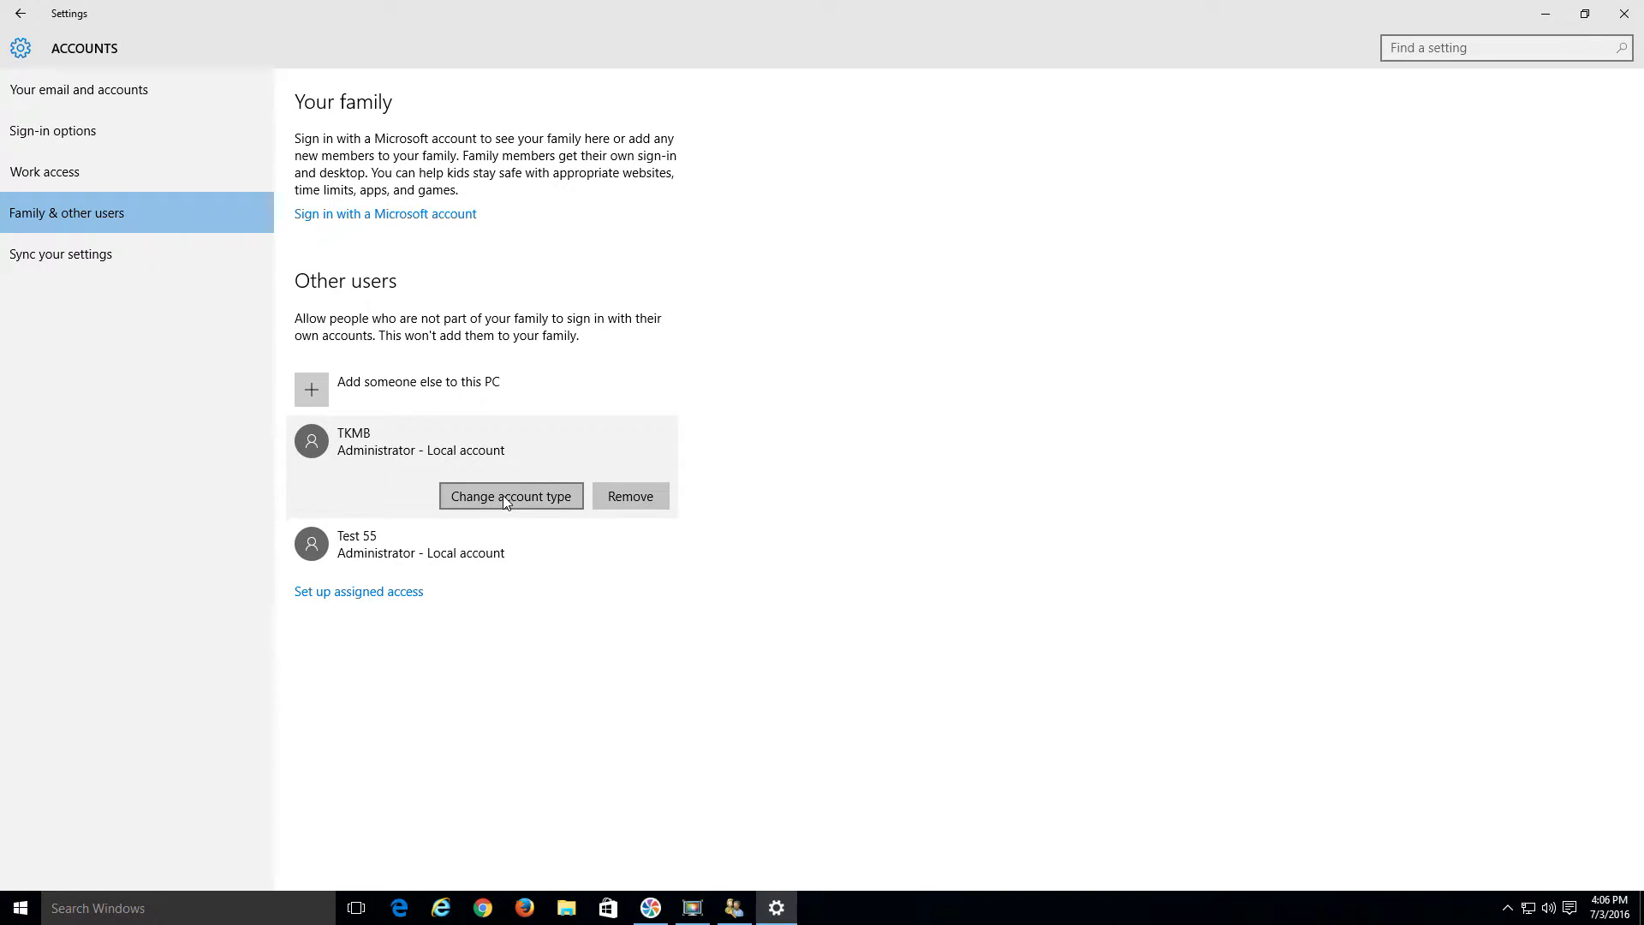
left_click(503, 497)
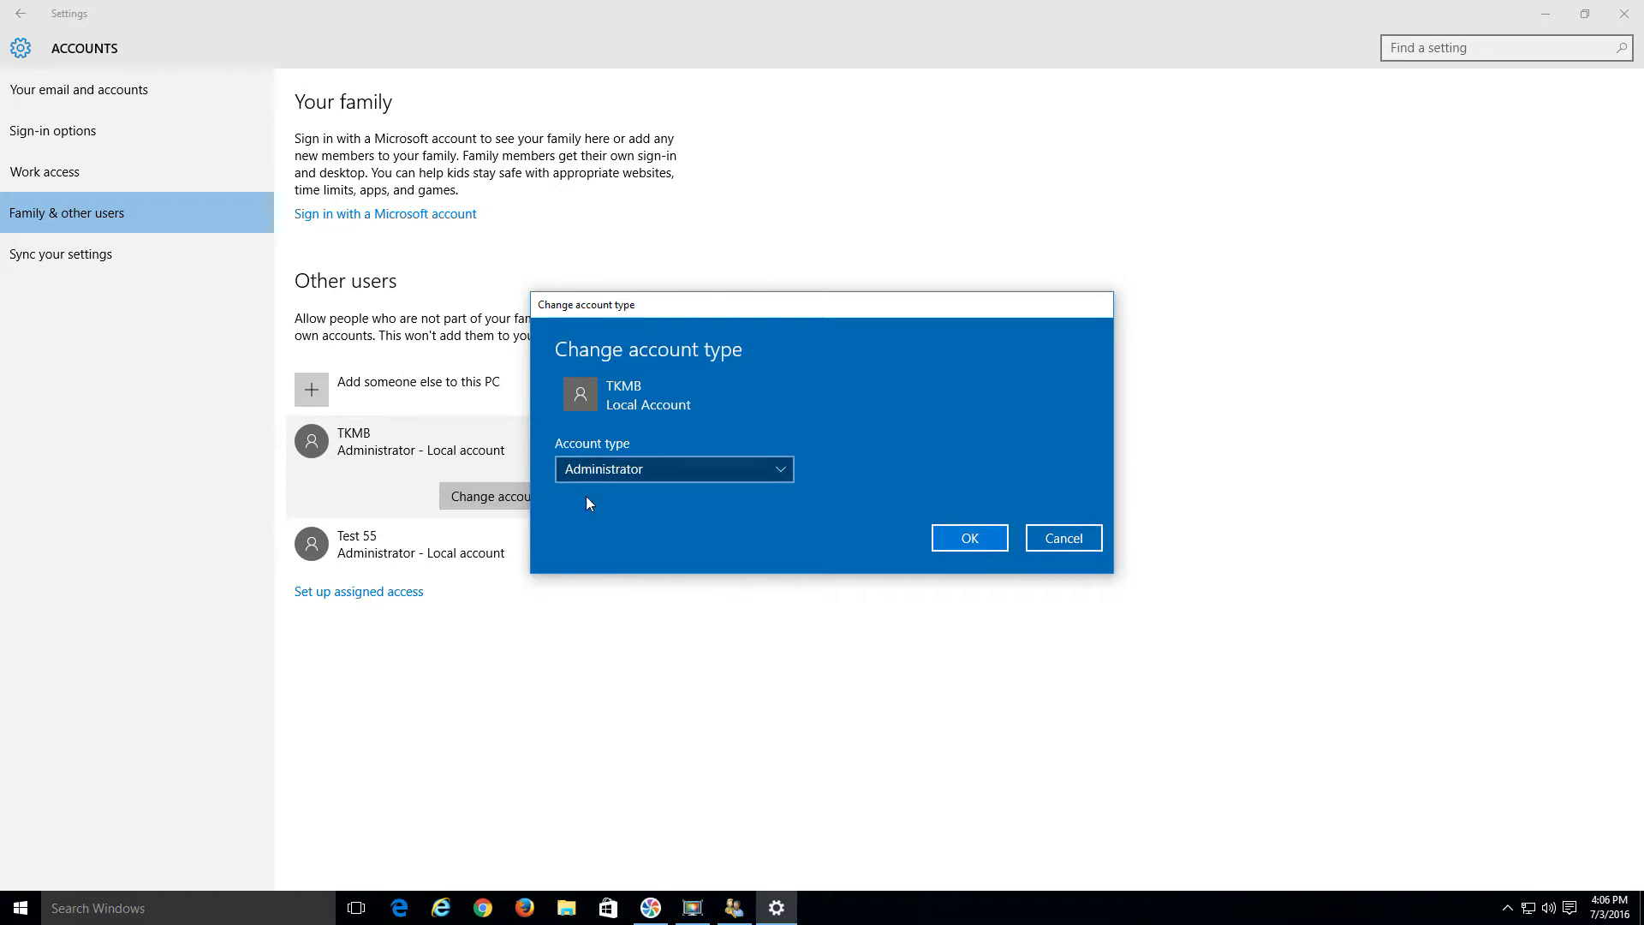
left_click(629, 470)
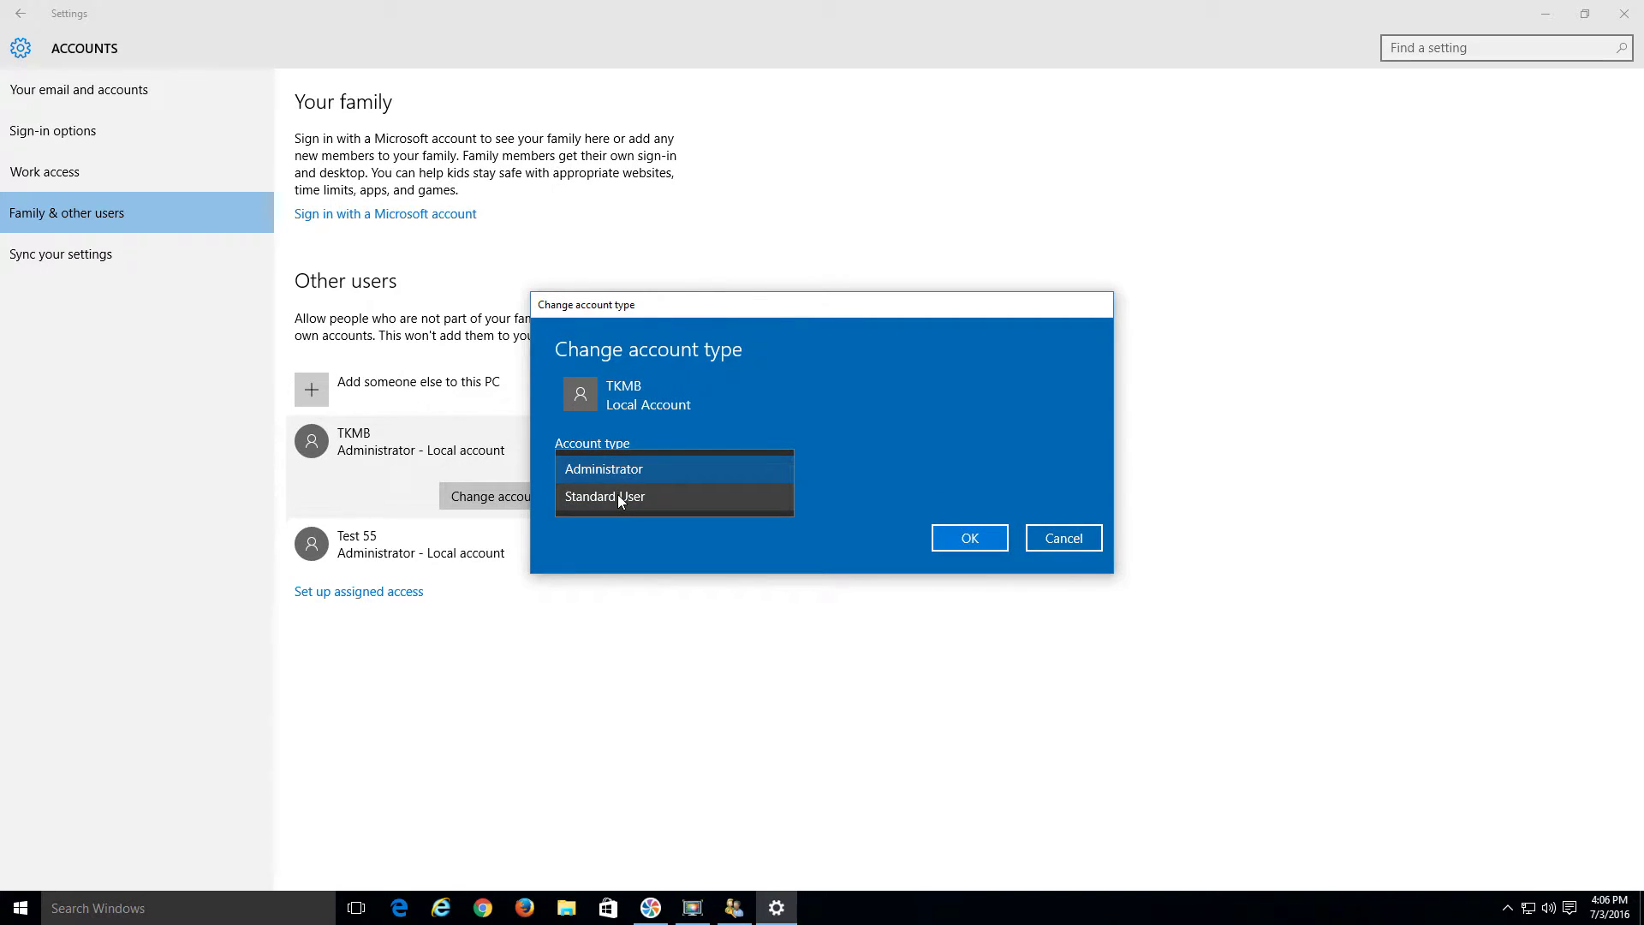
left_click(873, 457)
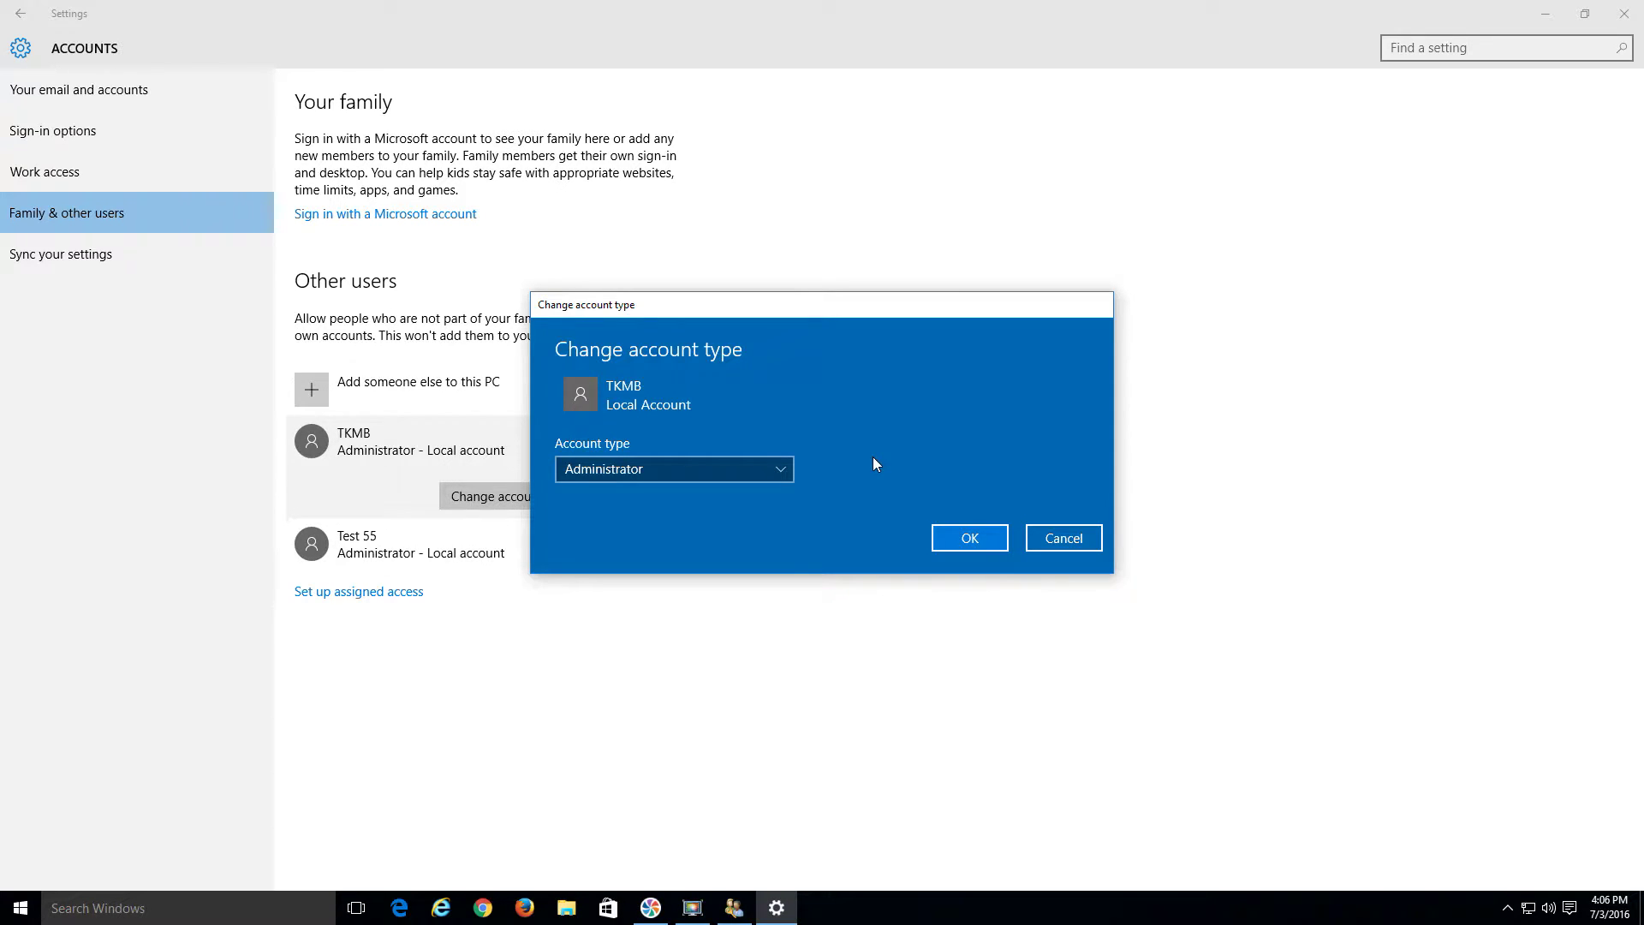
left_click(1055, 539)
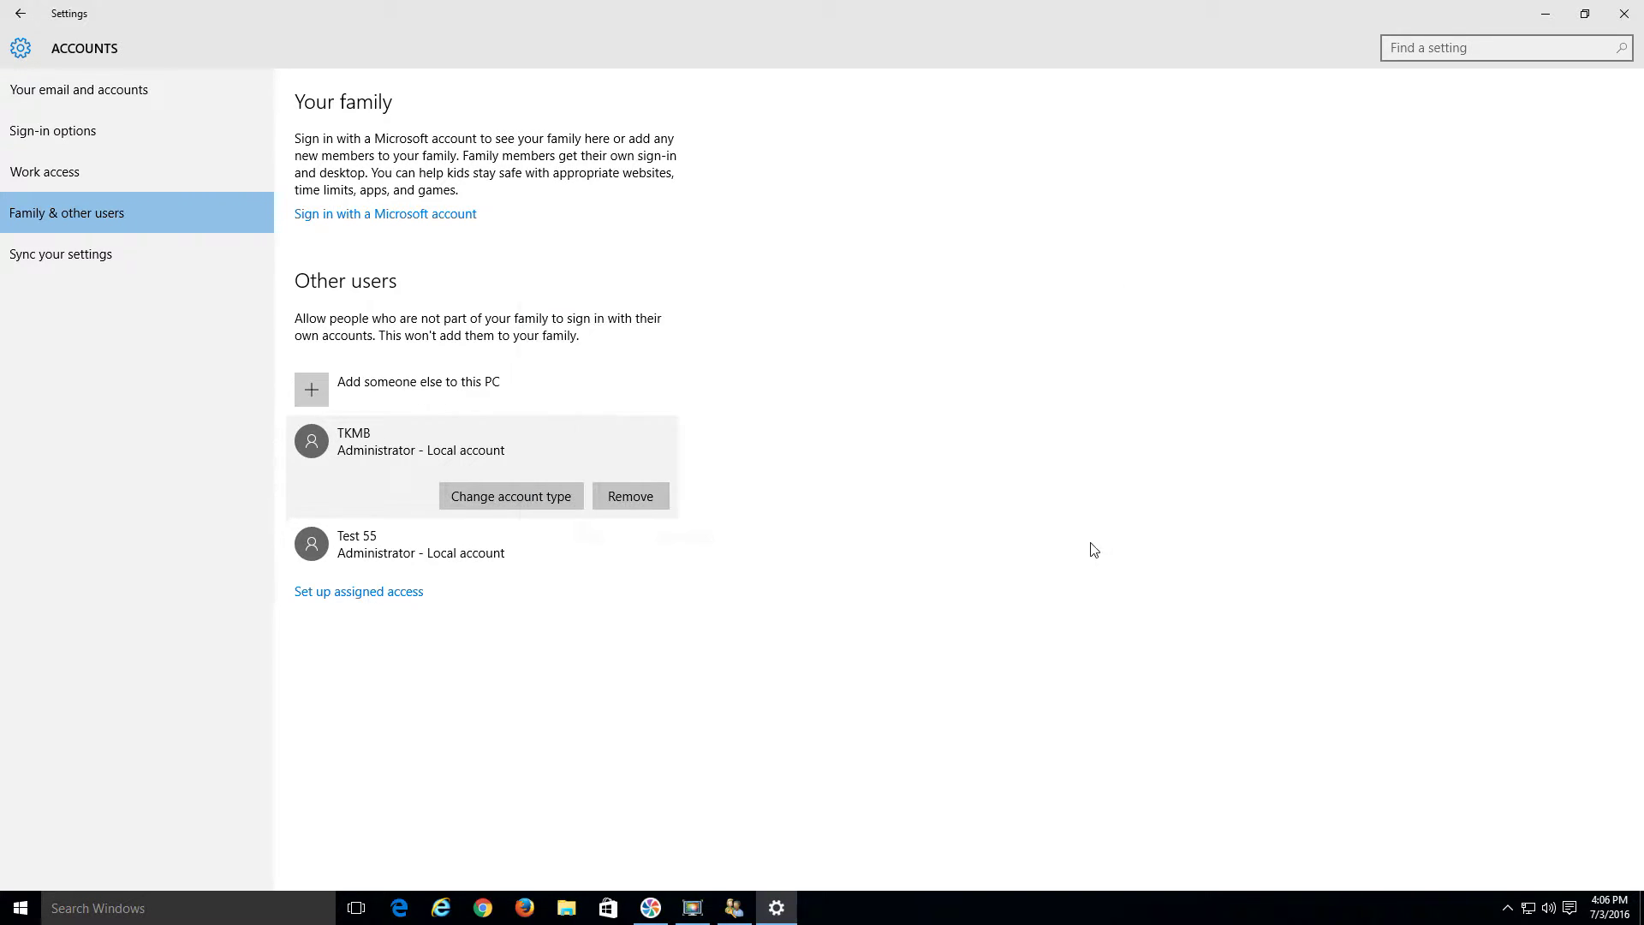
left_click(1584, 14)
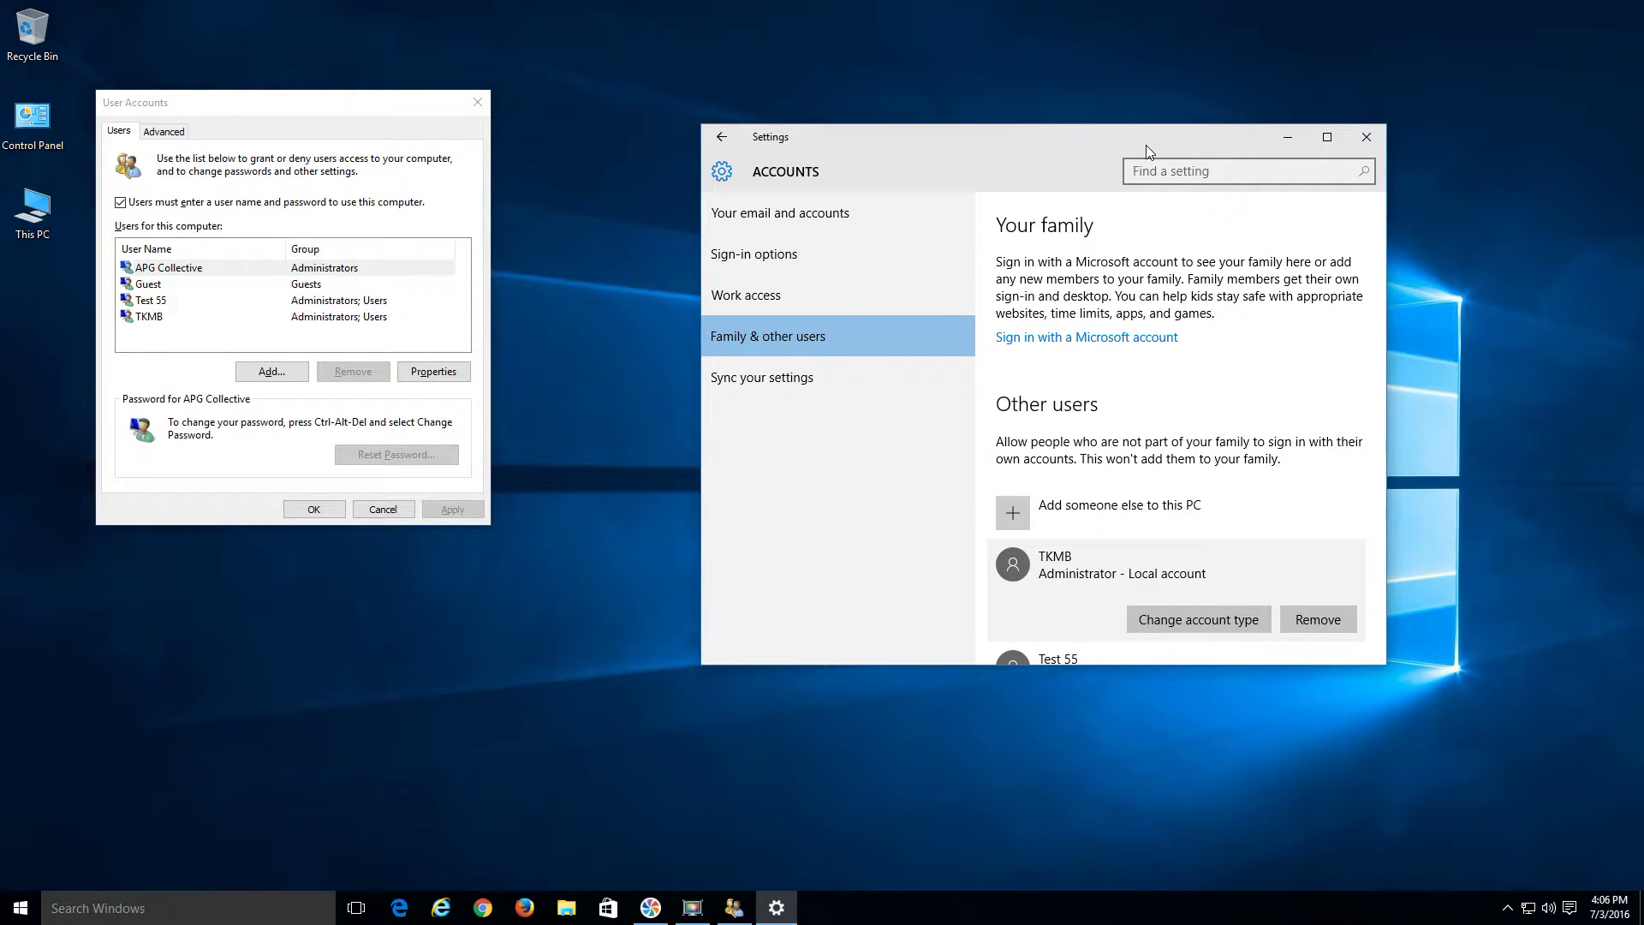
Move Settings up and right beside User Accounts, then bring User Accounts to the front
left_click_drag(1146, 146, 1210, 101)
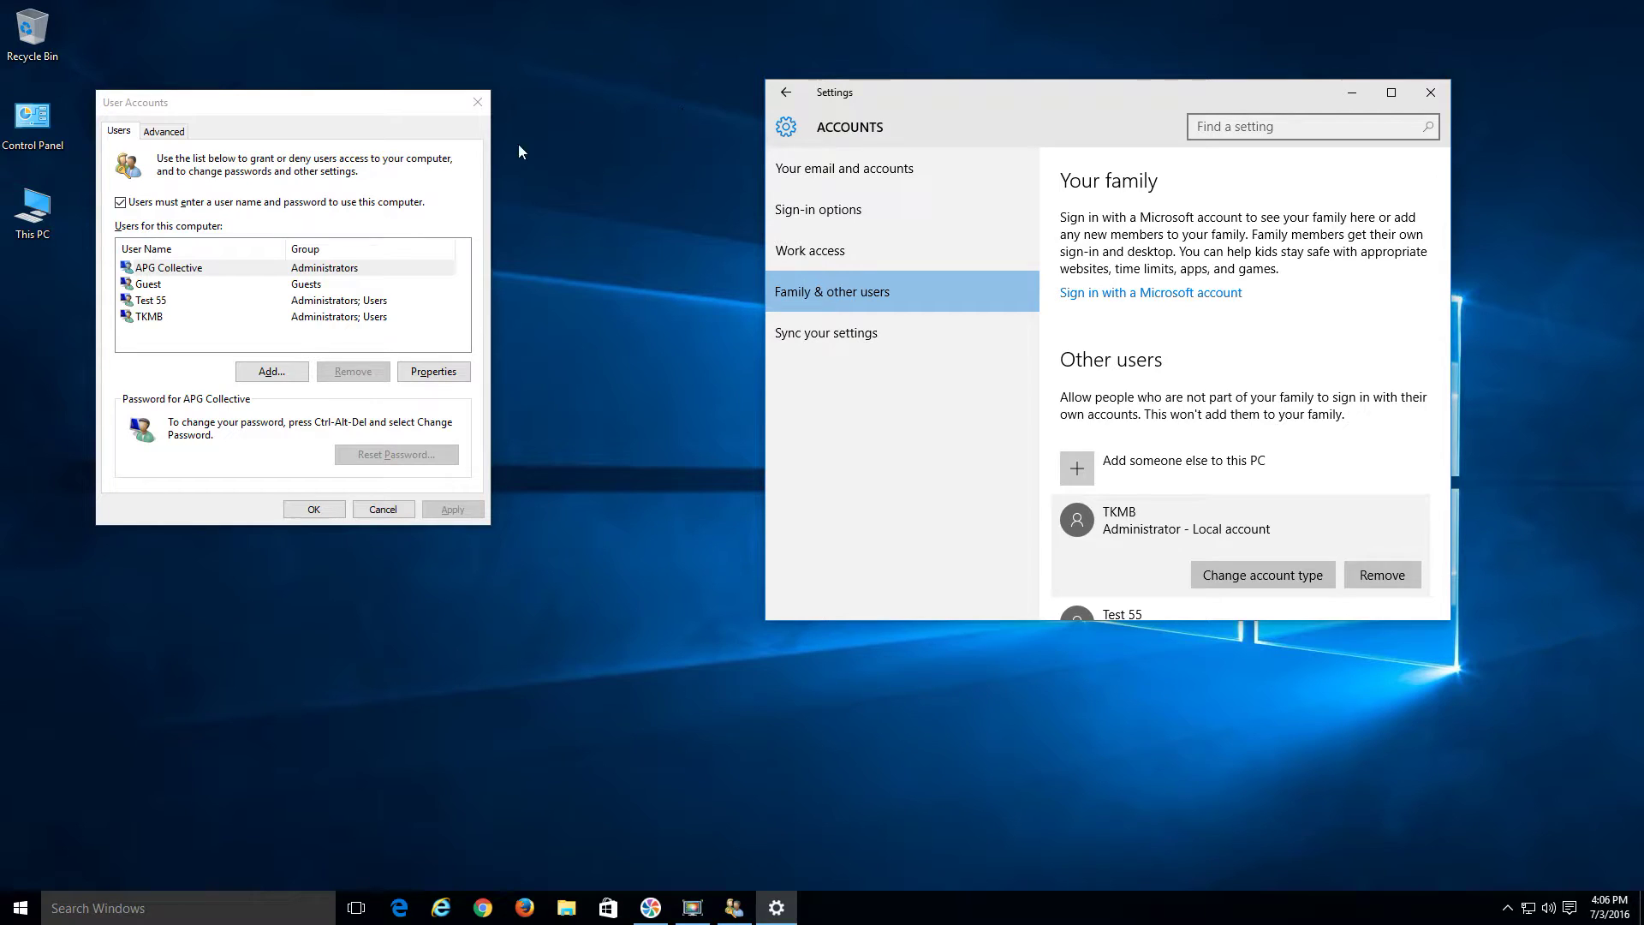
left_click(415, 100)
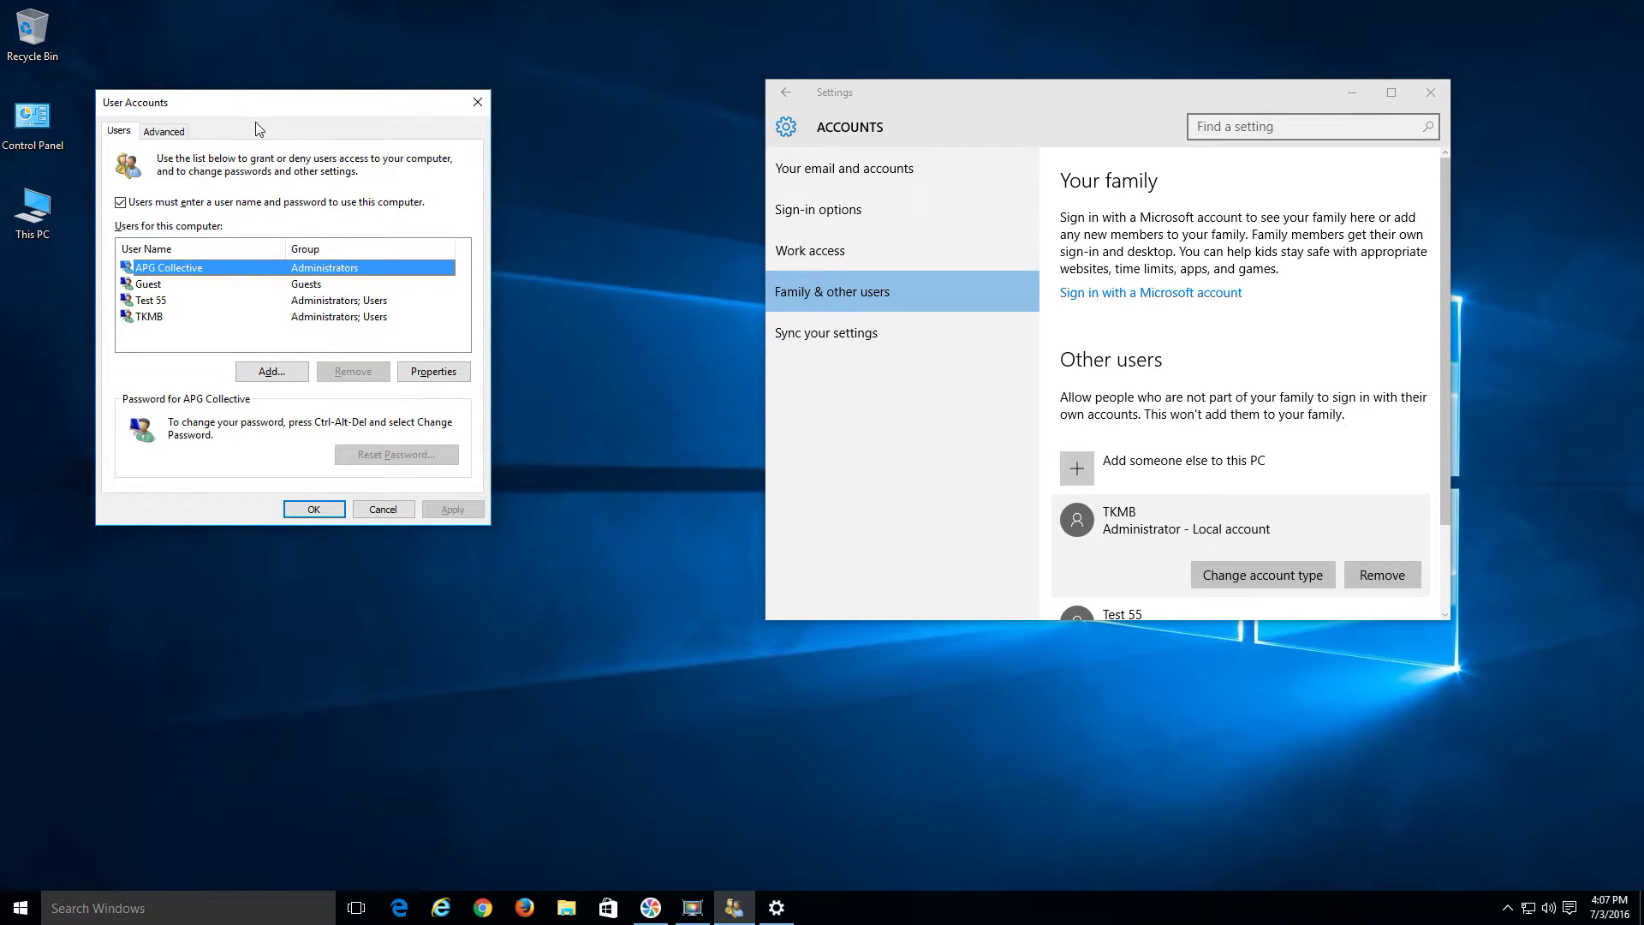
Add a local user named Test3 without a Microsoft account or password
left_click(268, 372)
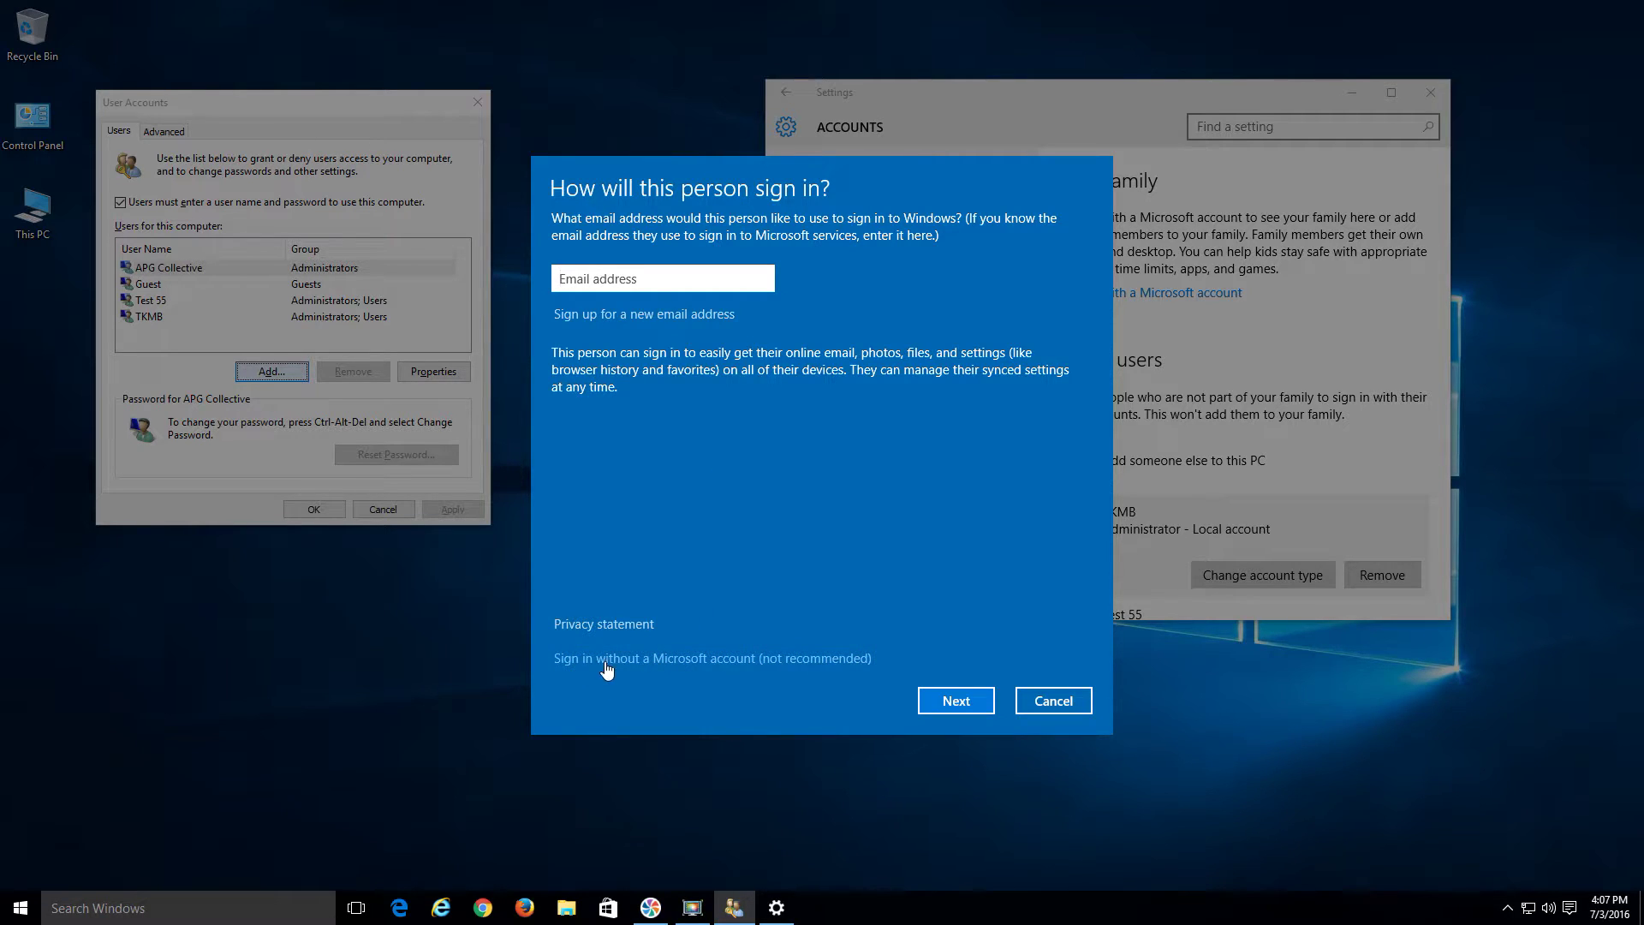
left_click(669, 660)
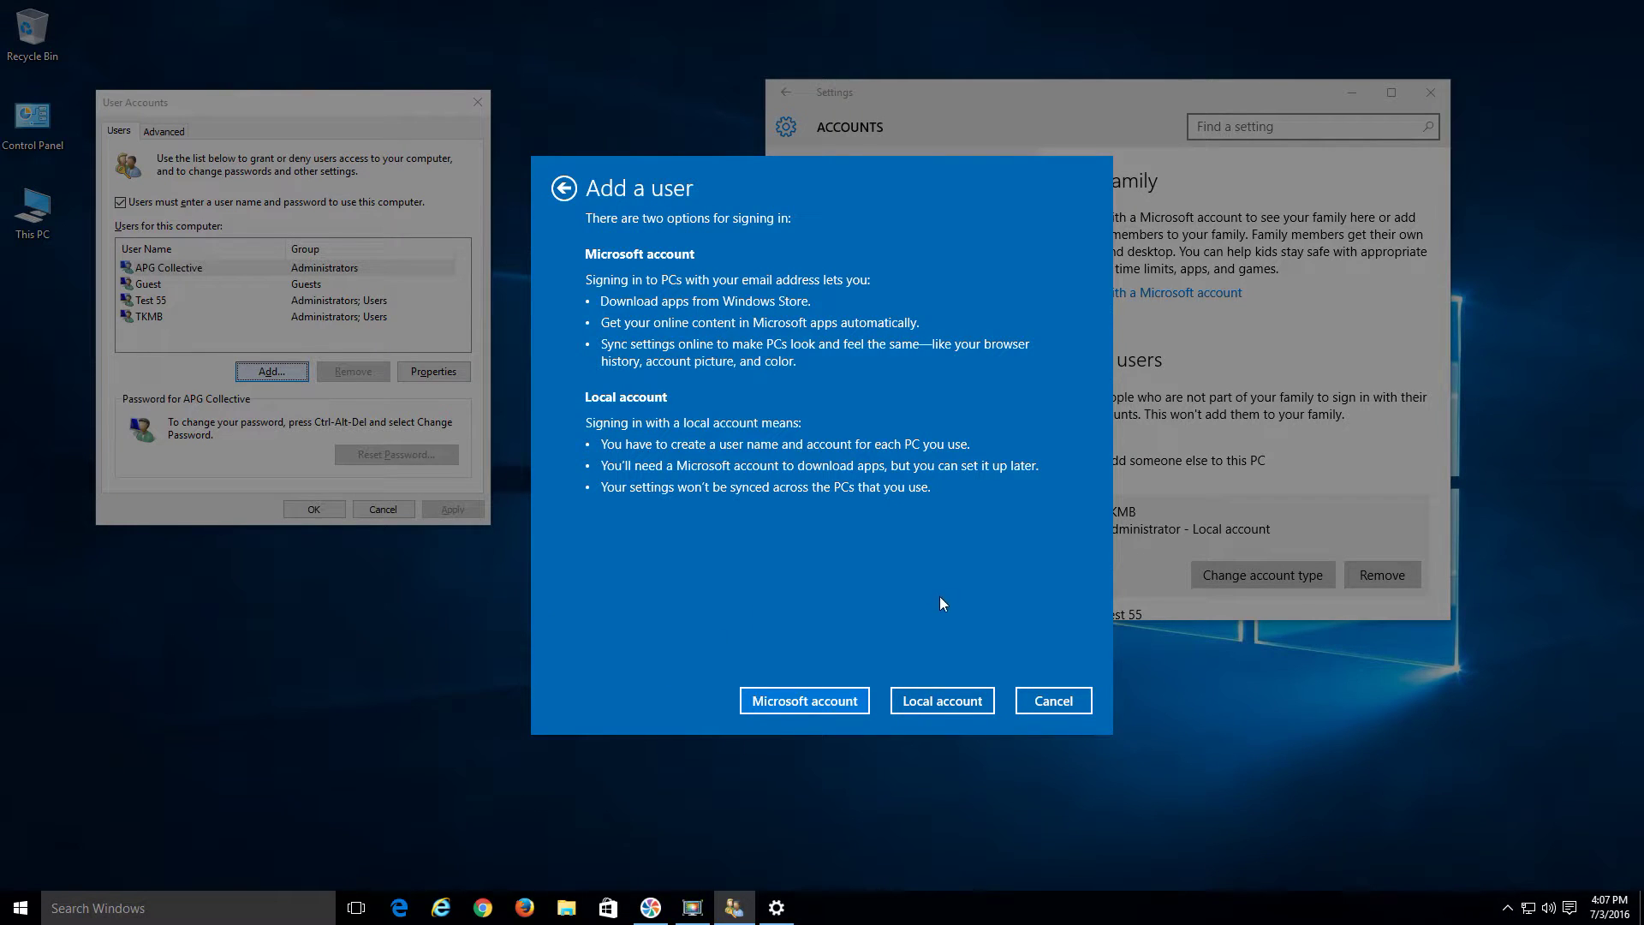
left_click(938, 699)
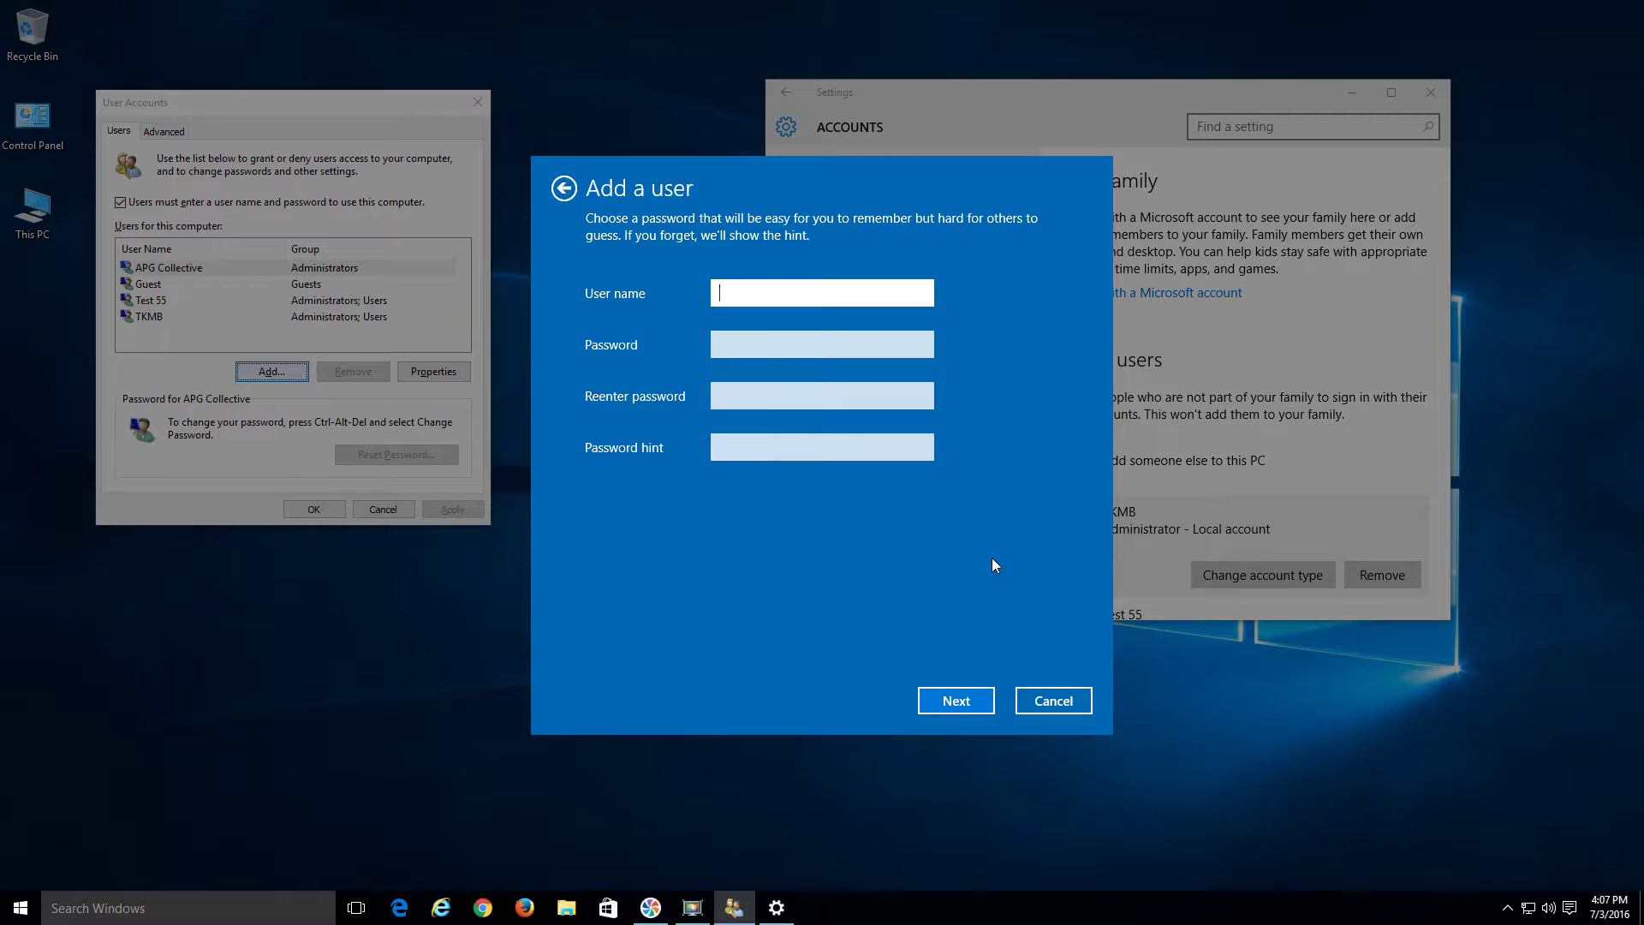
type("Test3")
left_click(954, 697)
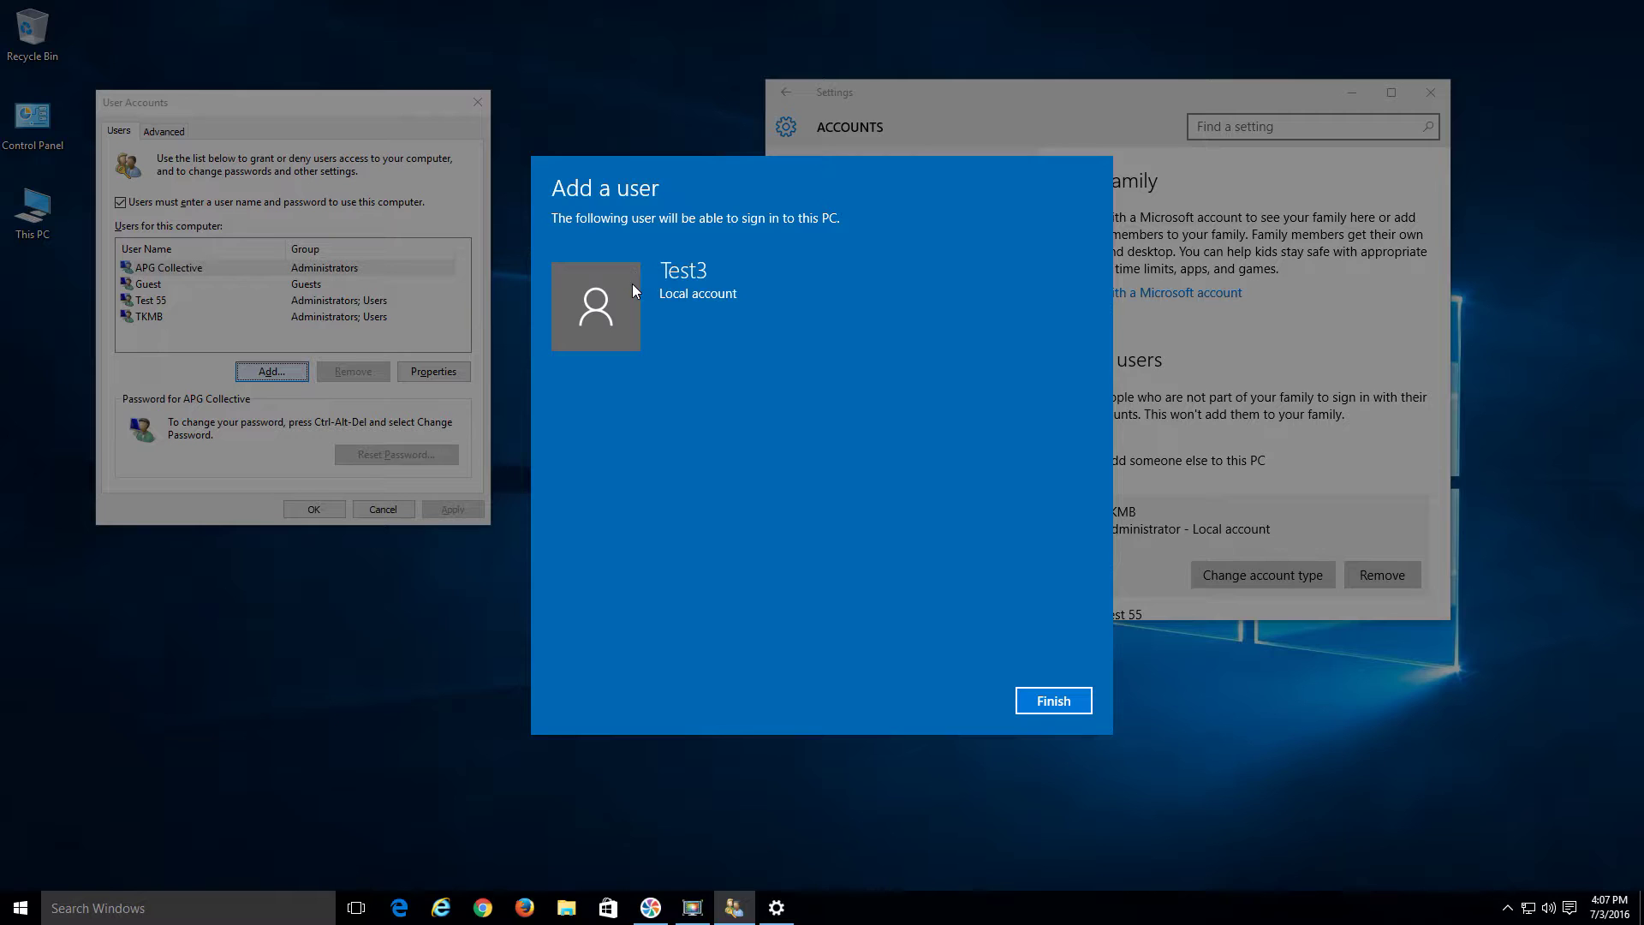
left_click(1061, 703)
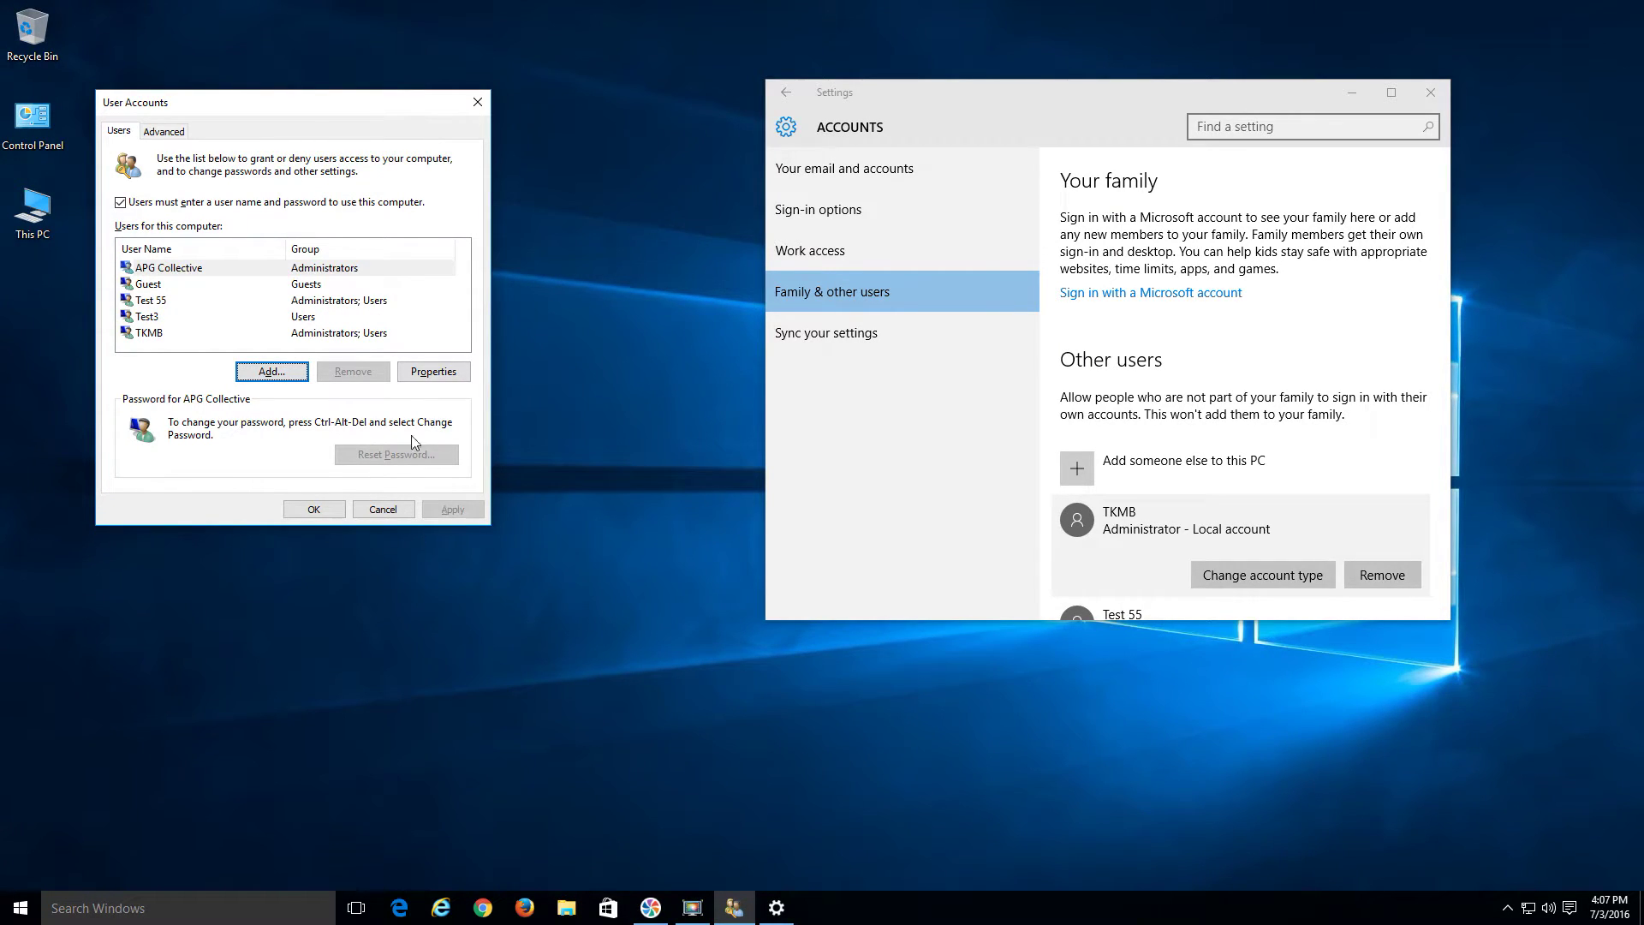
Set Test3's group membership to Administrator in its Properties and apply
left_click(167, 317)
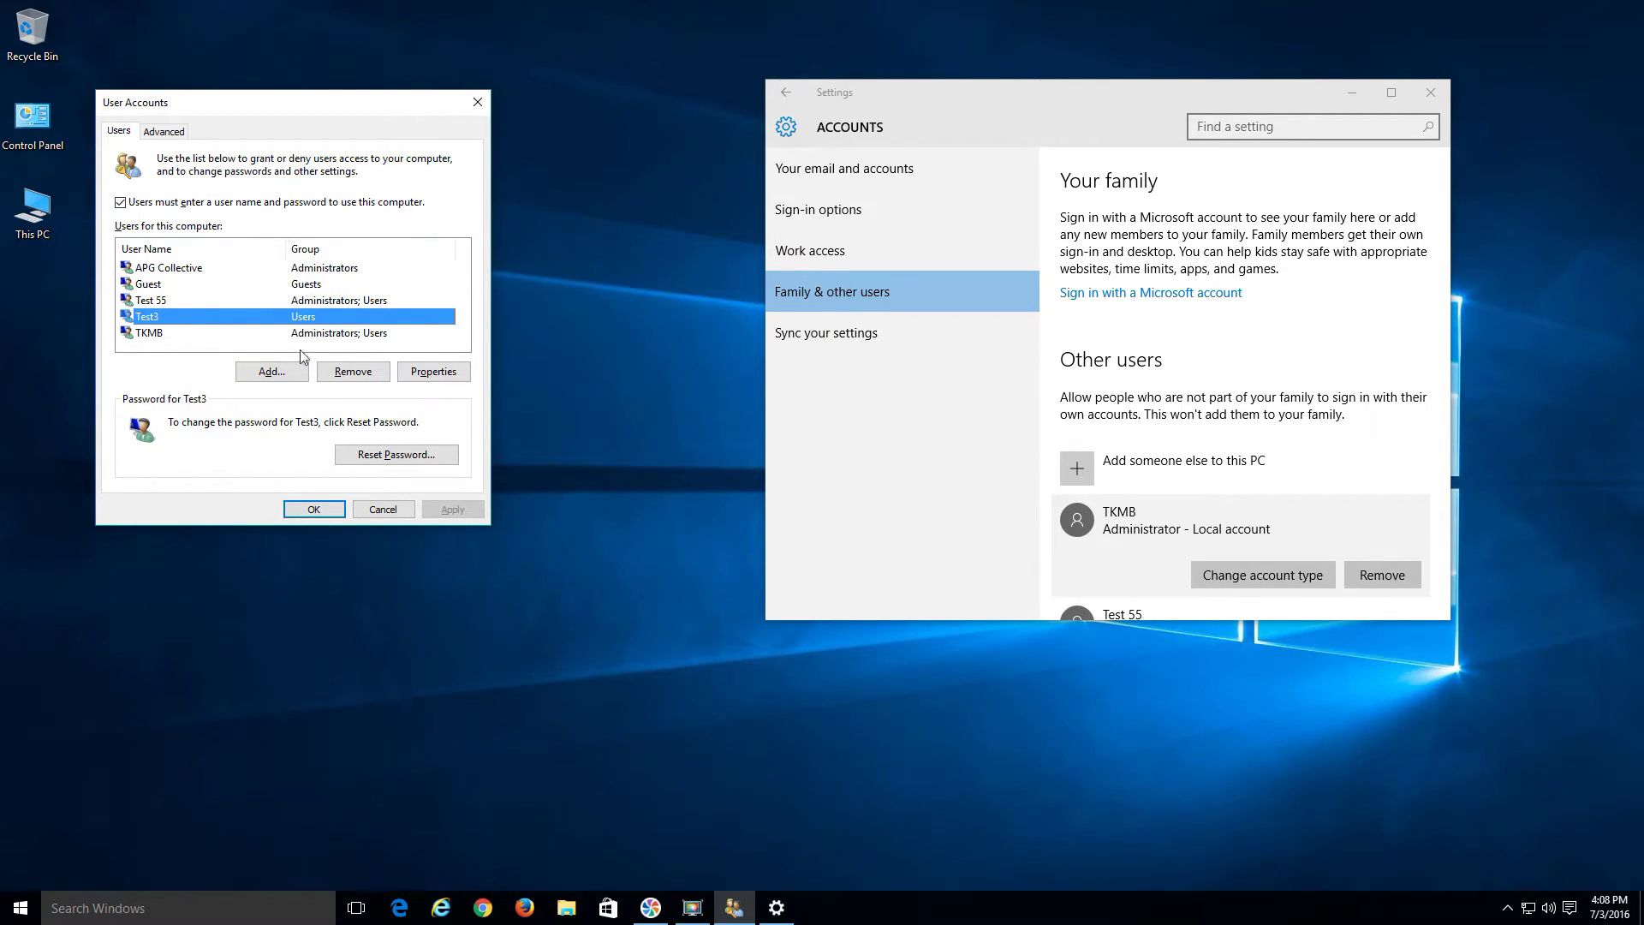
left_click(422, 377)
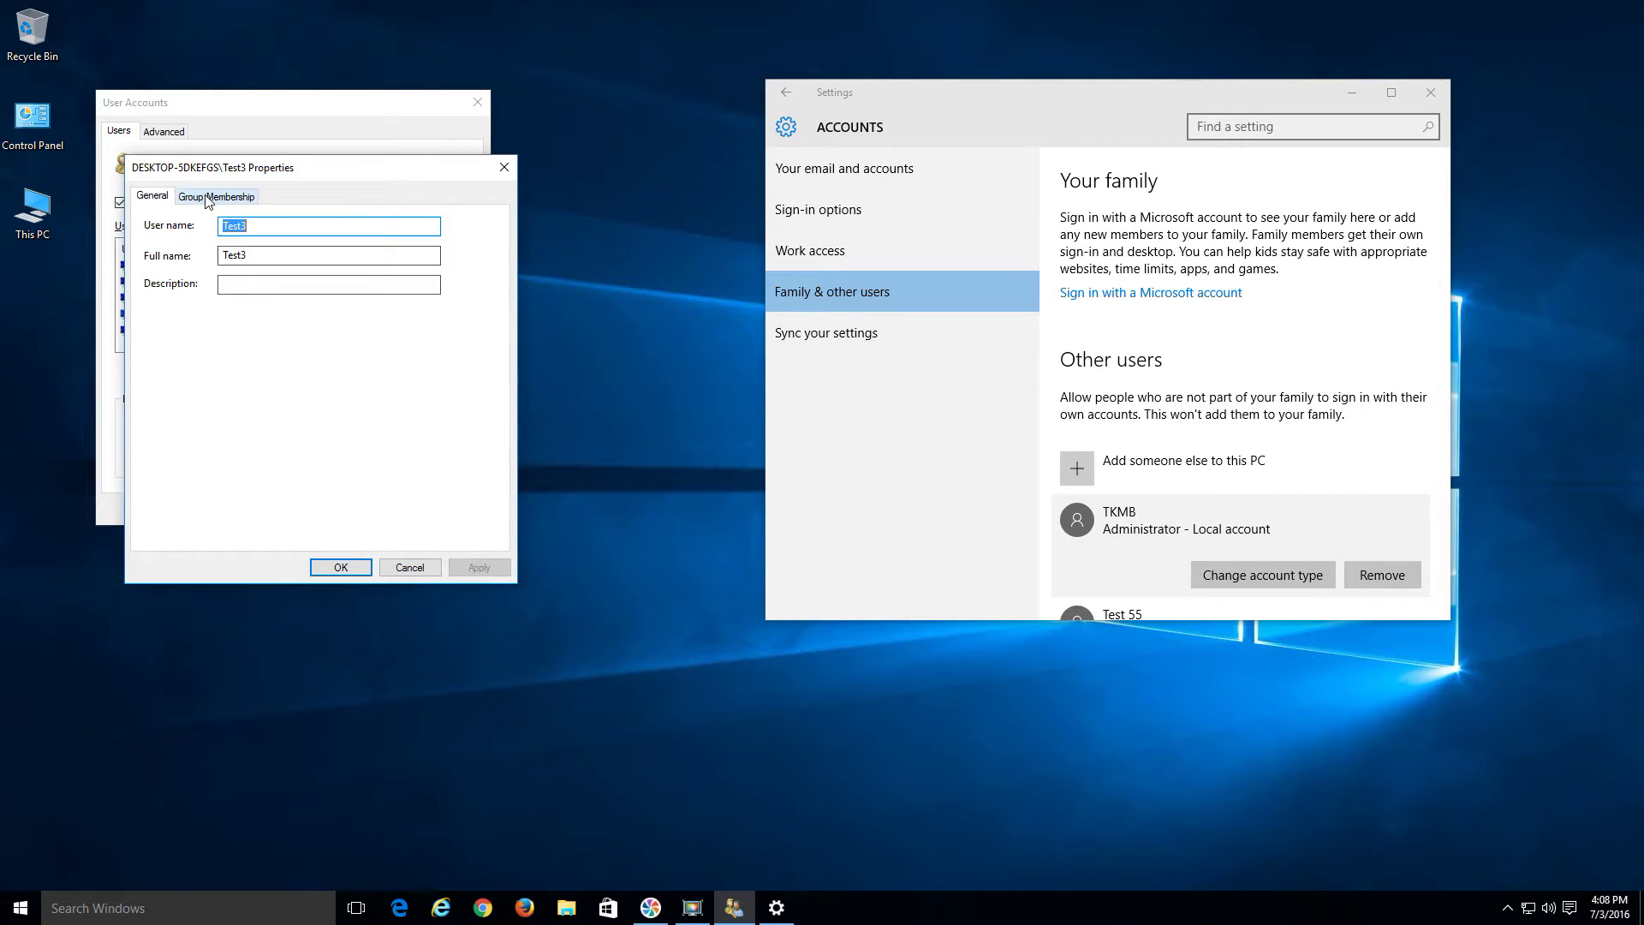
left_click(210, 197)
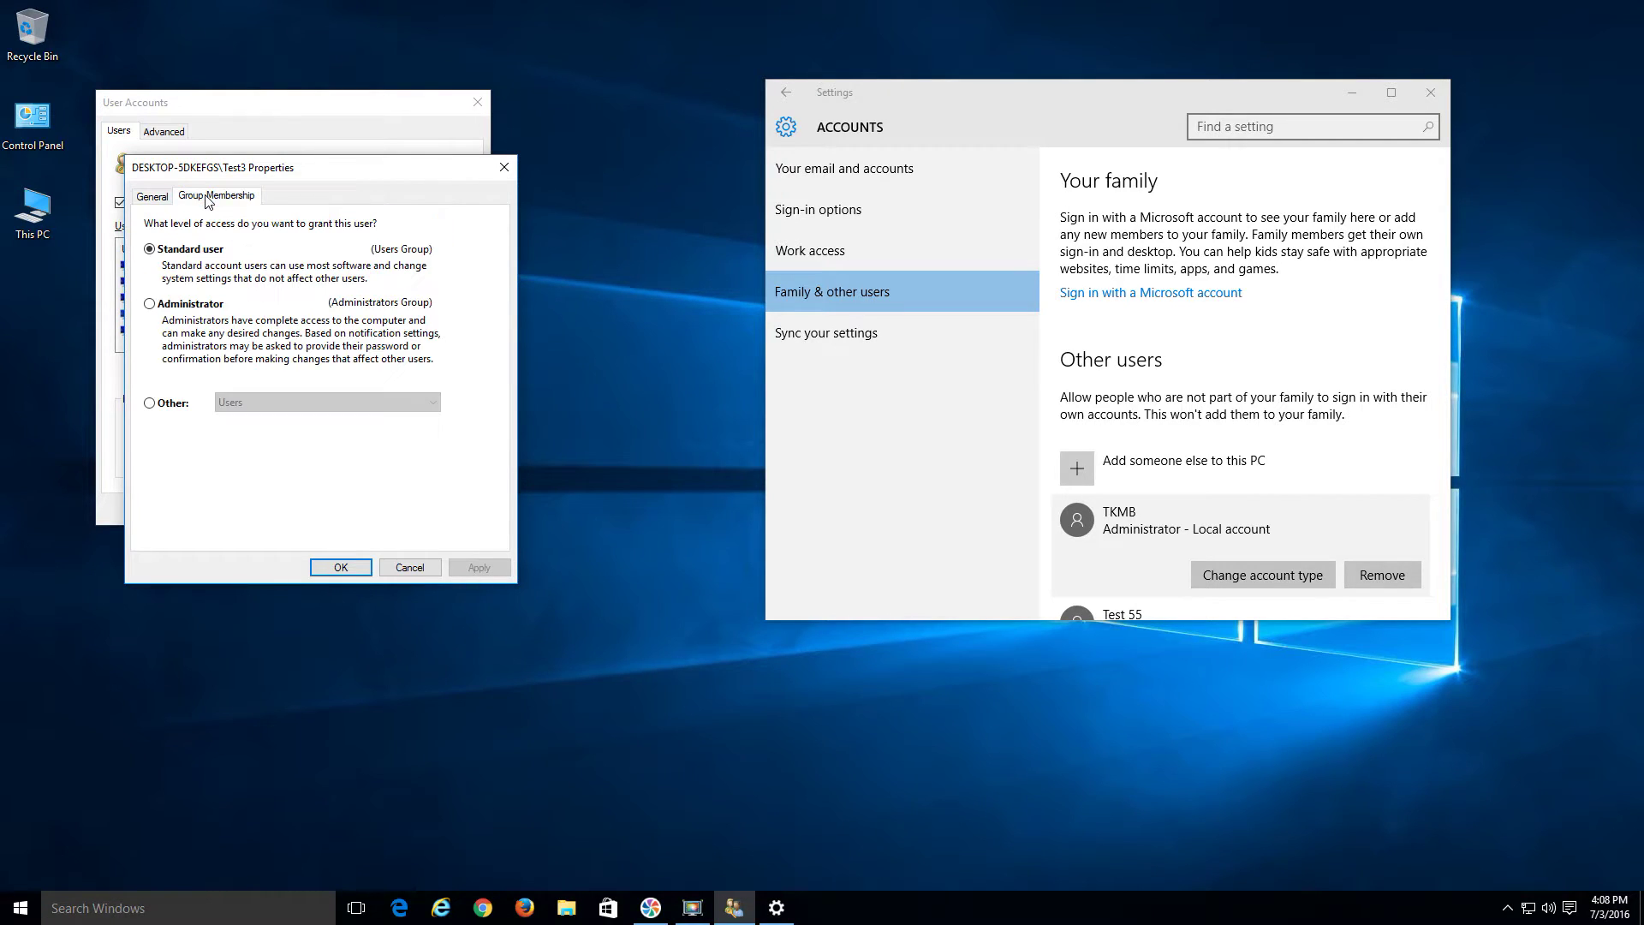
left_click(152, 305)
left_click(479, 568)
left_click(341, 568)
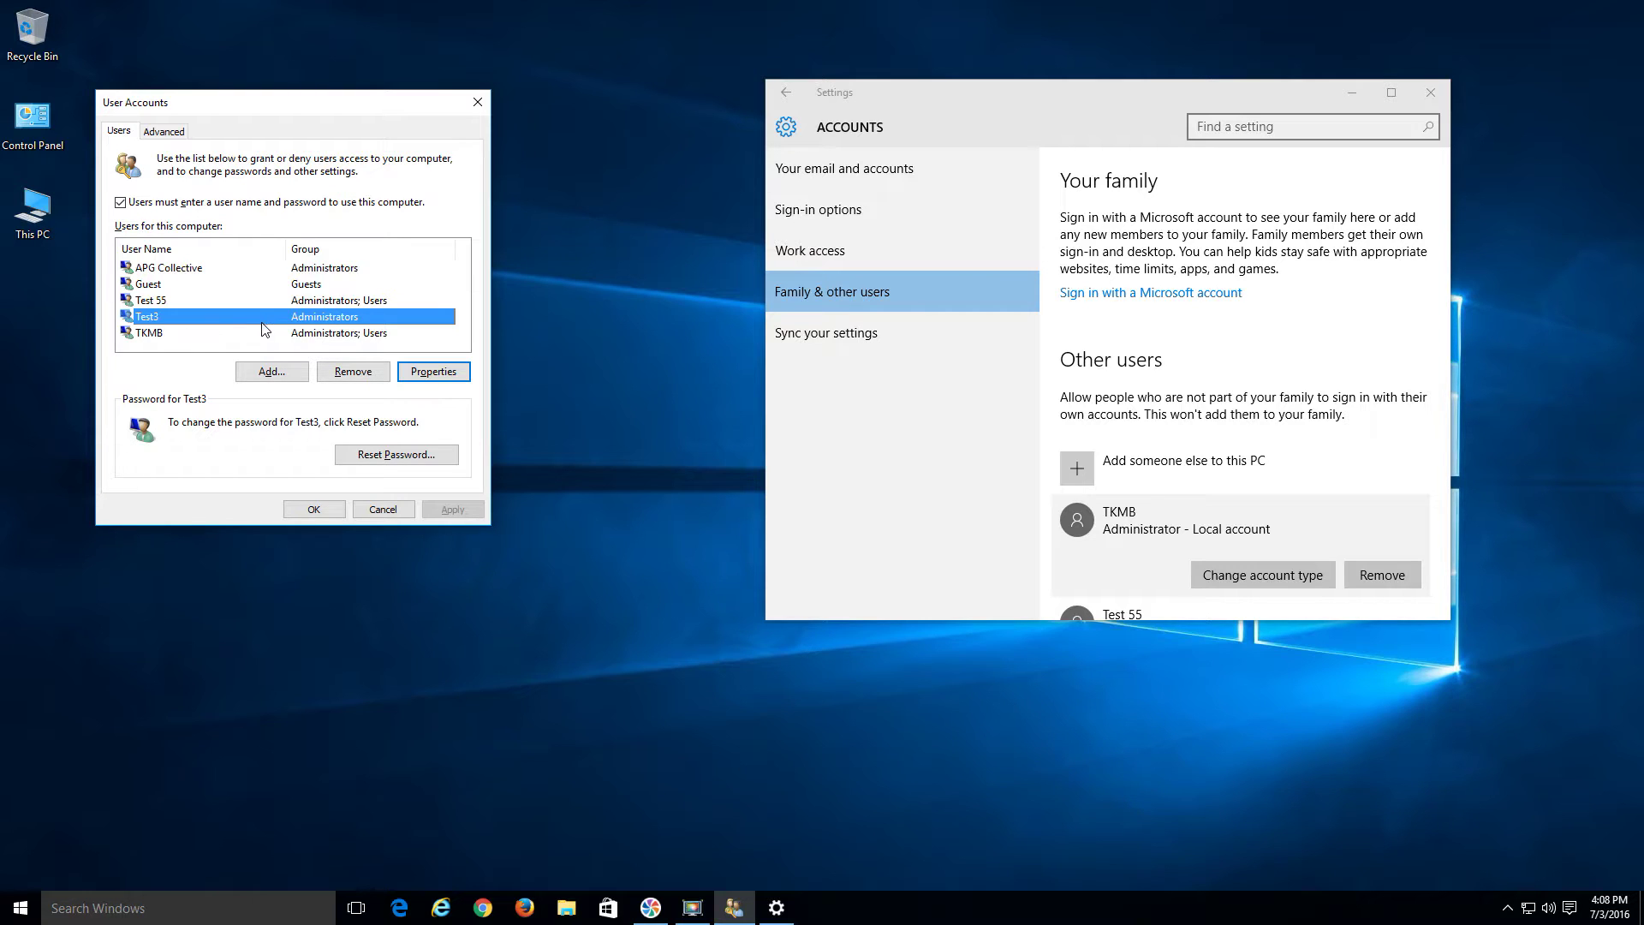
left_click(276, 374)
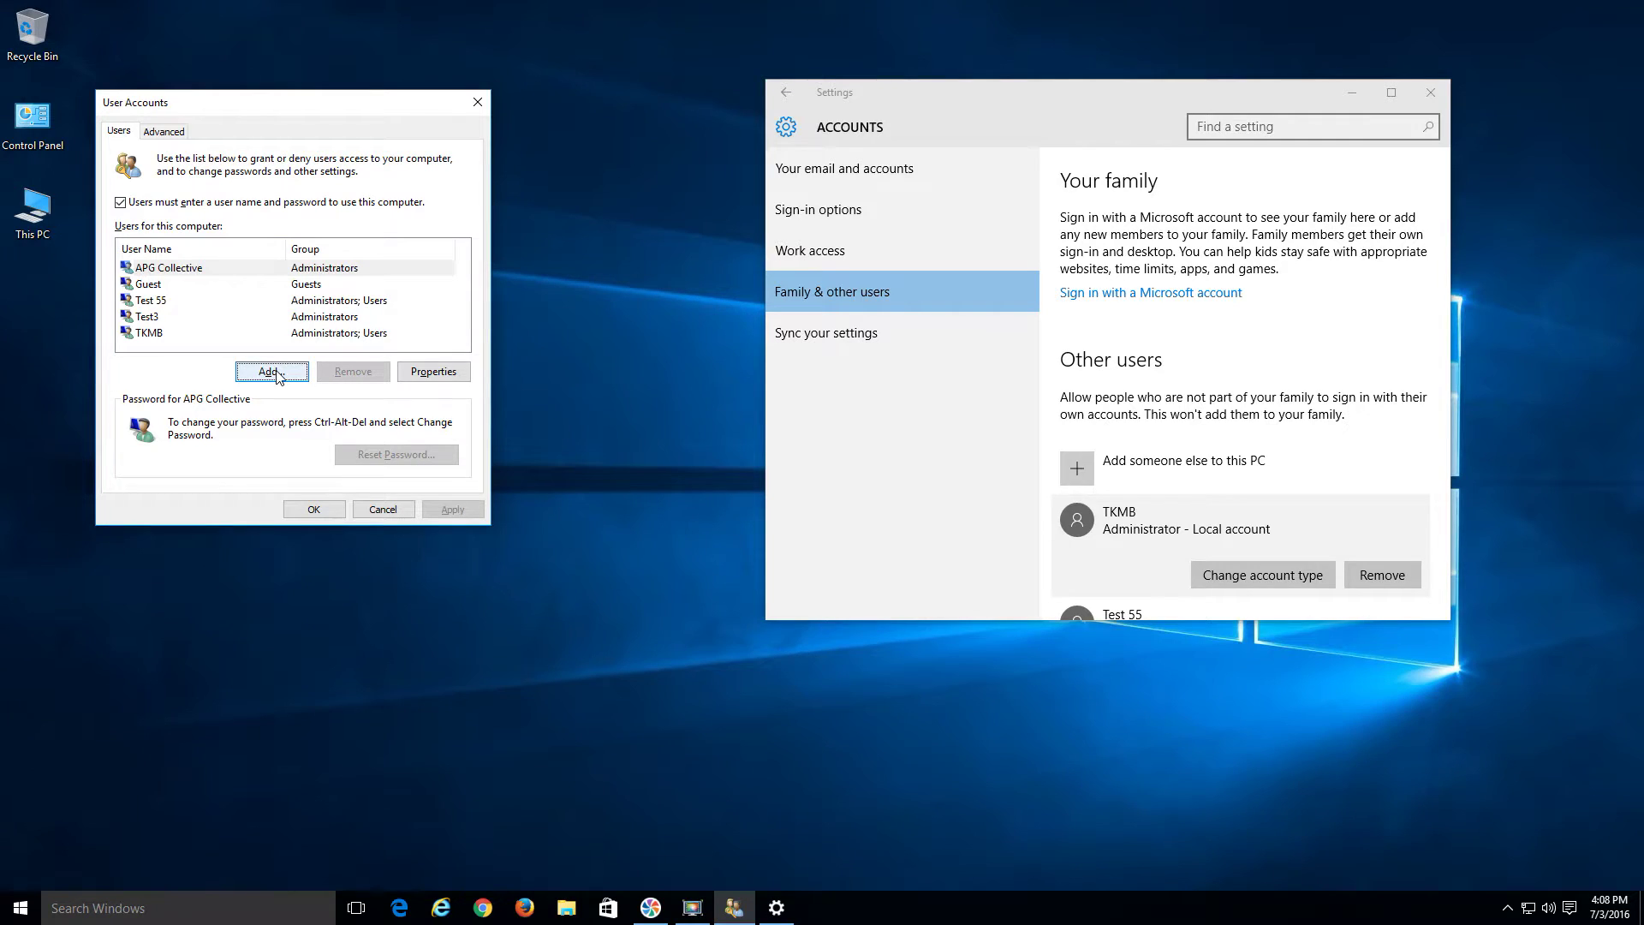
key("shift+Tab")
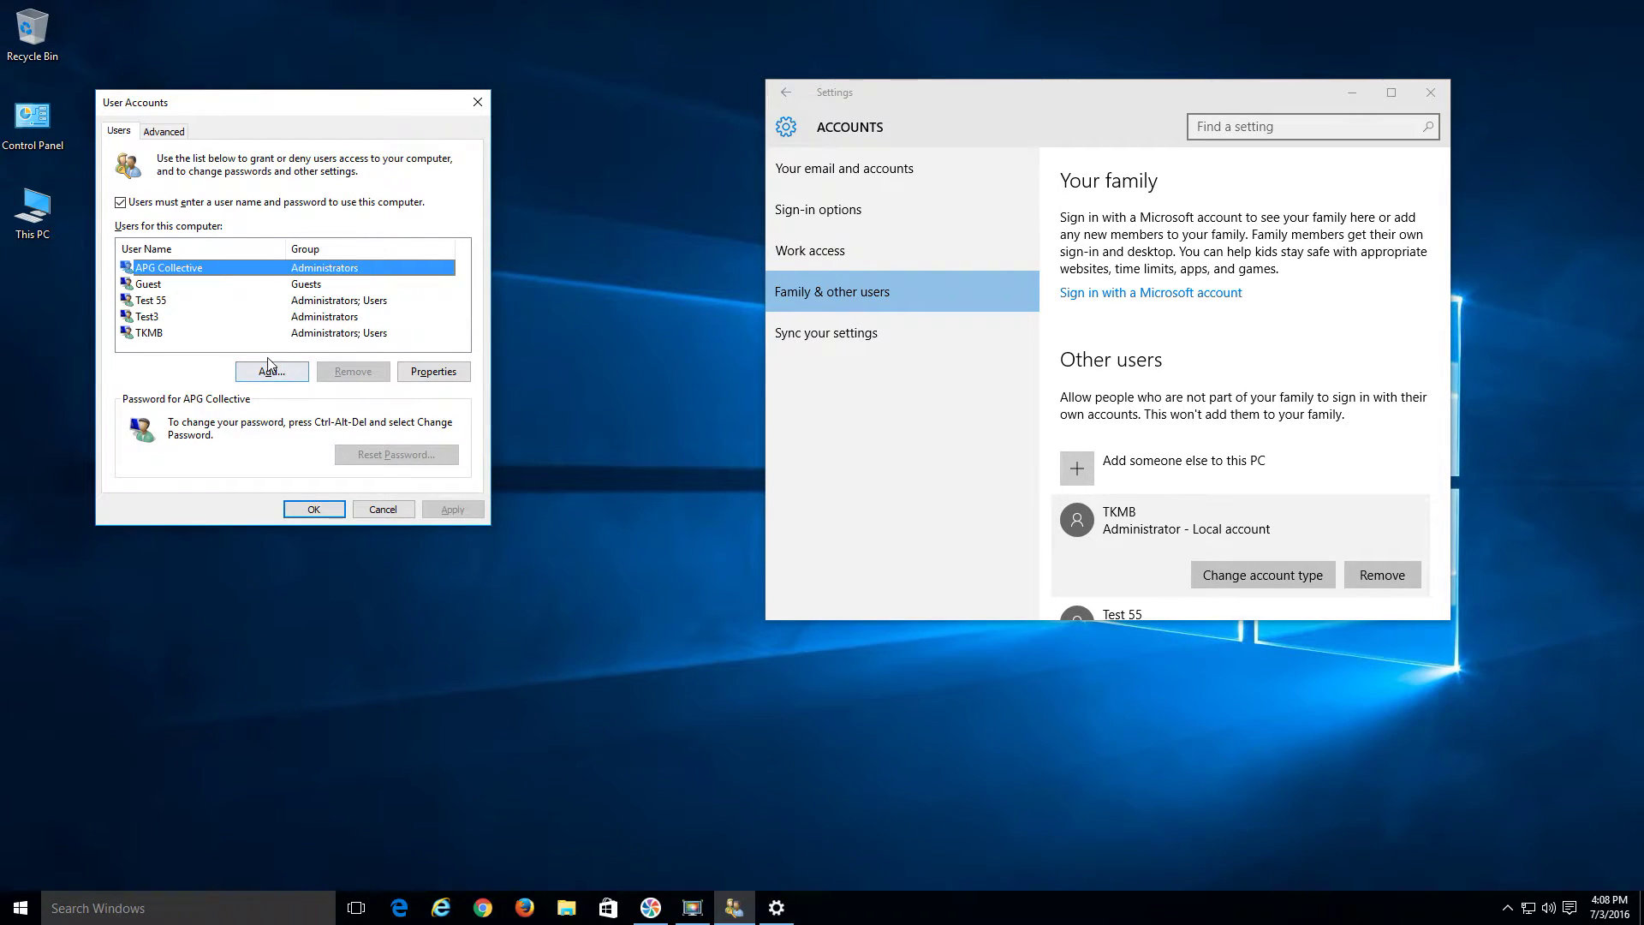
key("Tab")
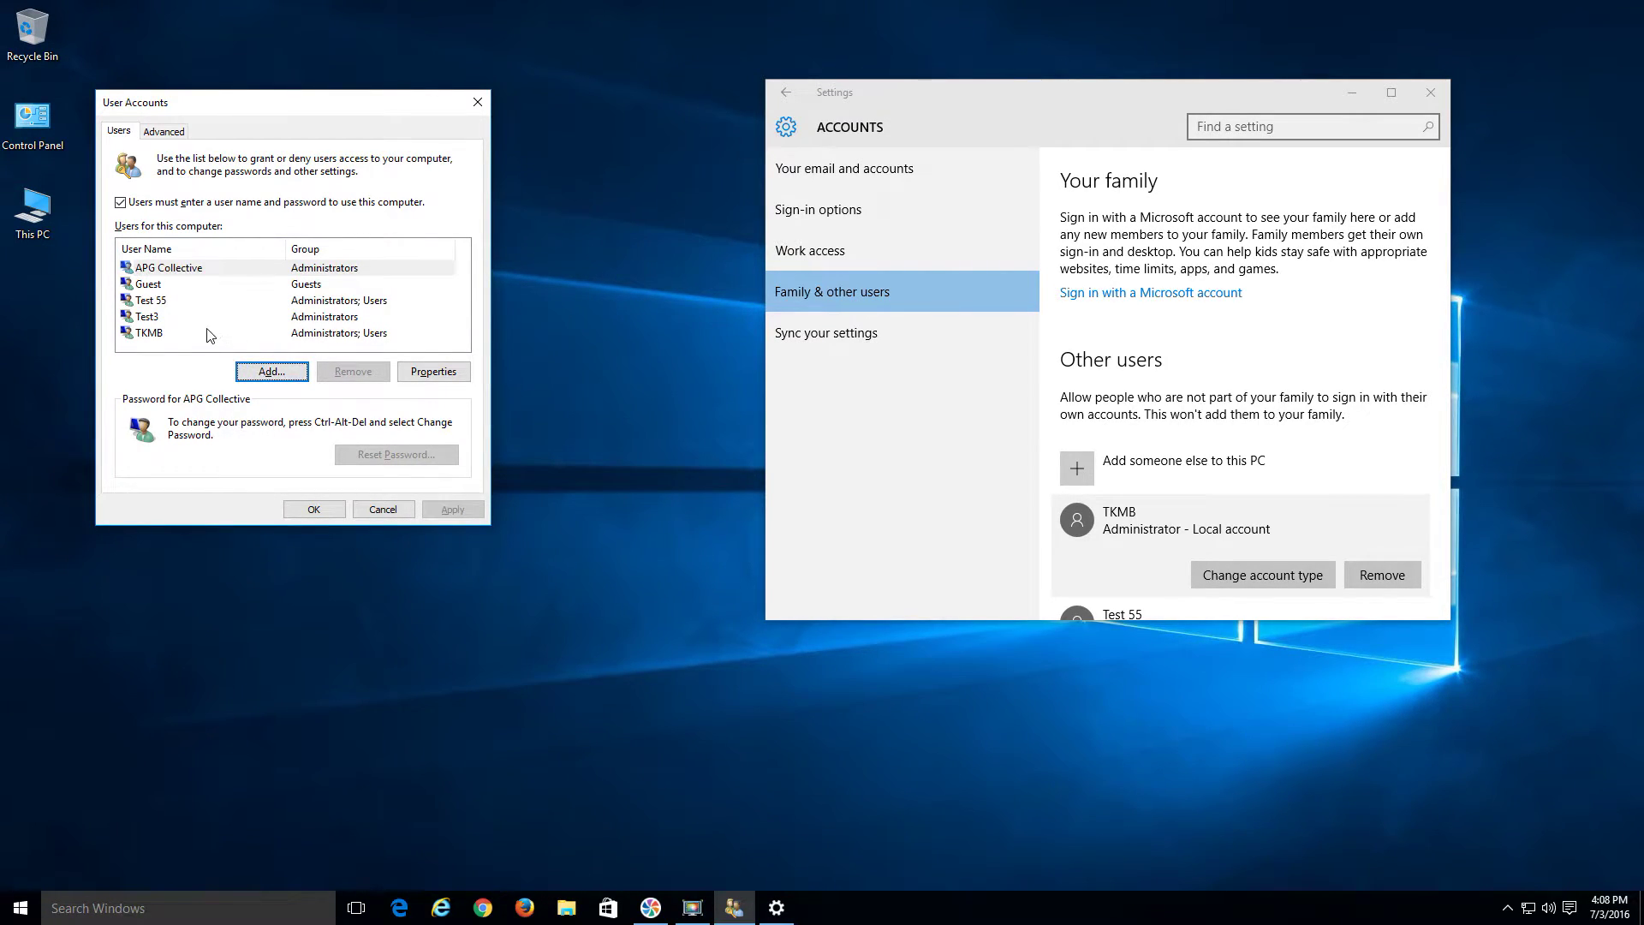
left_click(185, 334)
left_click(159, 319)
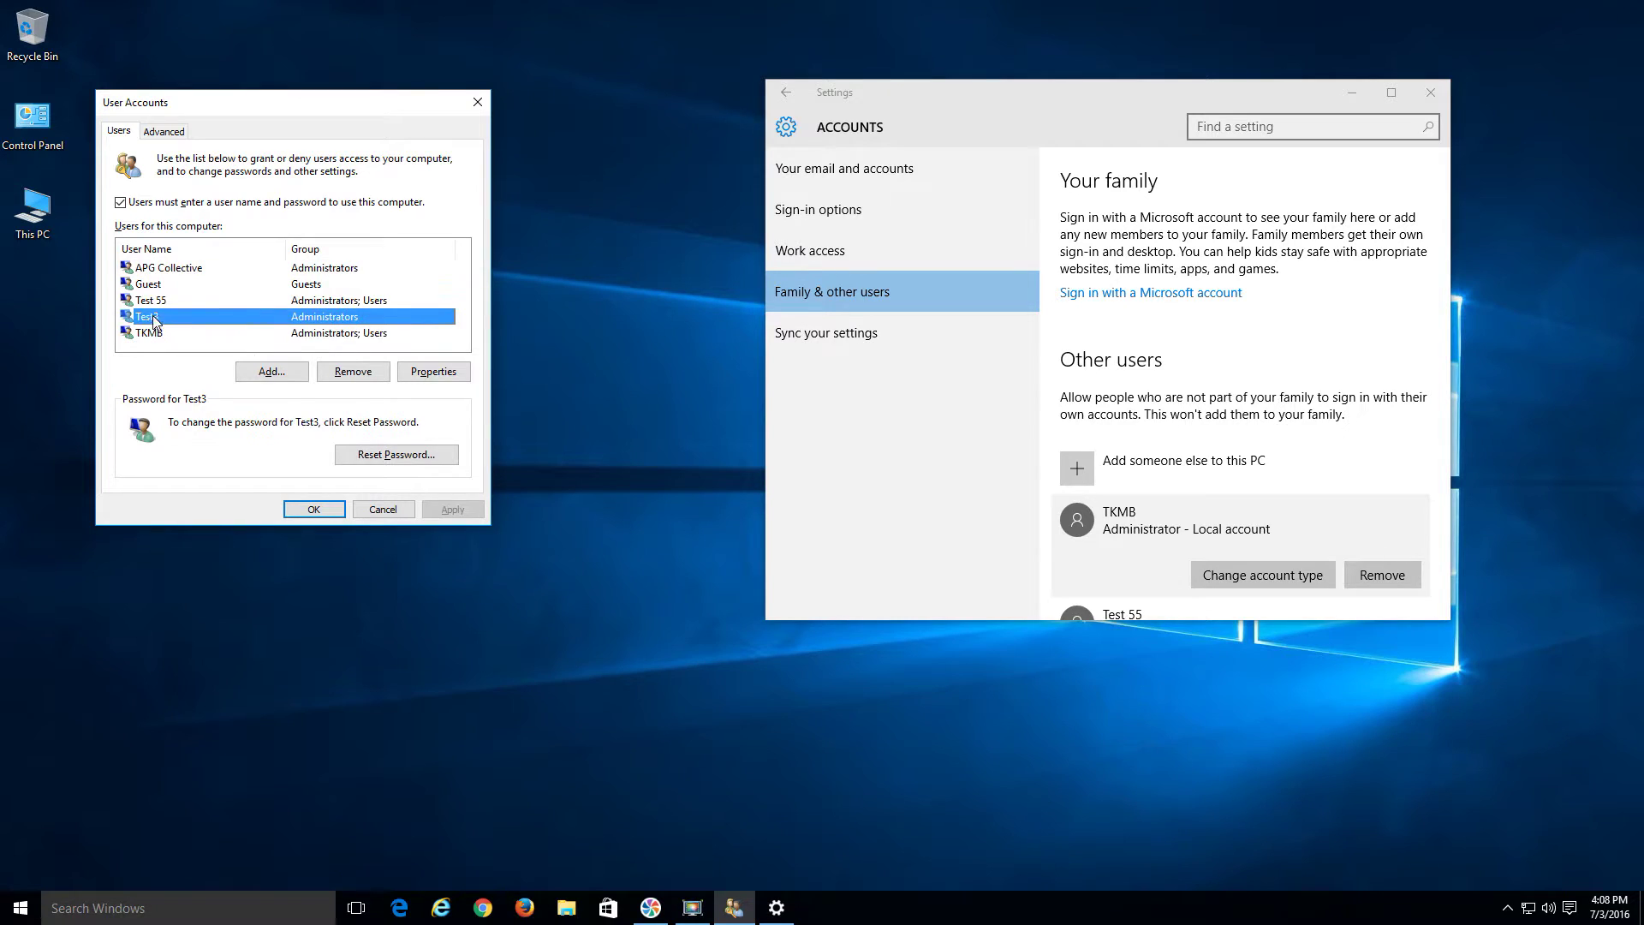
left_click(272, 371)
key("Escape")
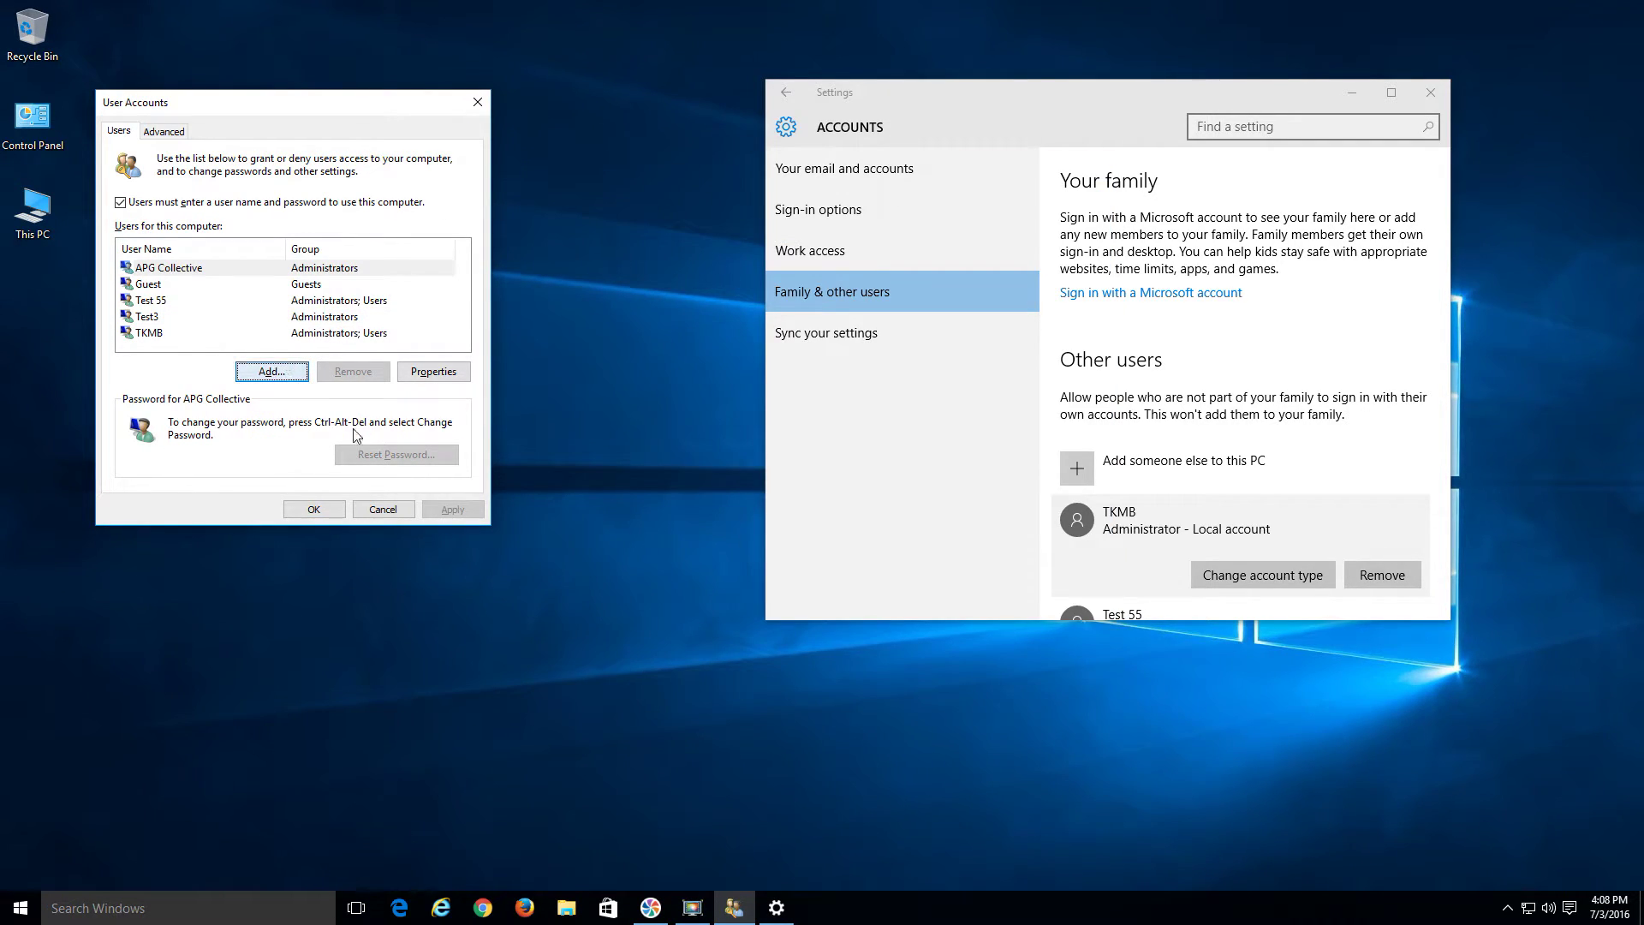
left_click_drag(1296, 101, 1263, 136)
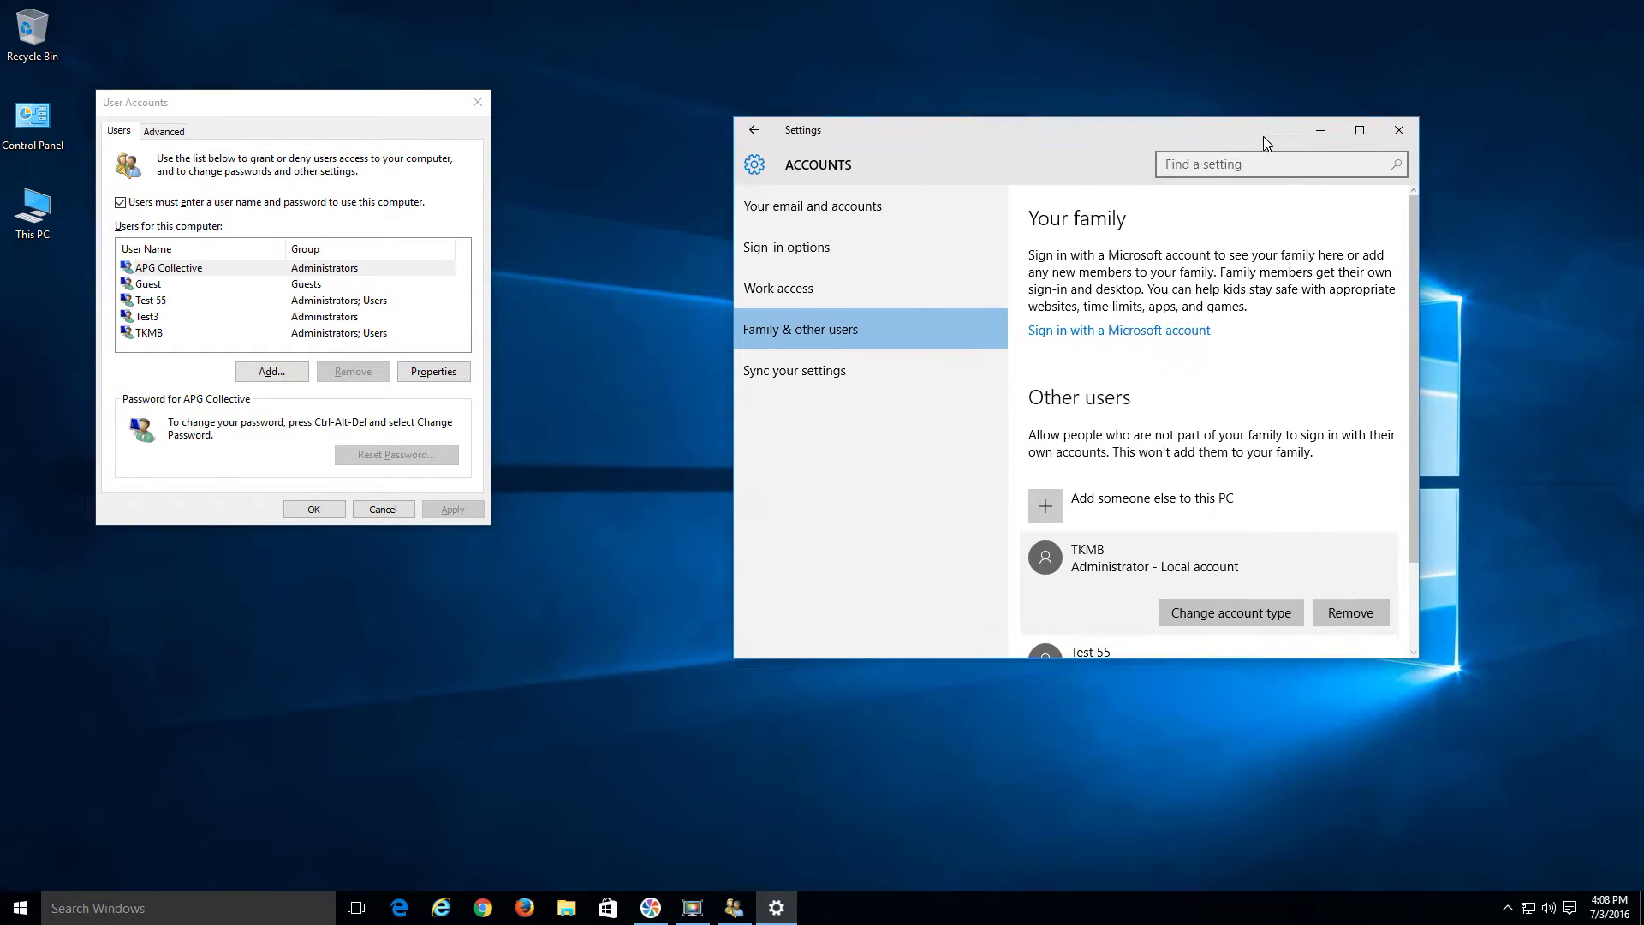
Cancel User Accounts and relaunch netplwiz through the Run dialog
left_click(738, 908)
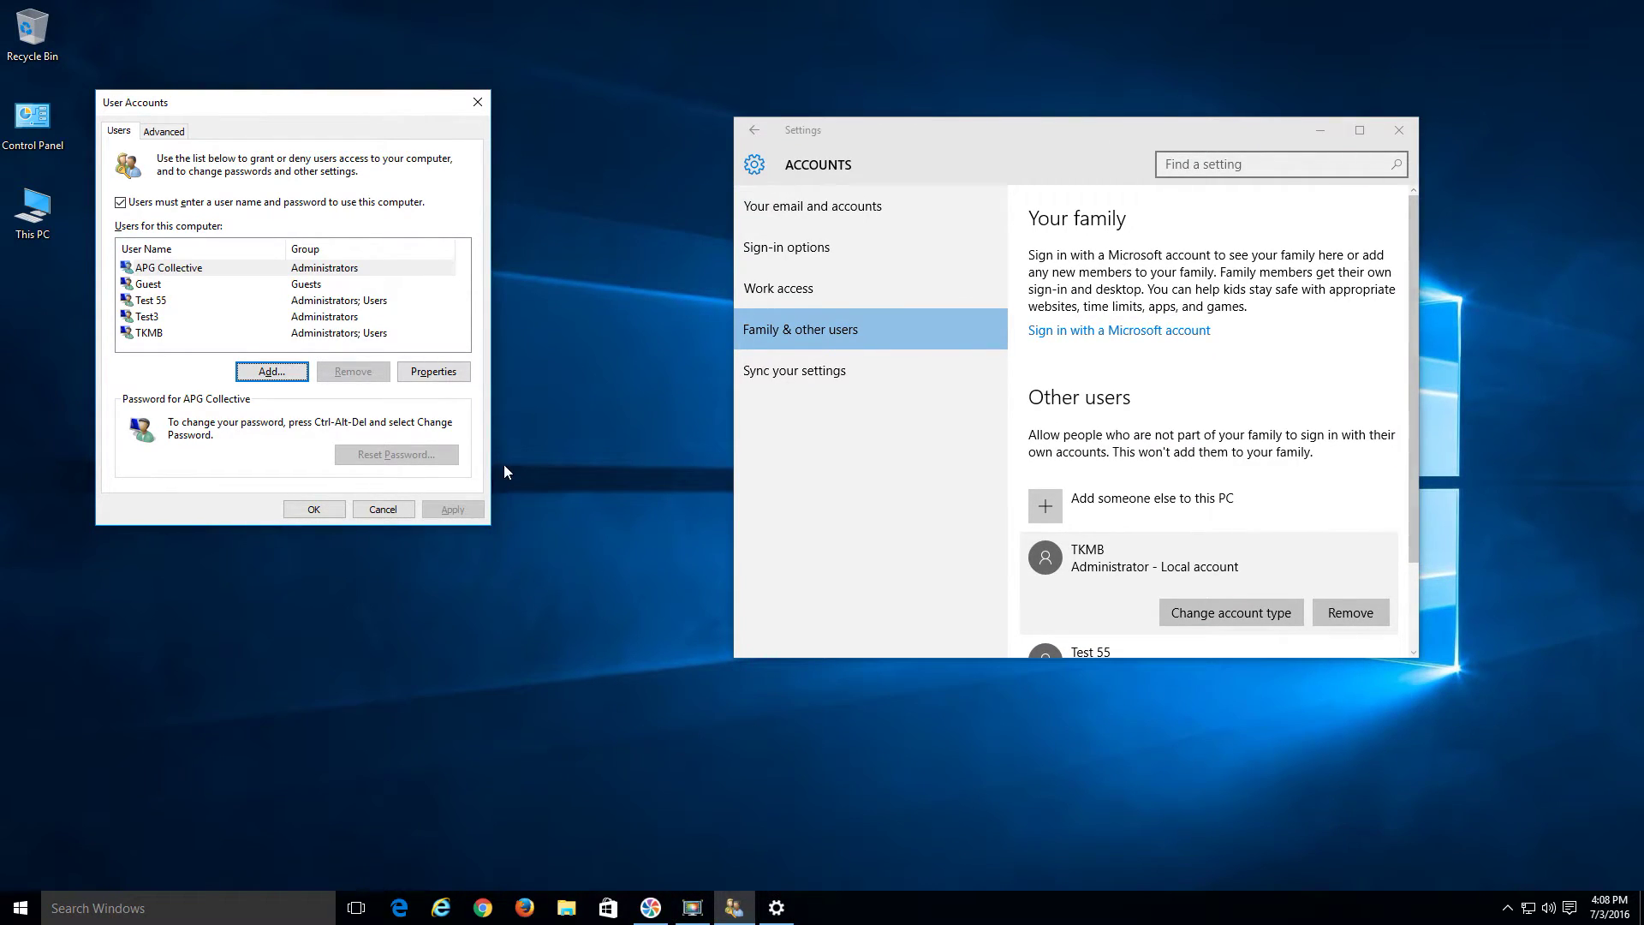
left_click(394, 511)
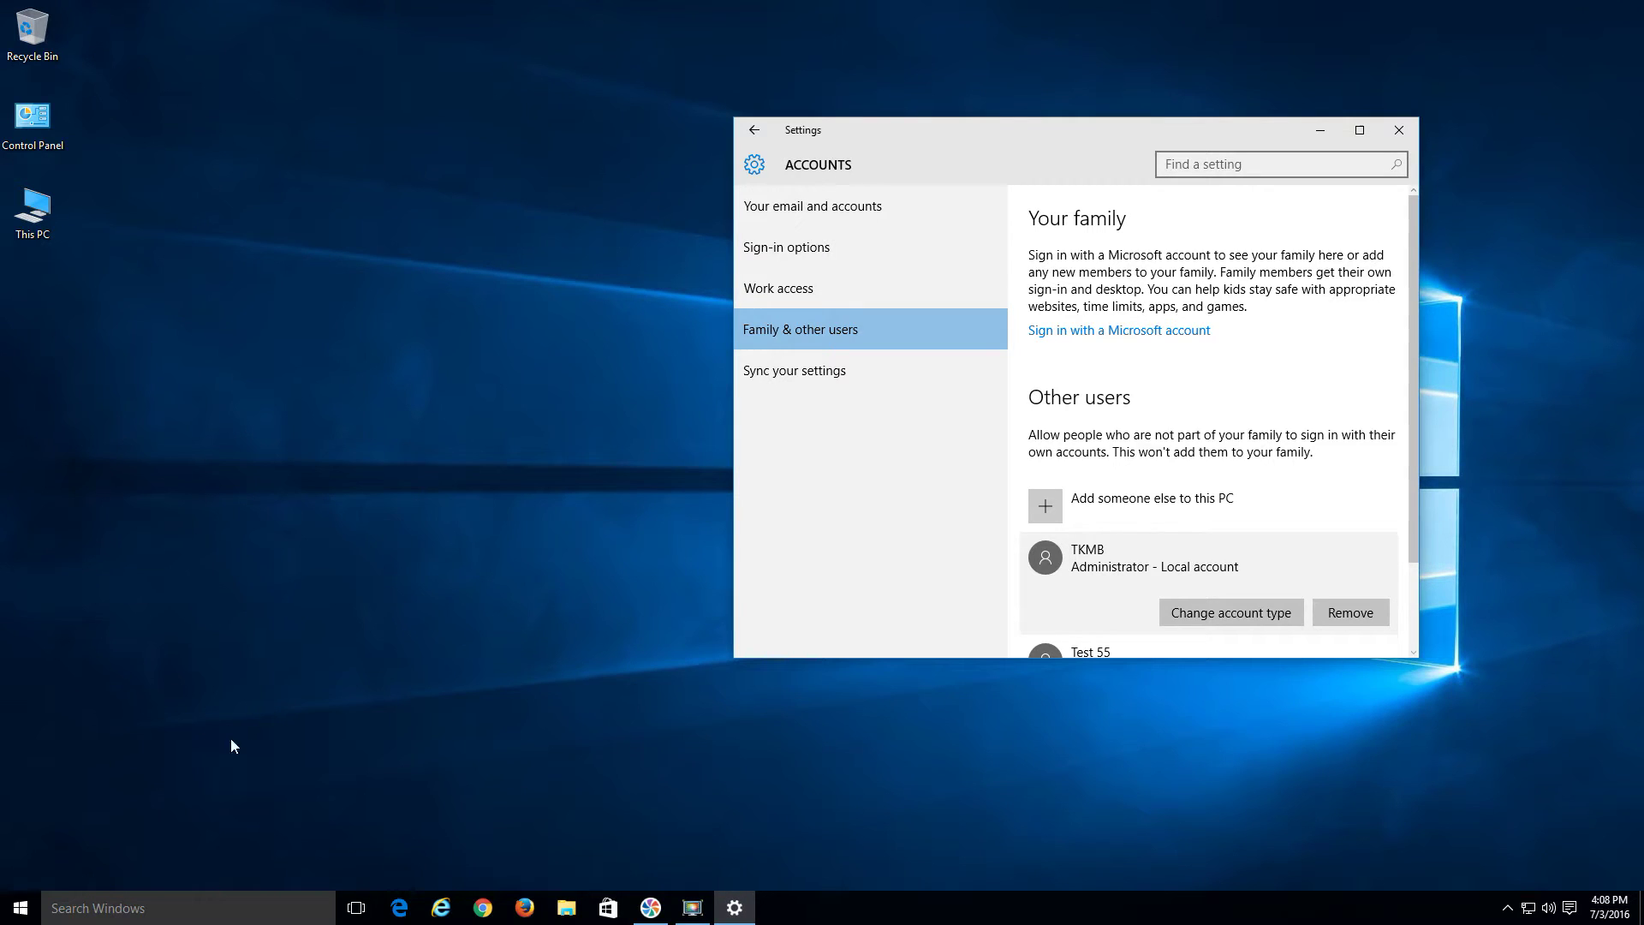
right_click(22, 906)
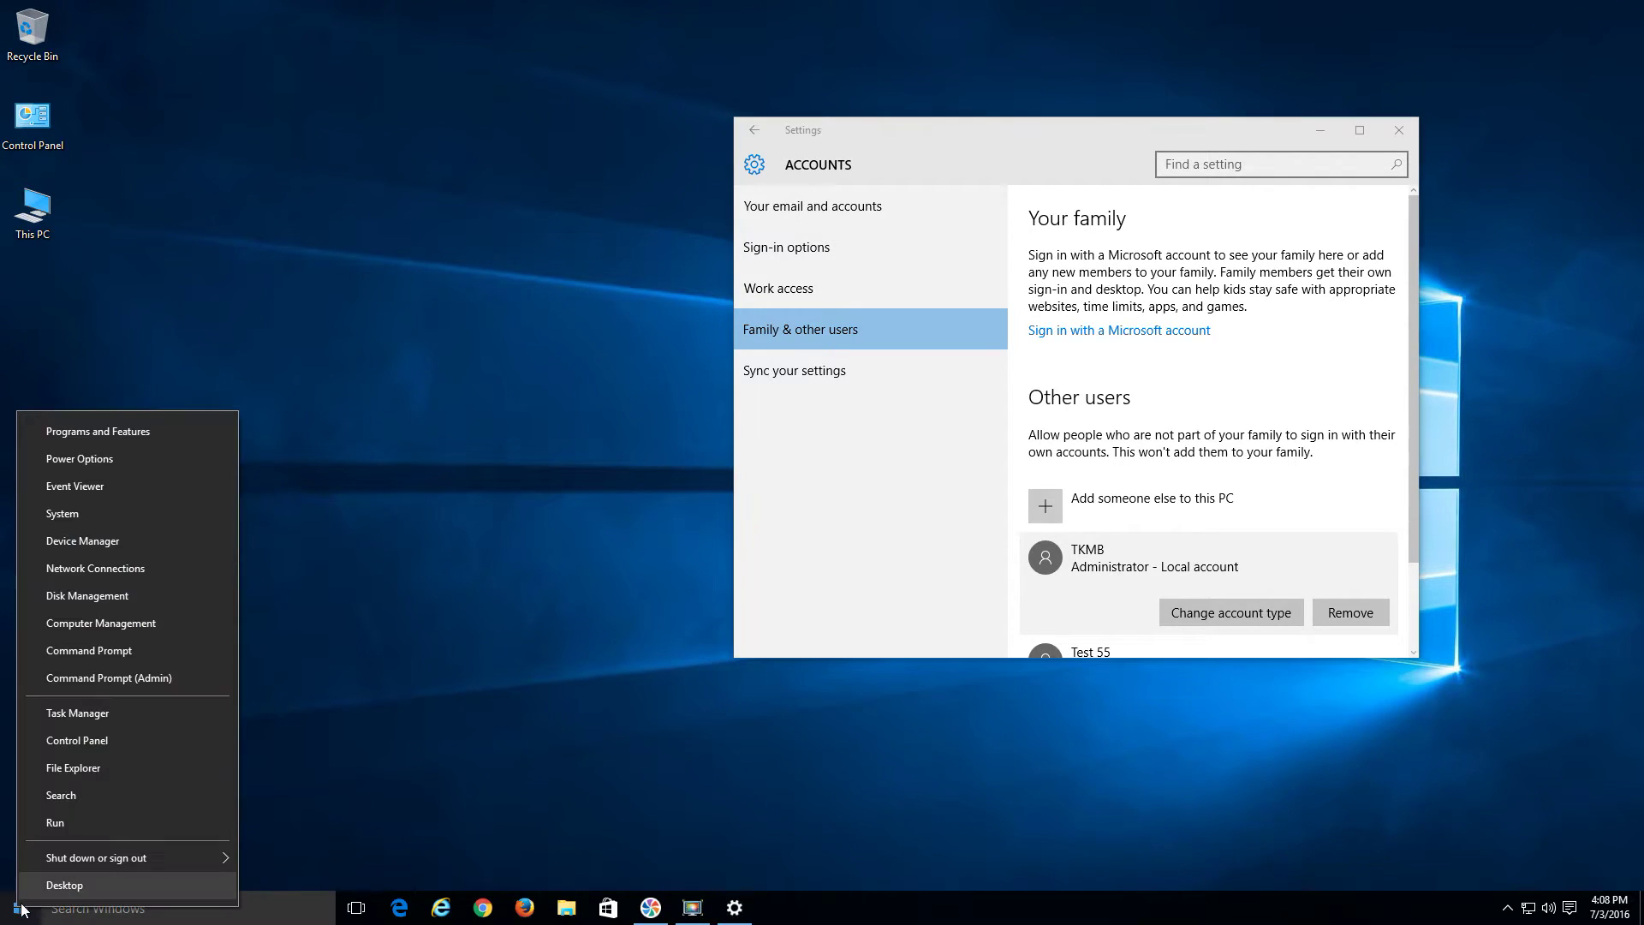
left_click(49, 829)
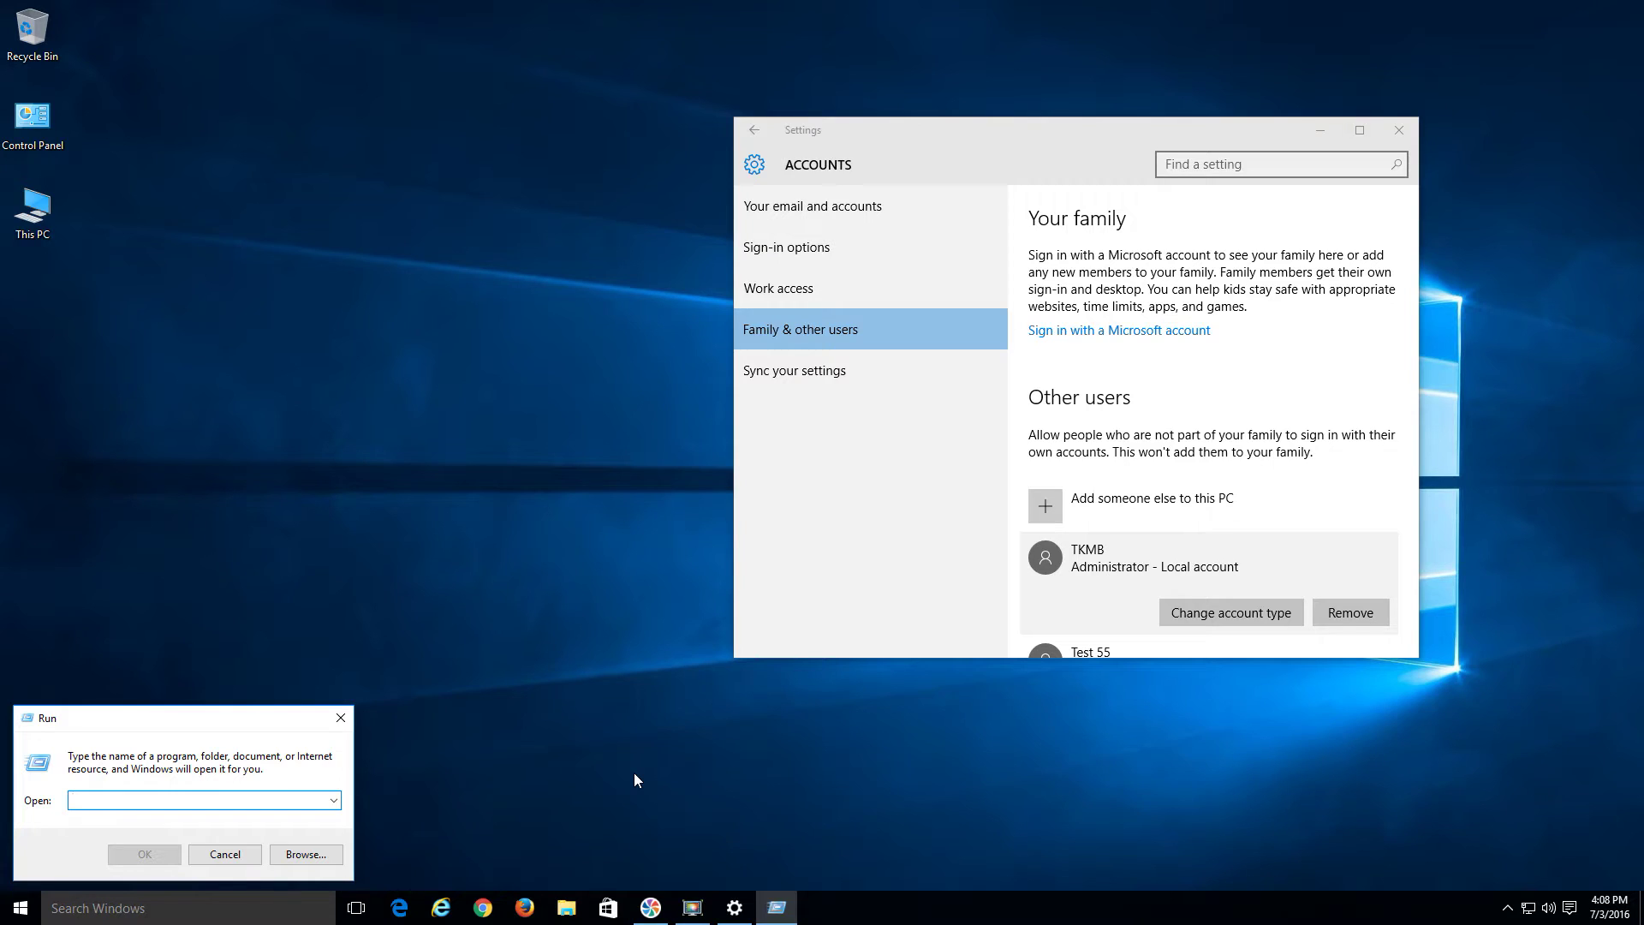
type("netplw")
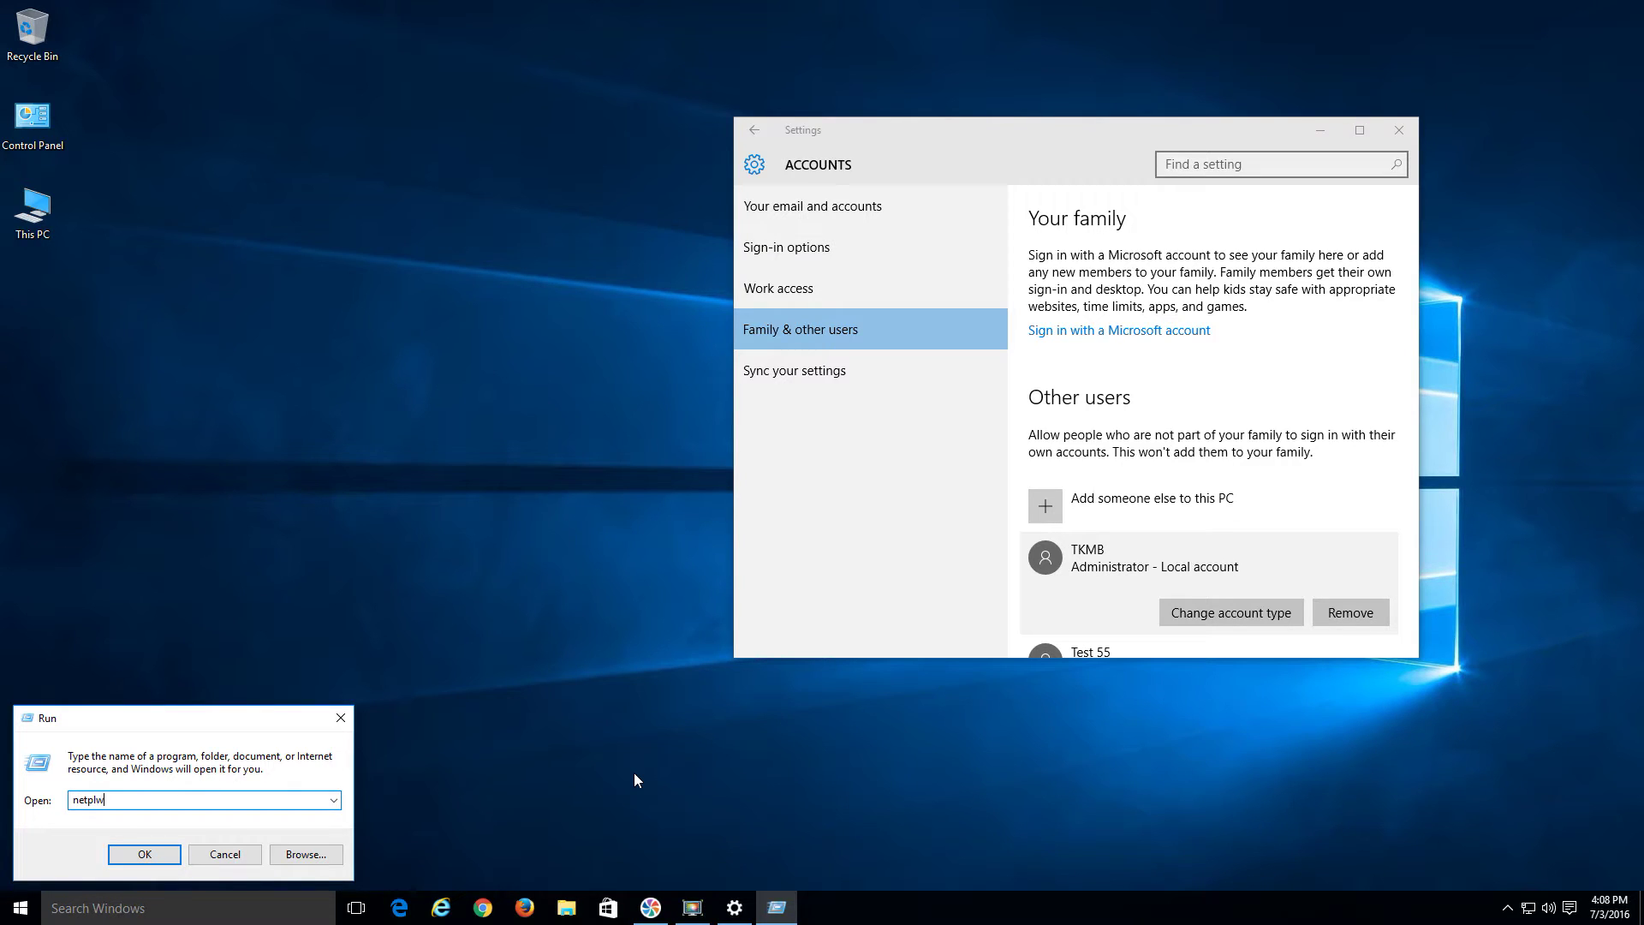
type("iz")
key("Return")
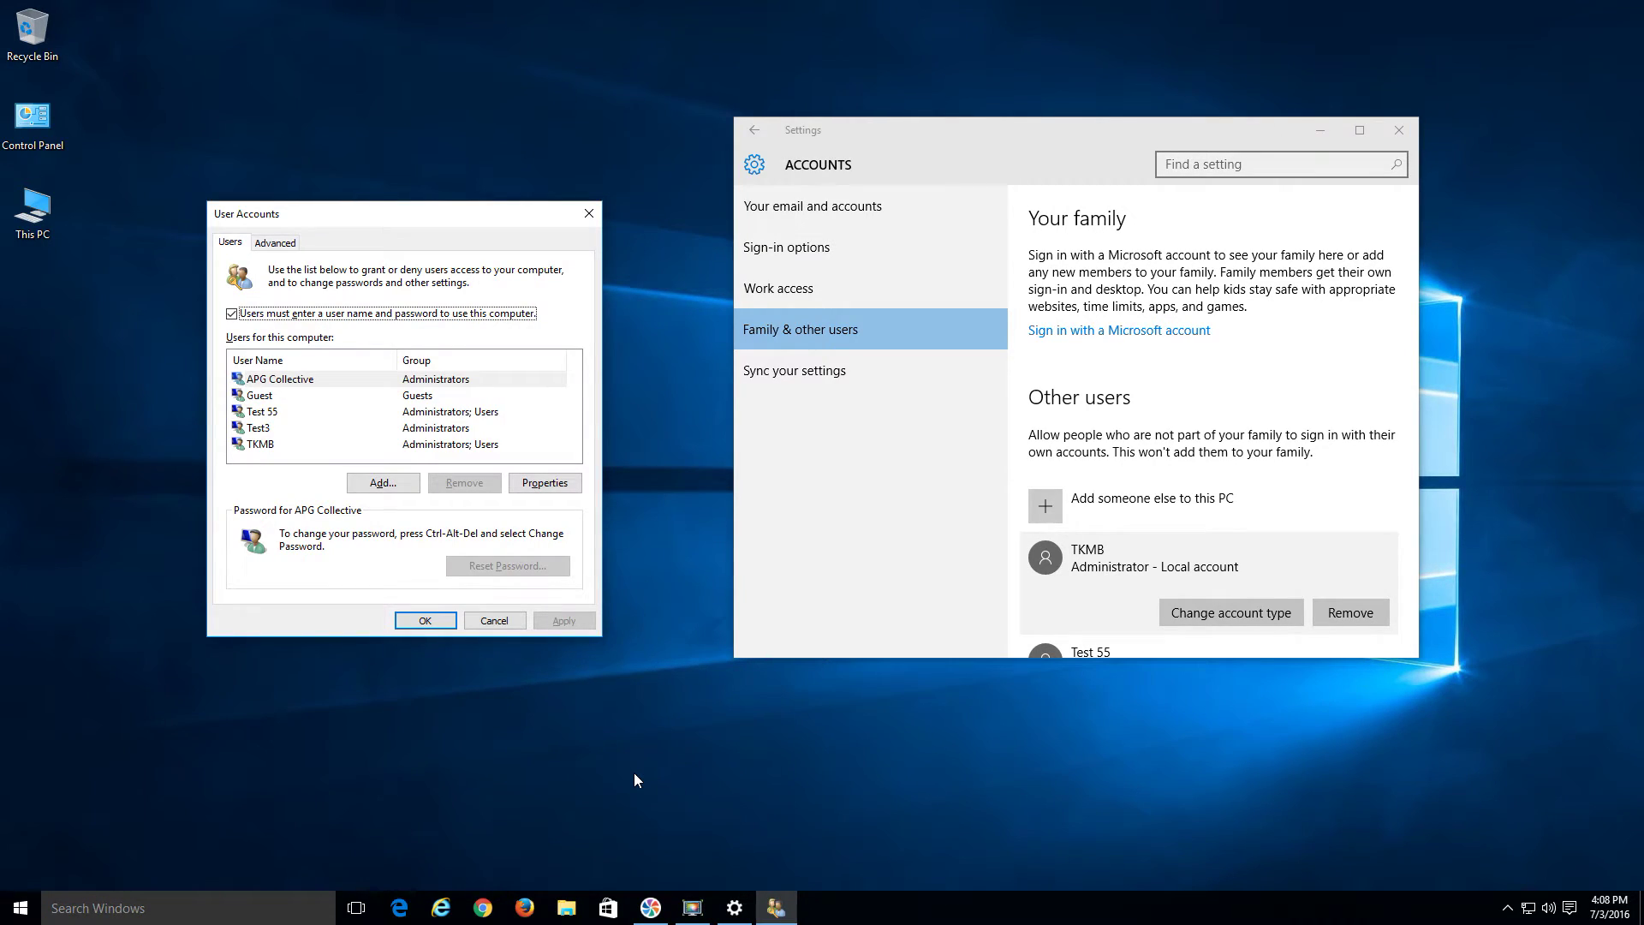
Add a new user by entering their Microsoft account e-mail address
left_click(379, 485)
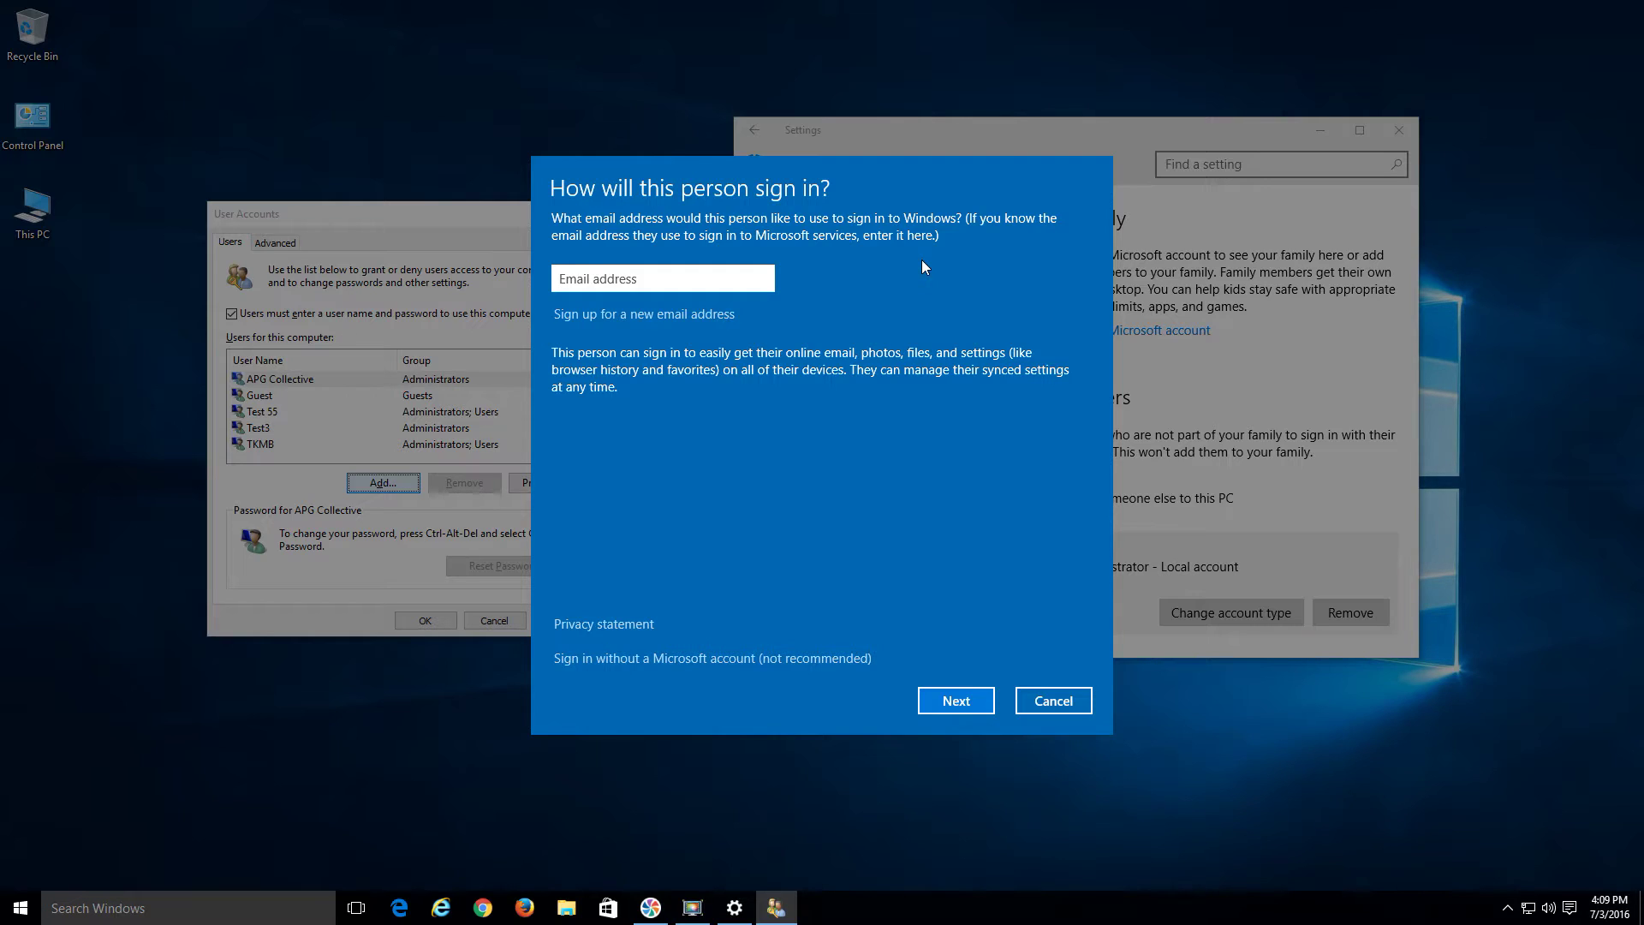
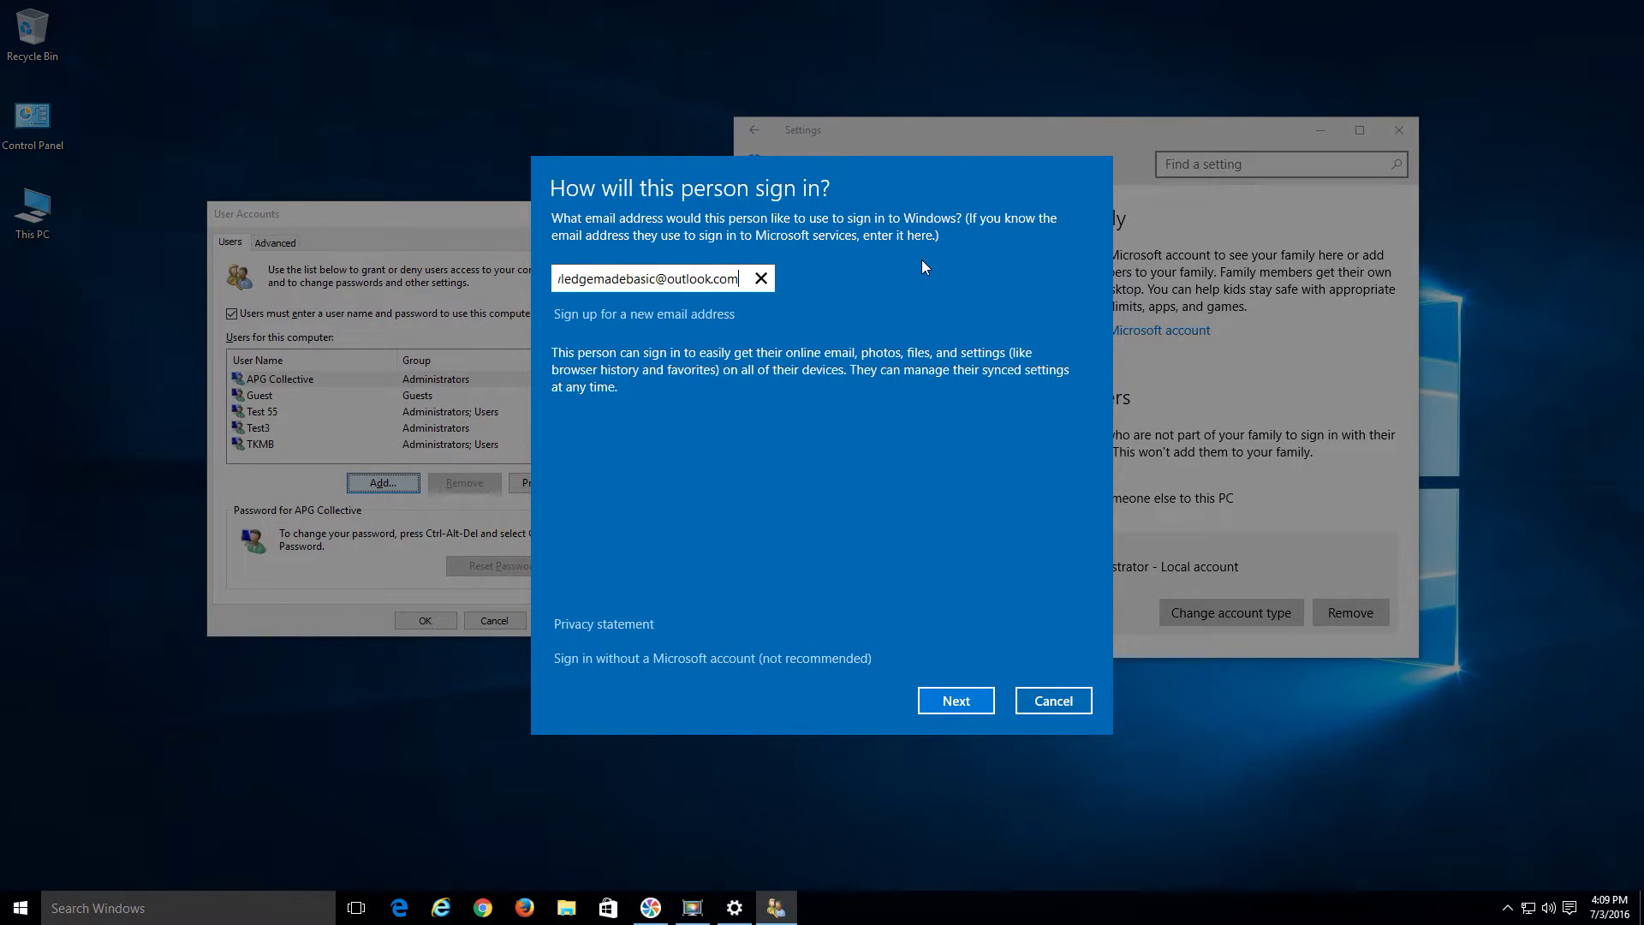
left_click(958, 702)
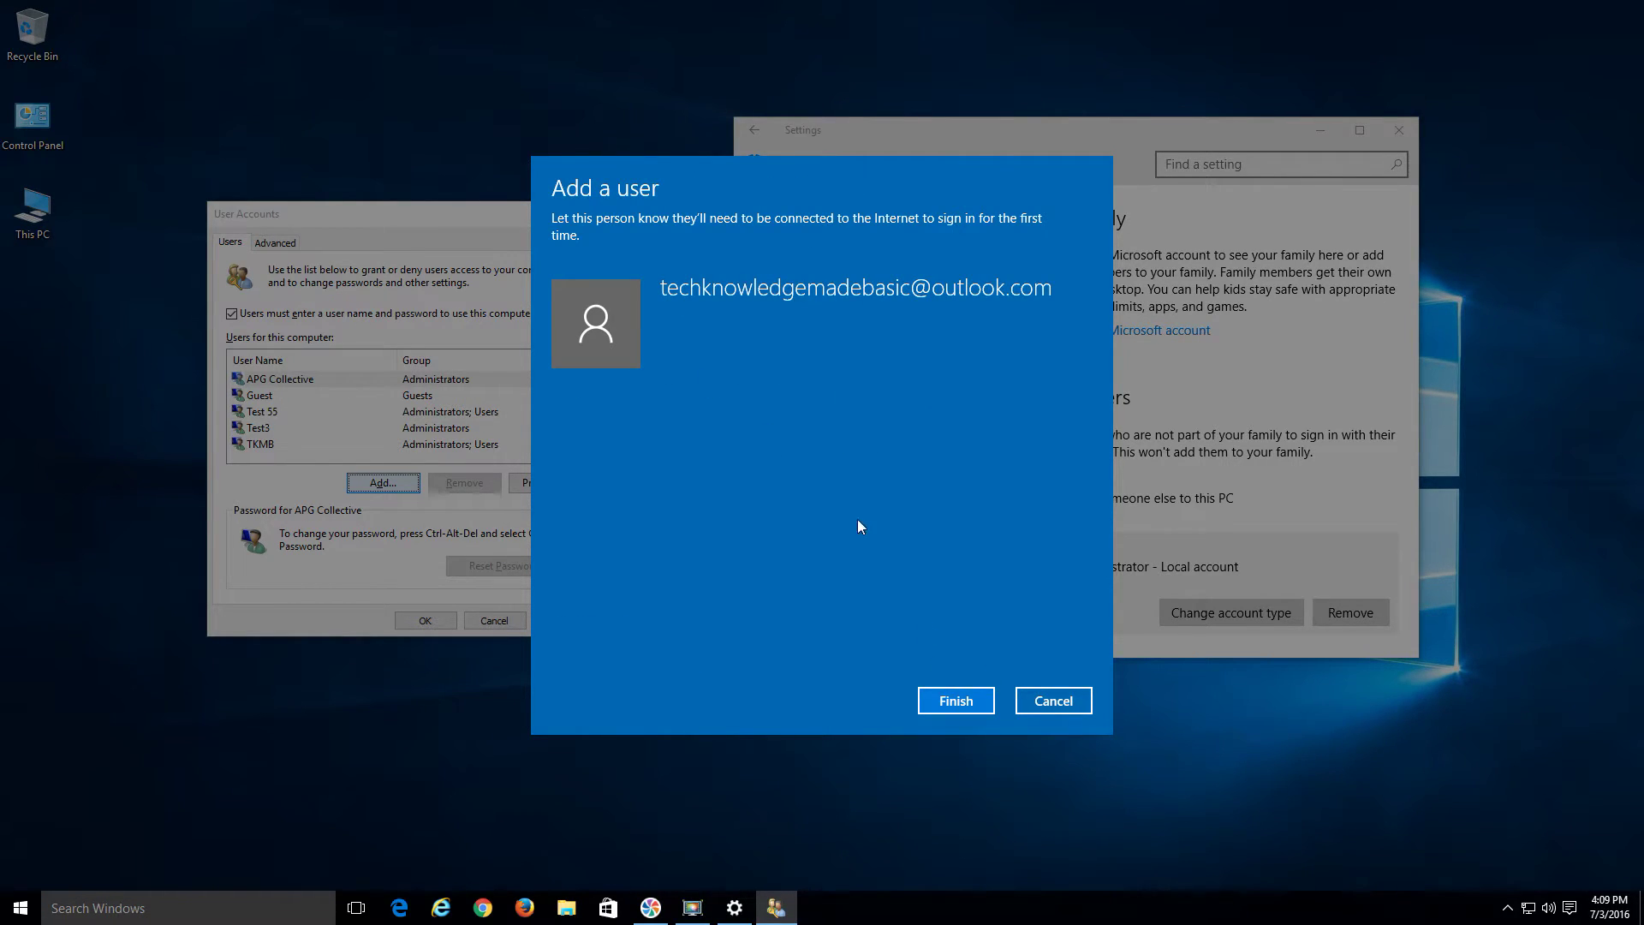
Finish adding the Microsoft-account user and reach Family & other users in maximized Settings
left_click(970, 701)
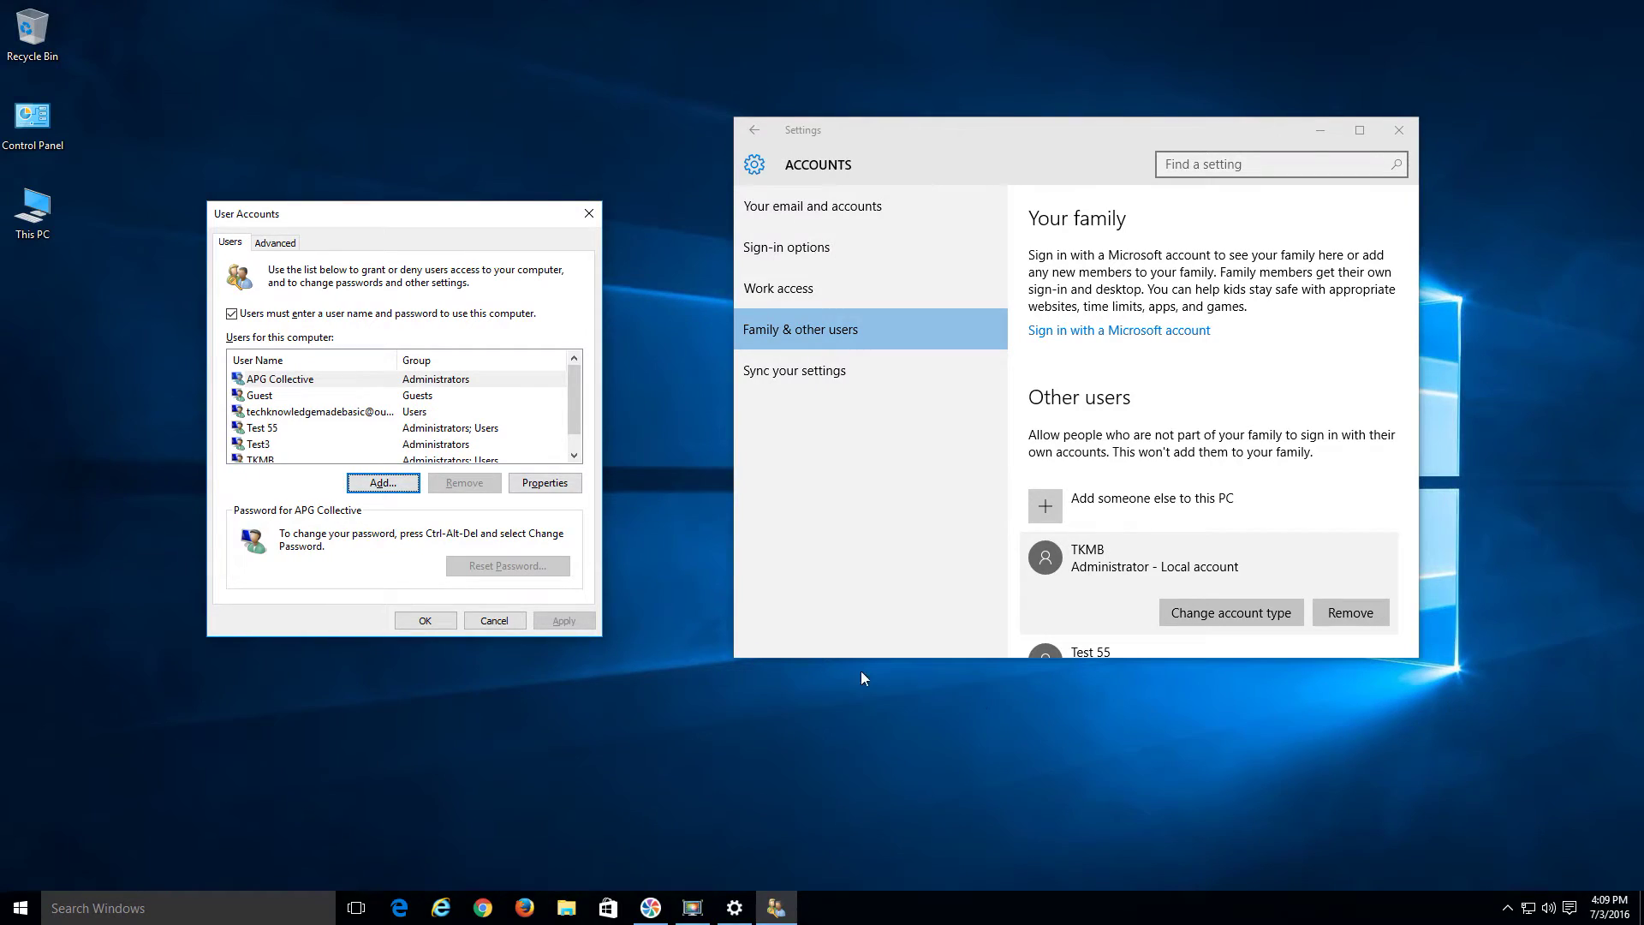
left_click(420, 414)
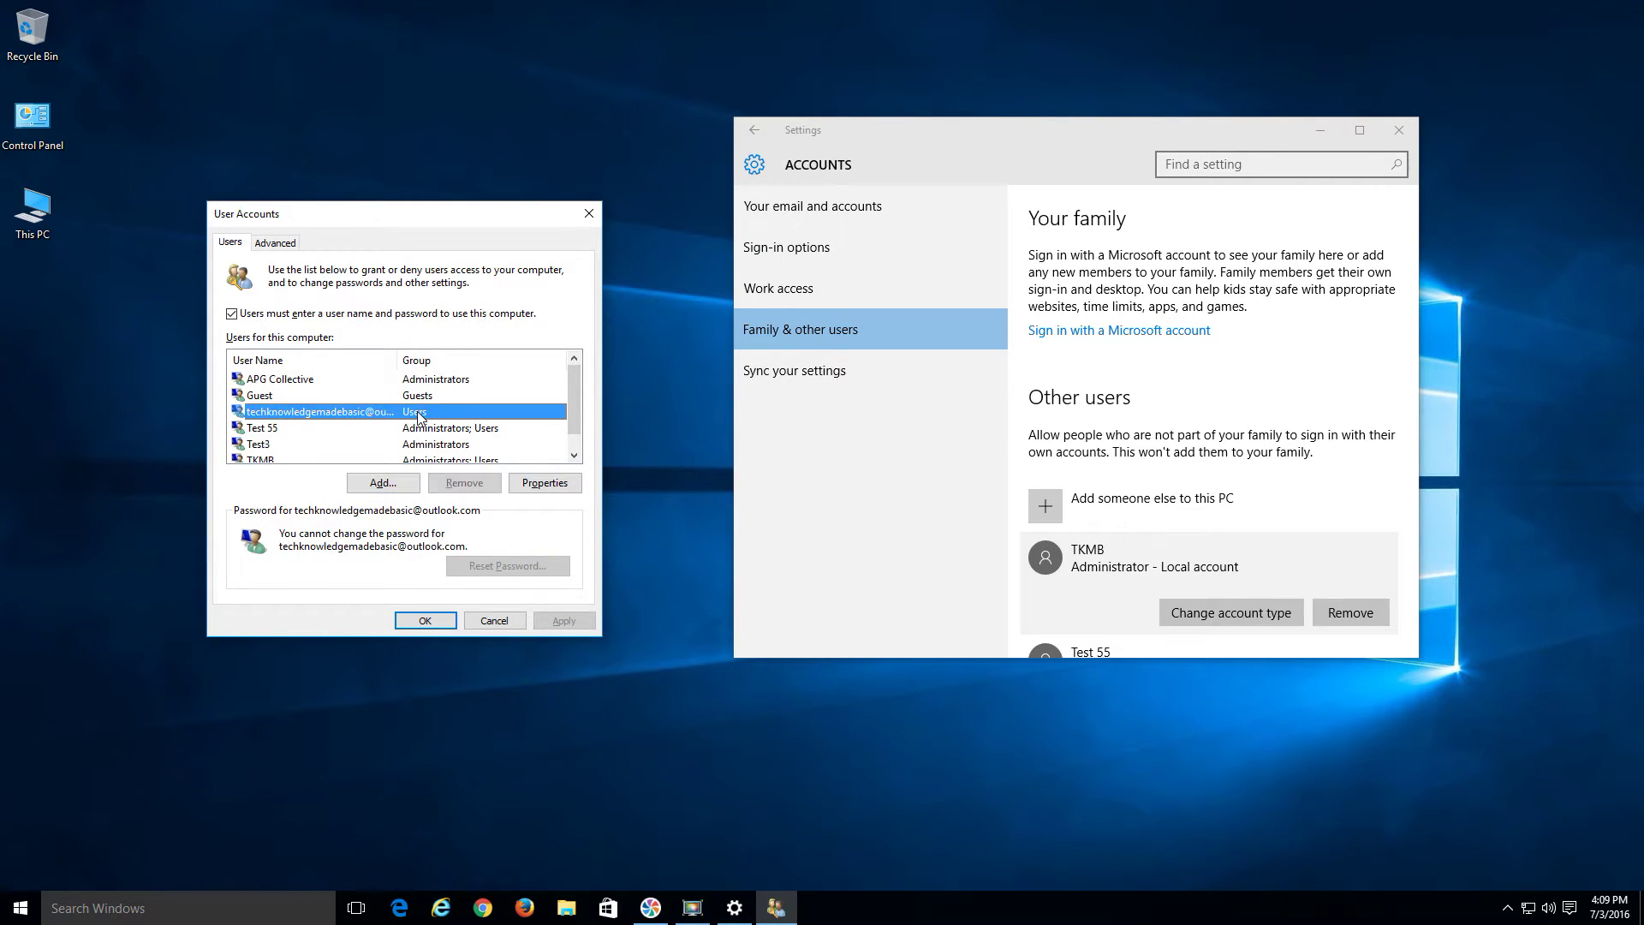
left_click(1363, 130)
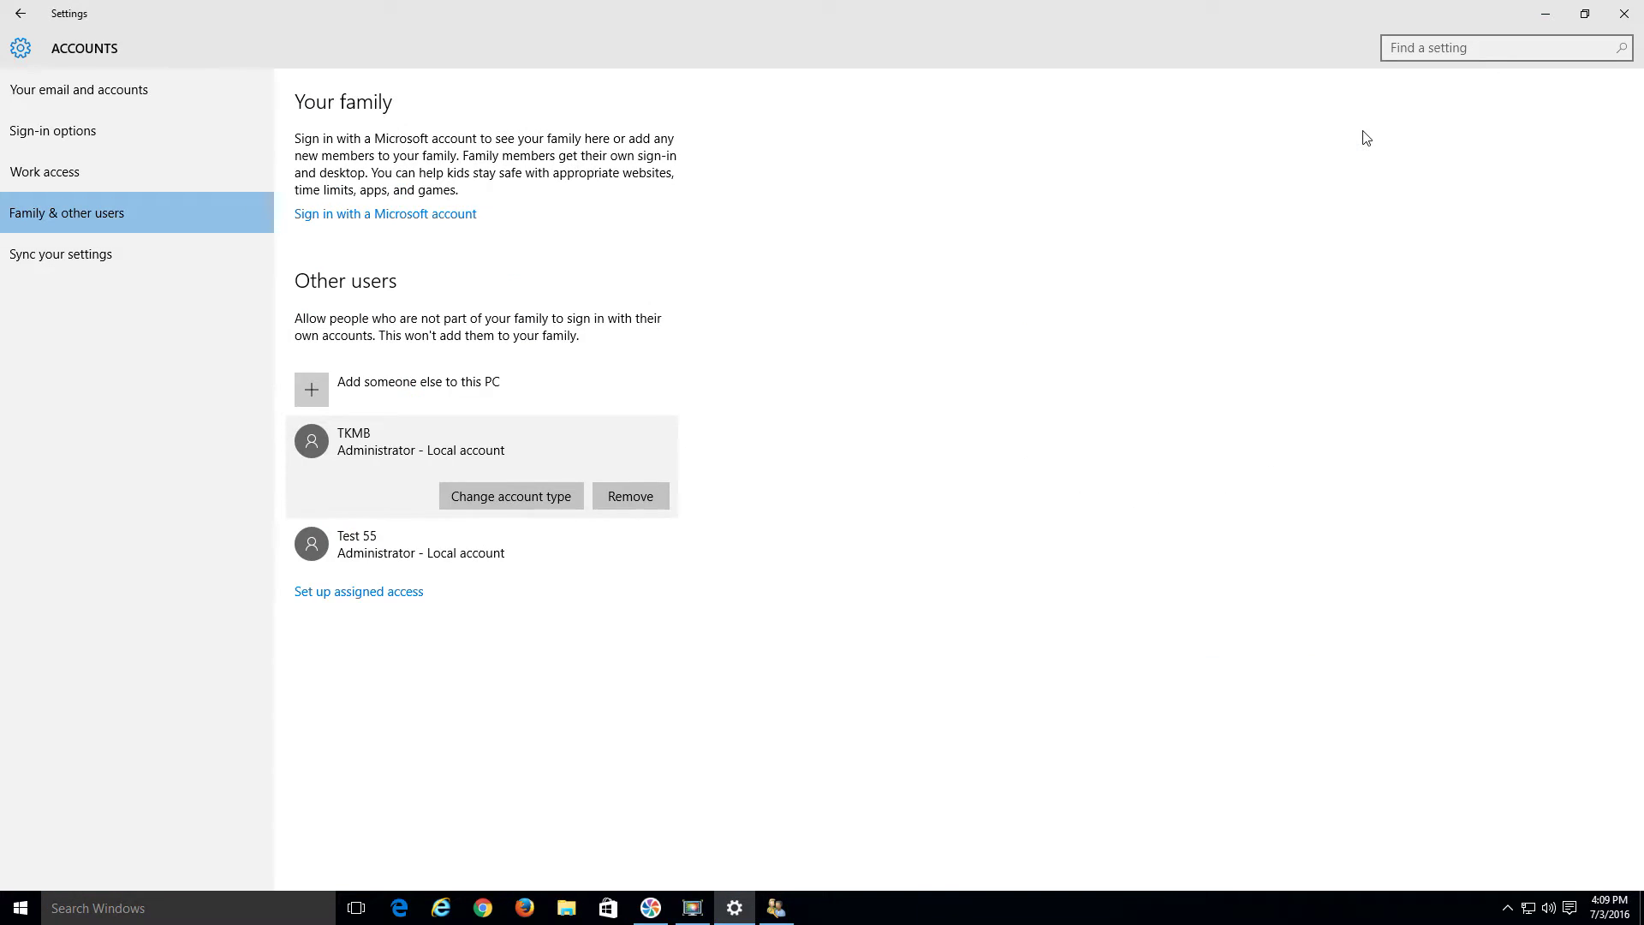
left_click(22, 15)
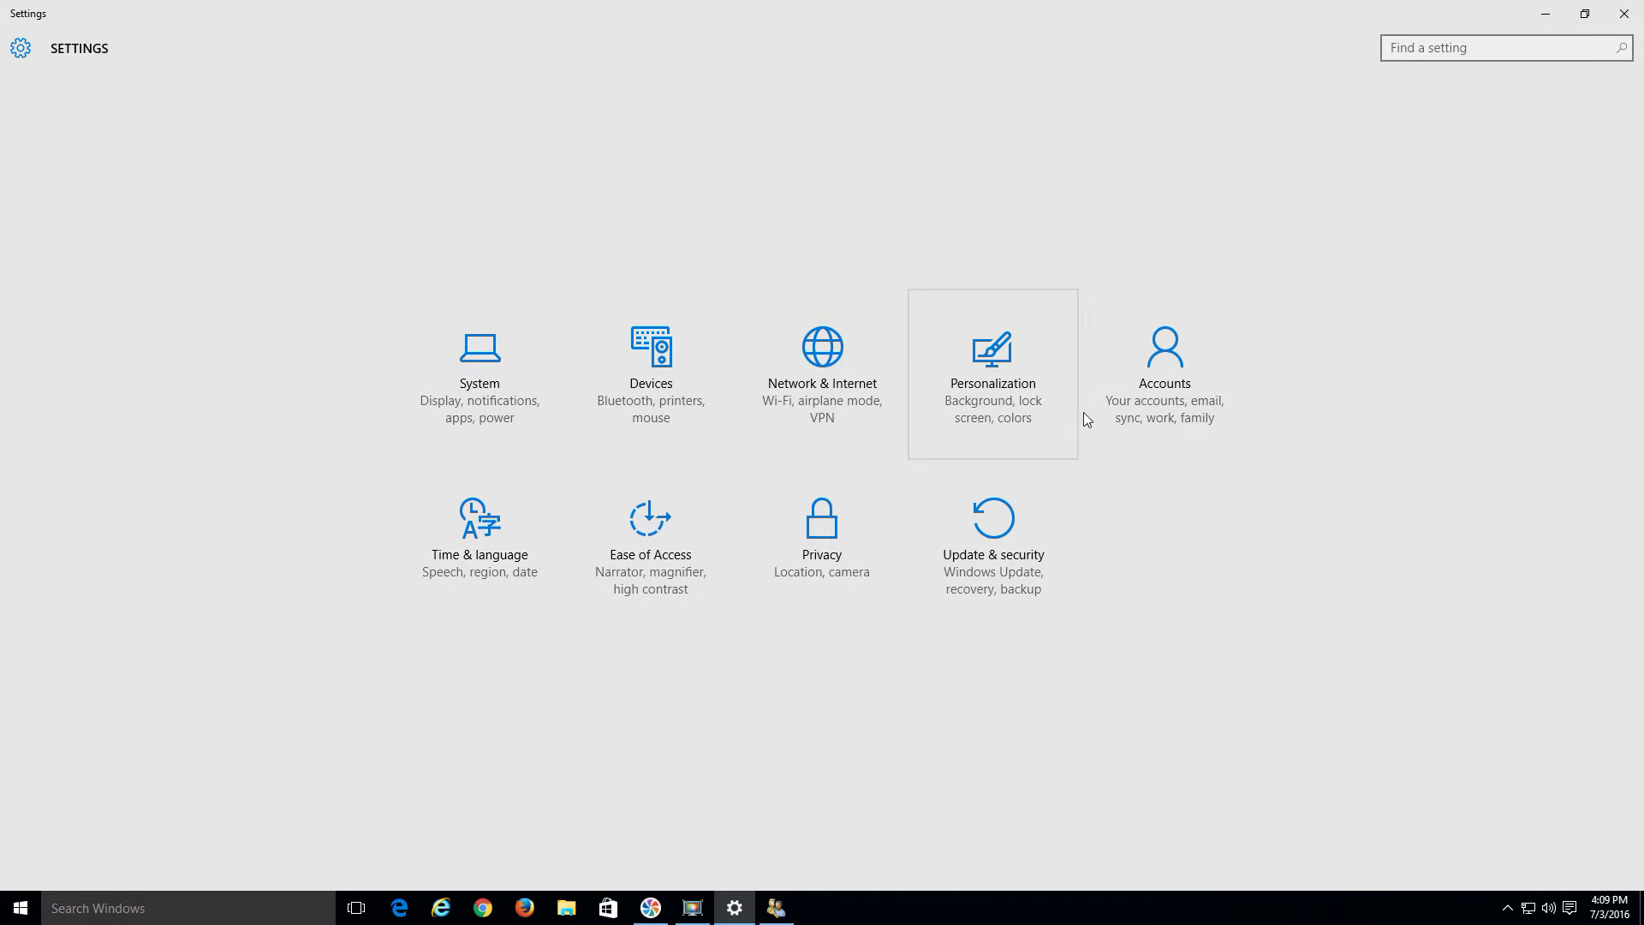
left_click(1145, 402)
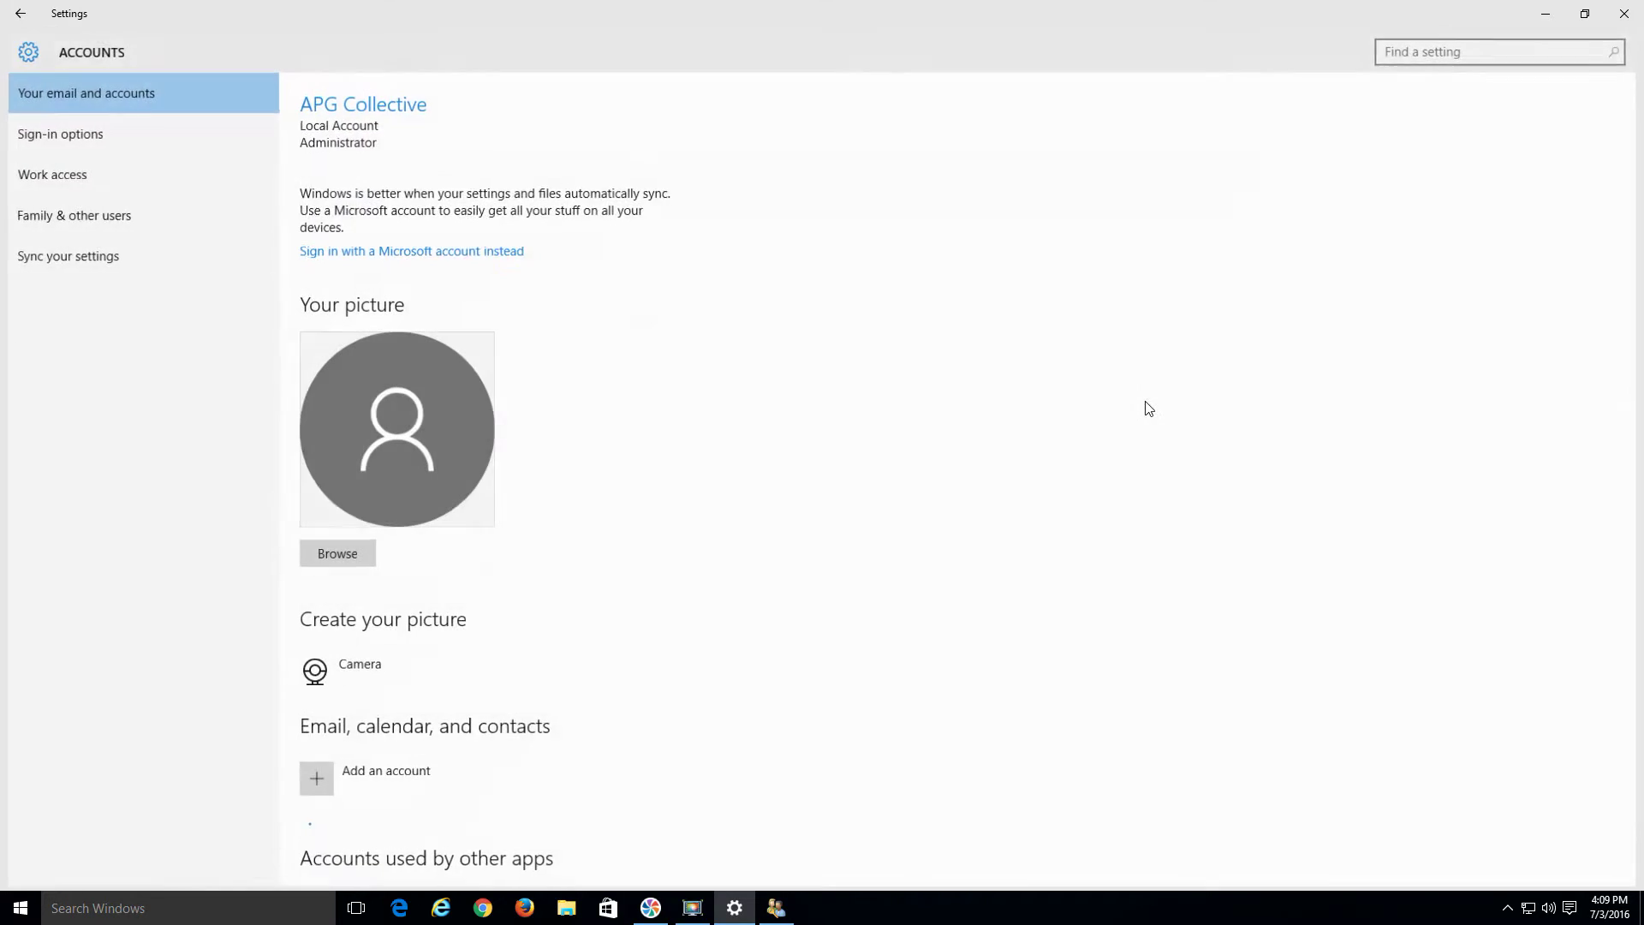
left_click(77, 213)
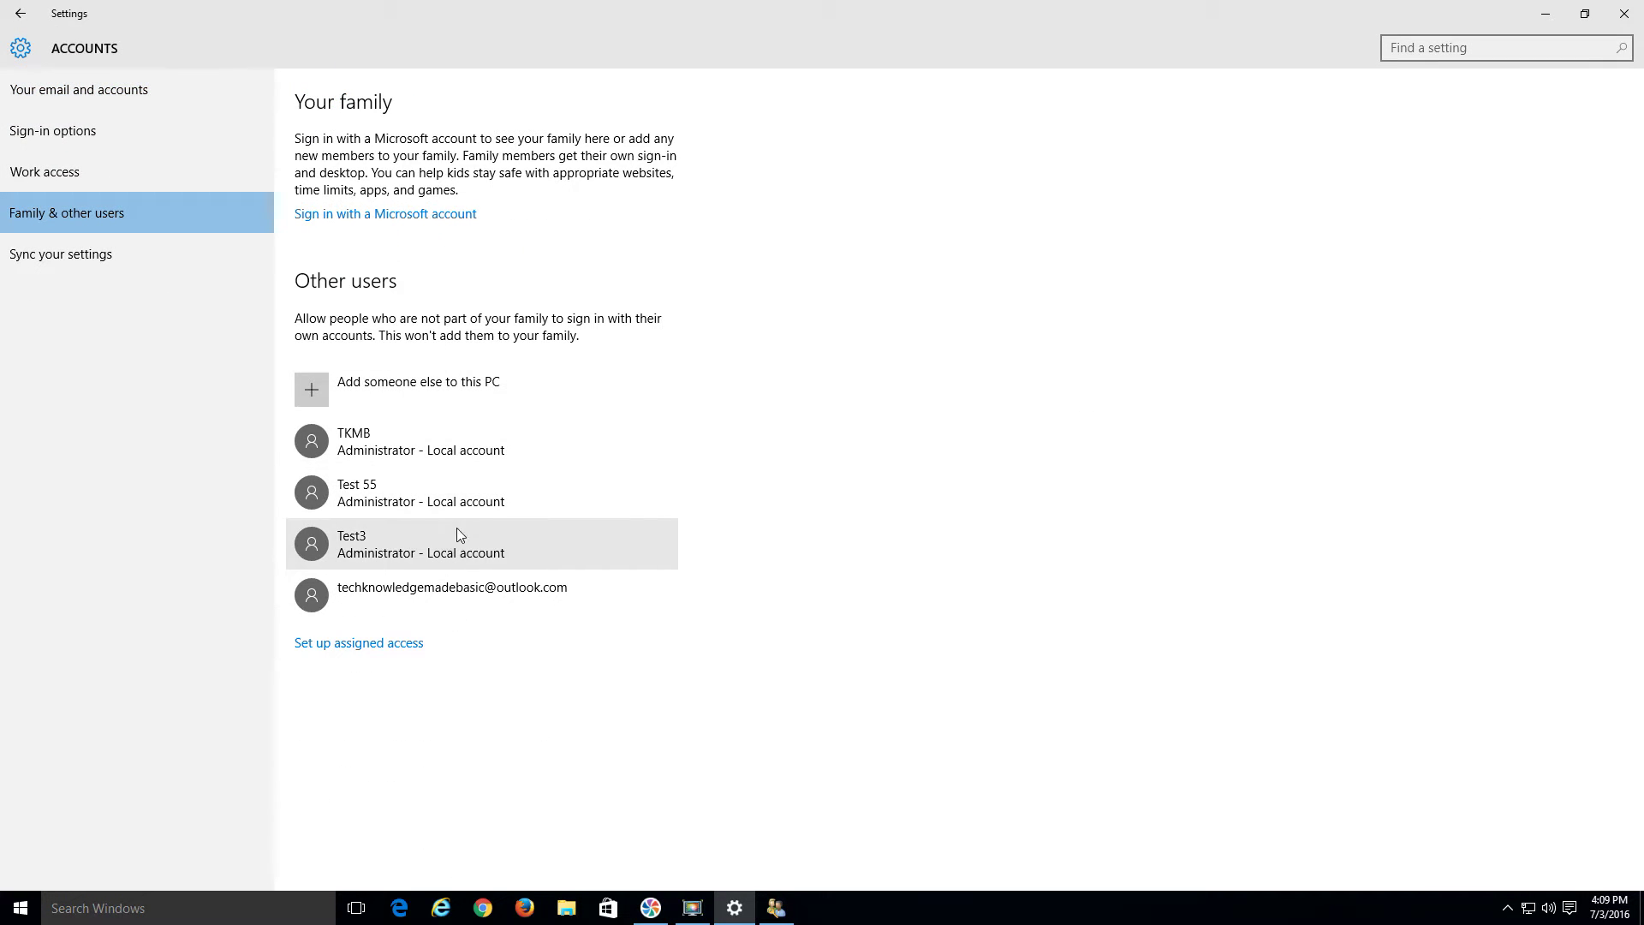
Change the Microsoft-account user's account type from Standard User to Administrator
left_click(398, 597)
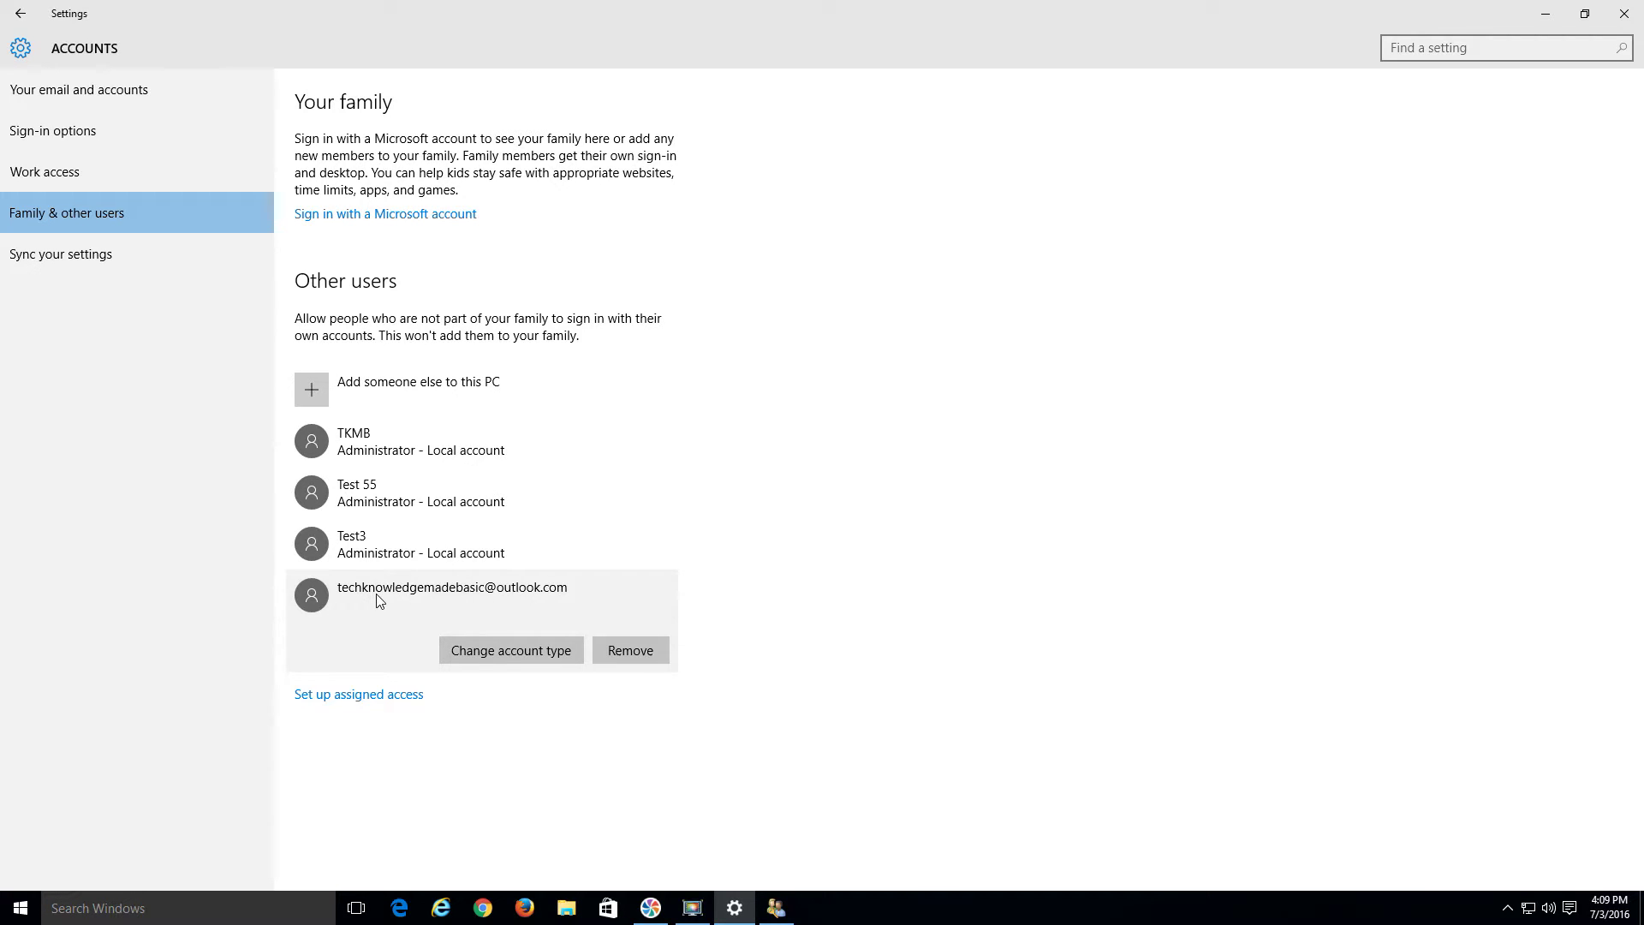
left_click(510, 651)
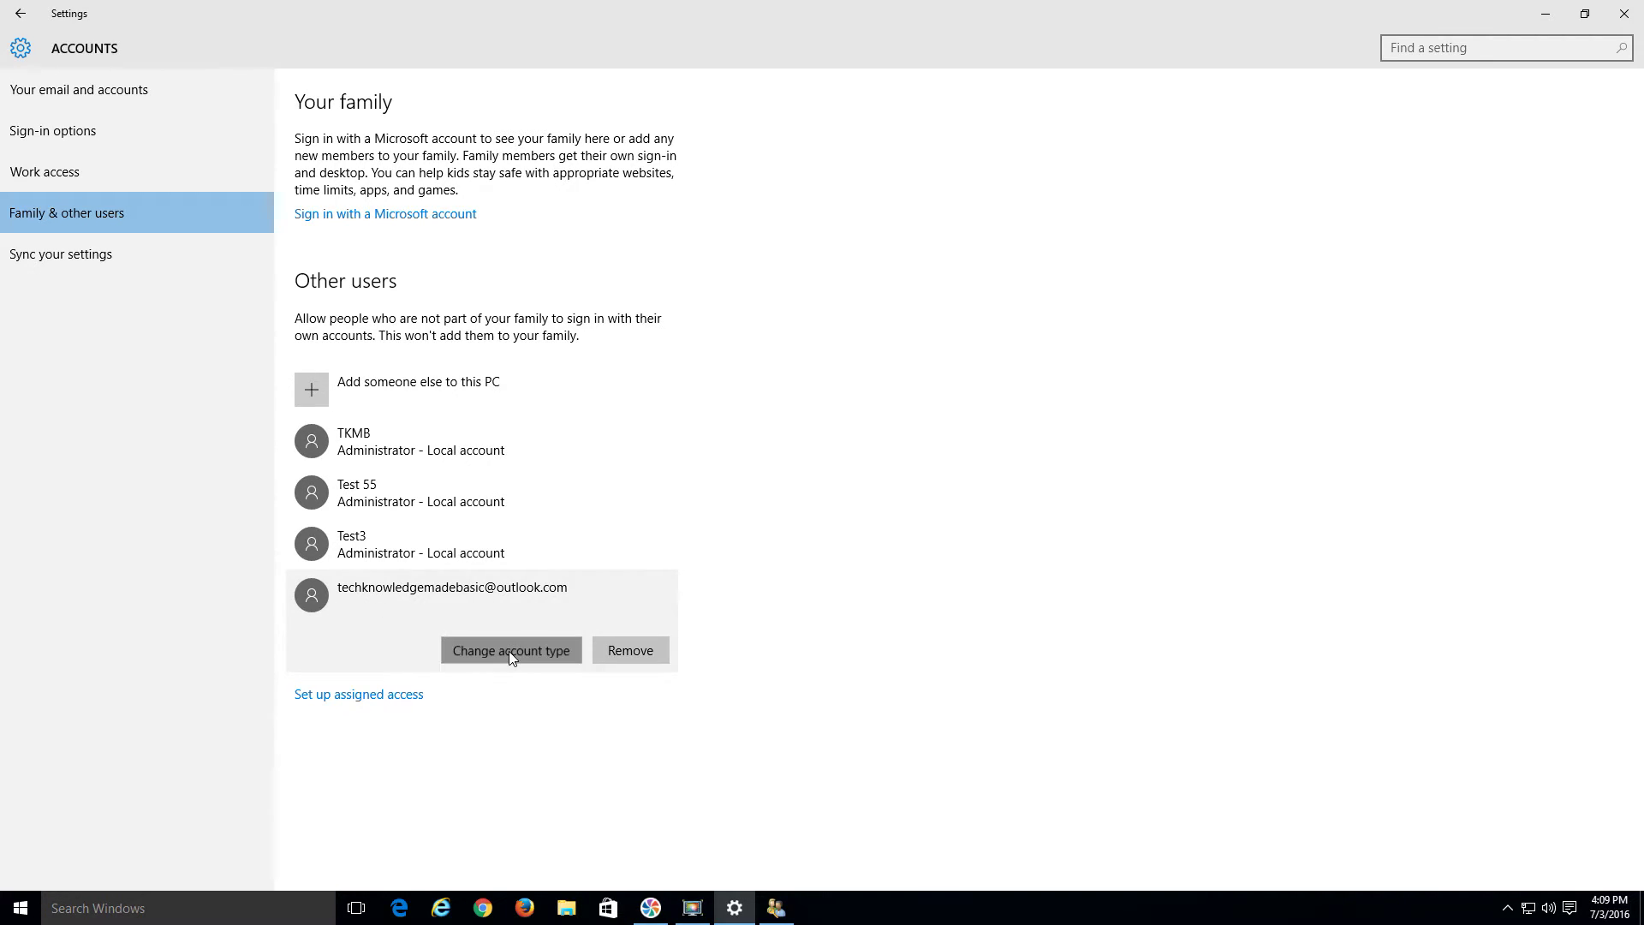
left_click(660, 471)
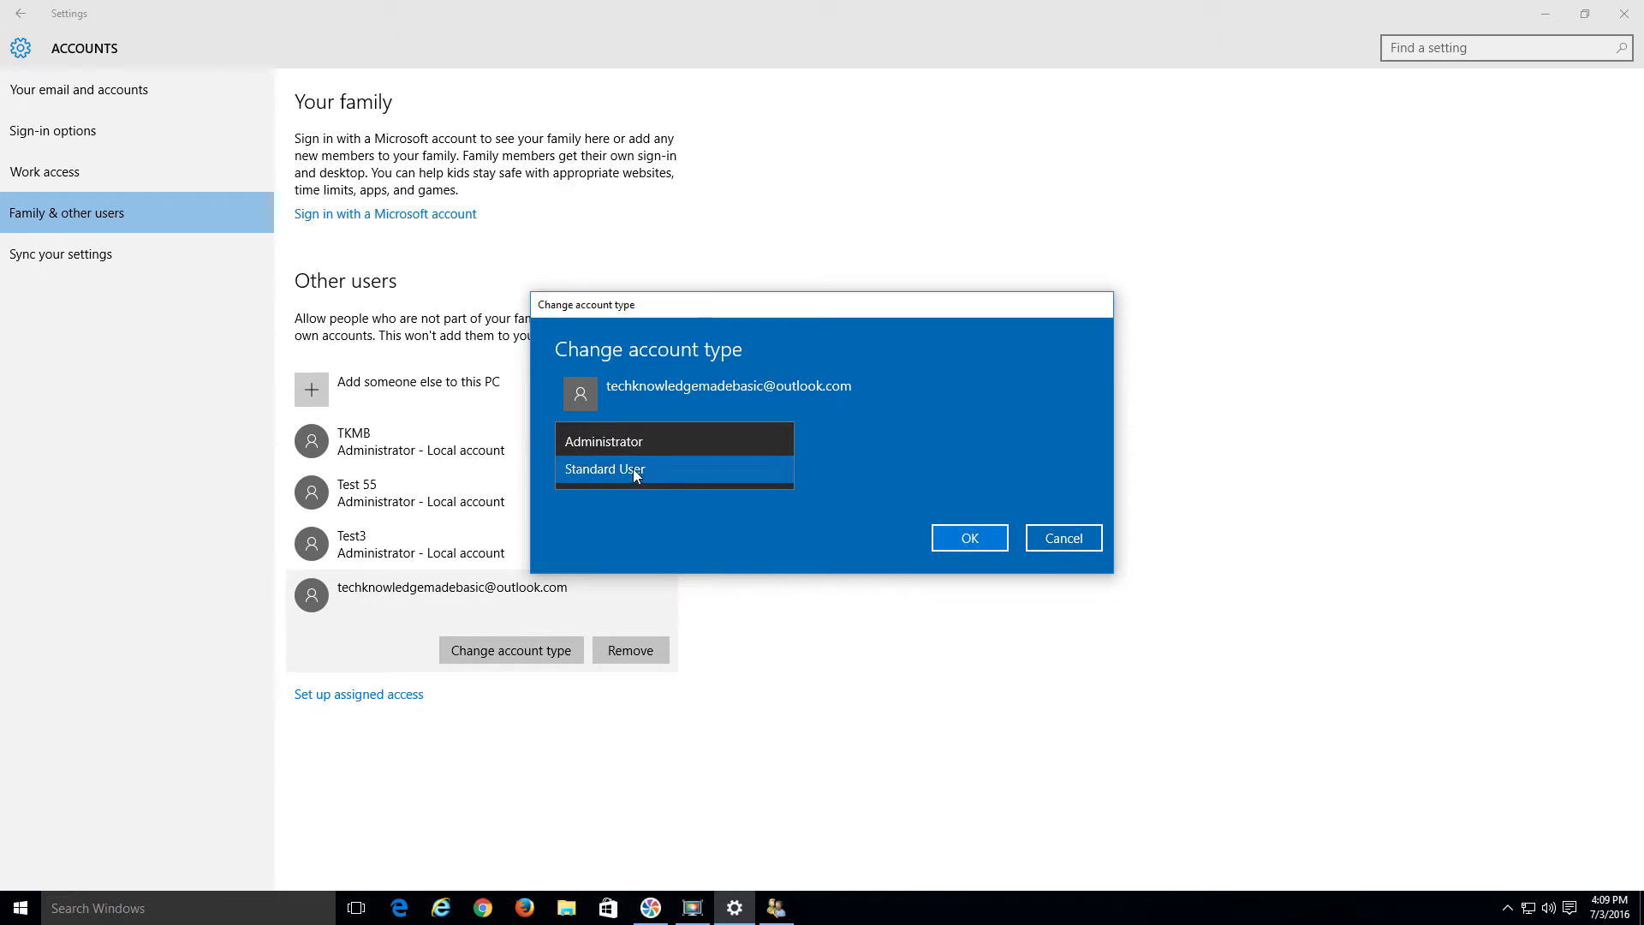
left_click(625, 445)
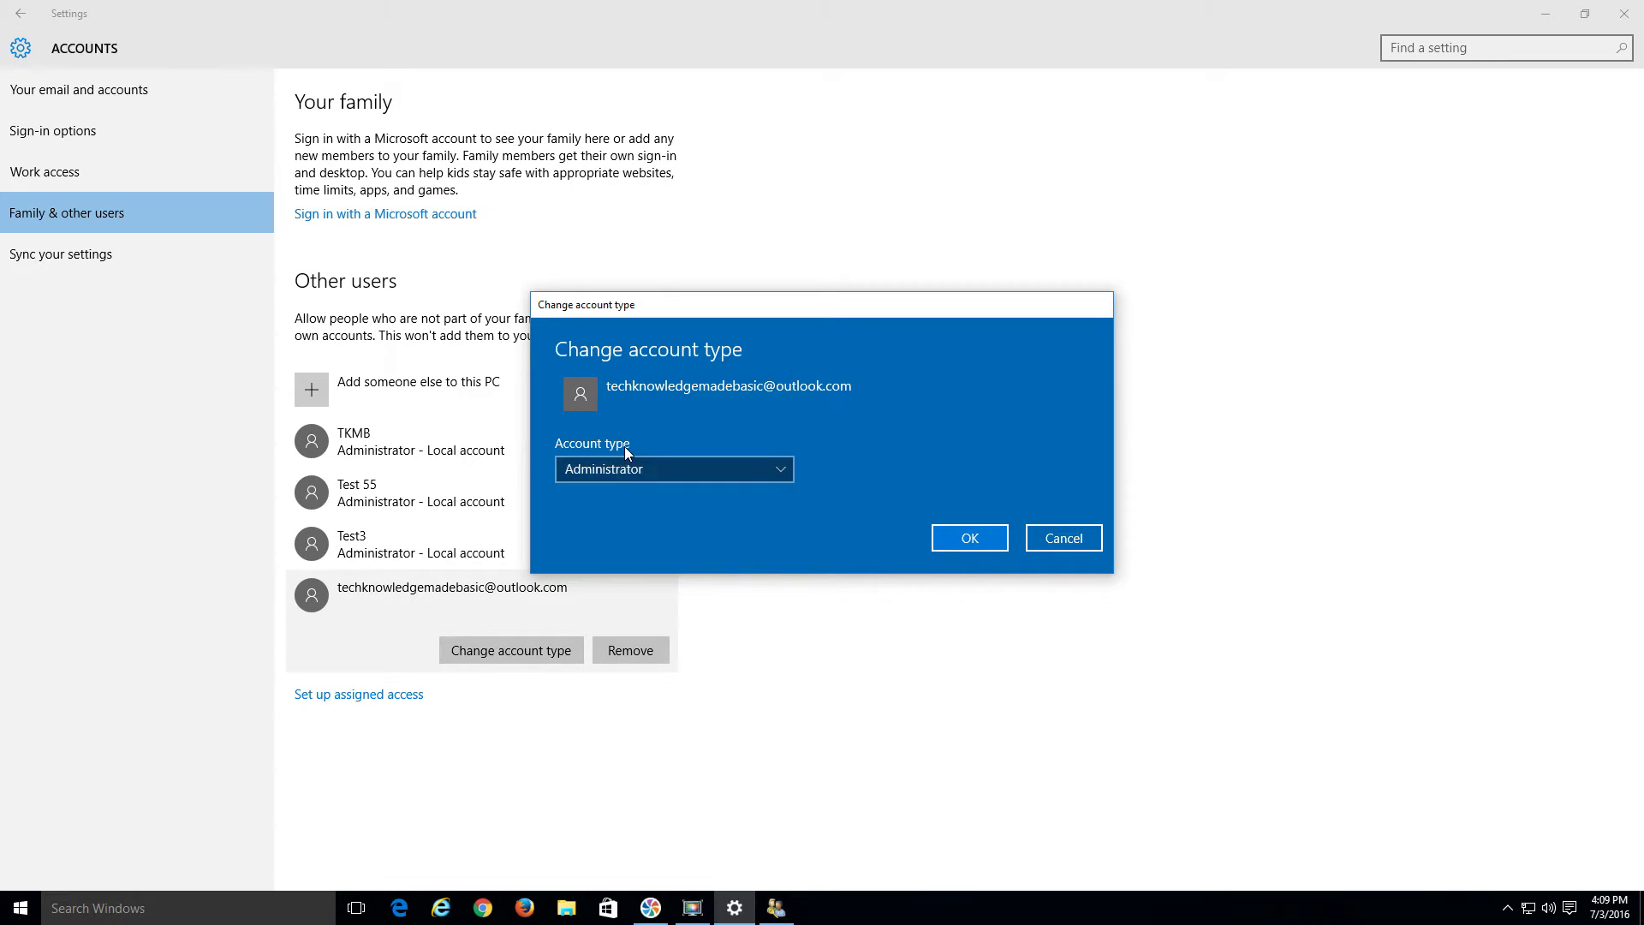
left_click(985, 538)
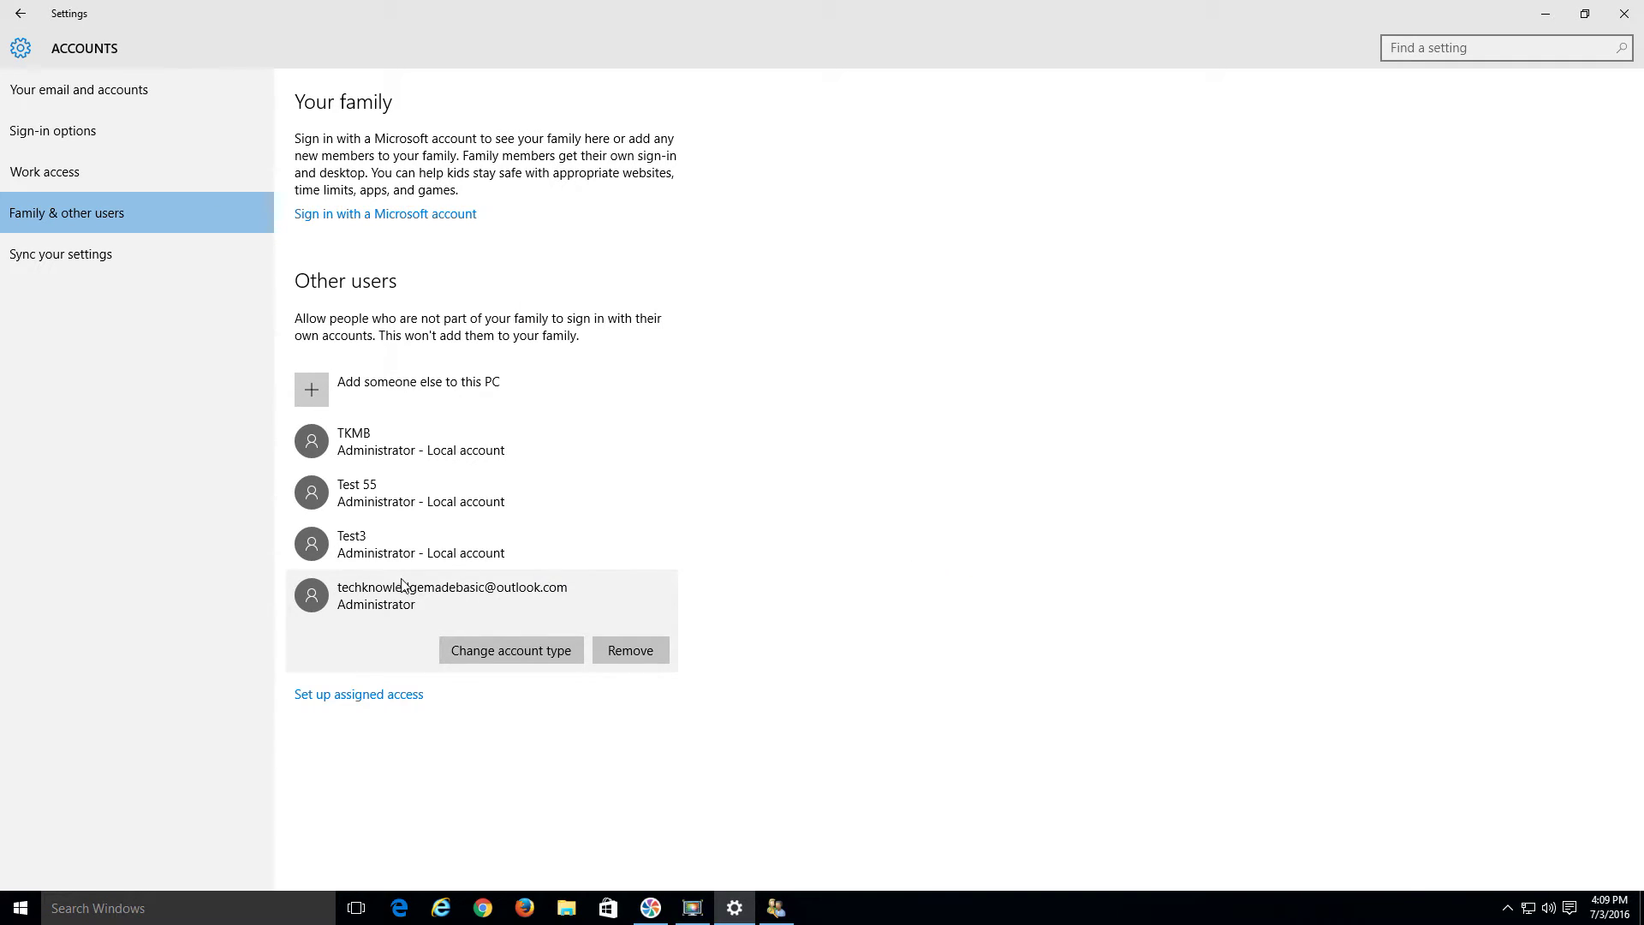
left_click(1589, 15)
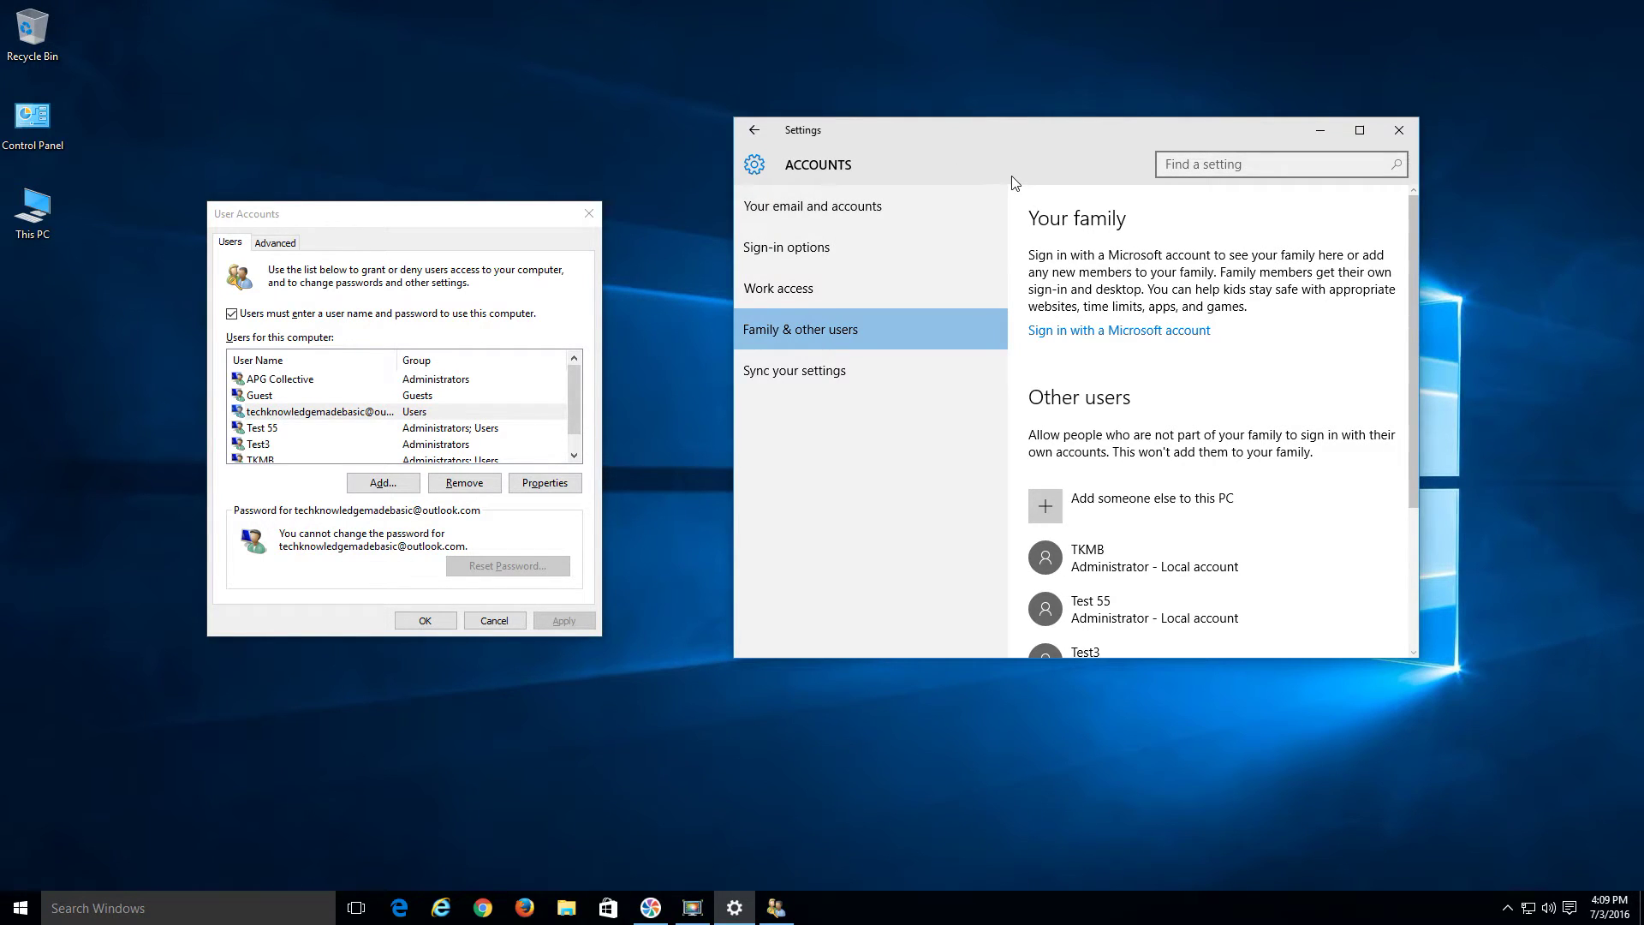
Move the User Accounts dialog up and left, then cancel it
left_click(397, 255)
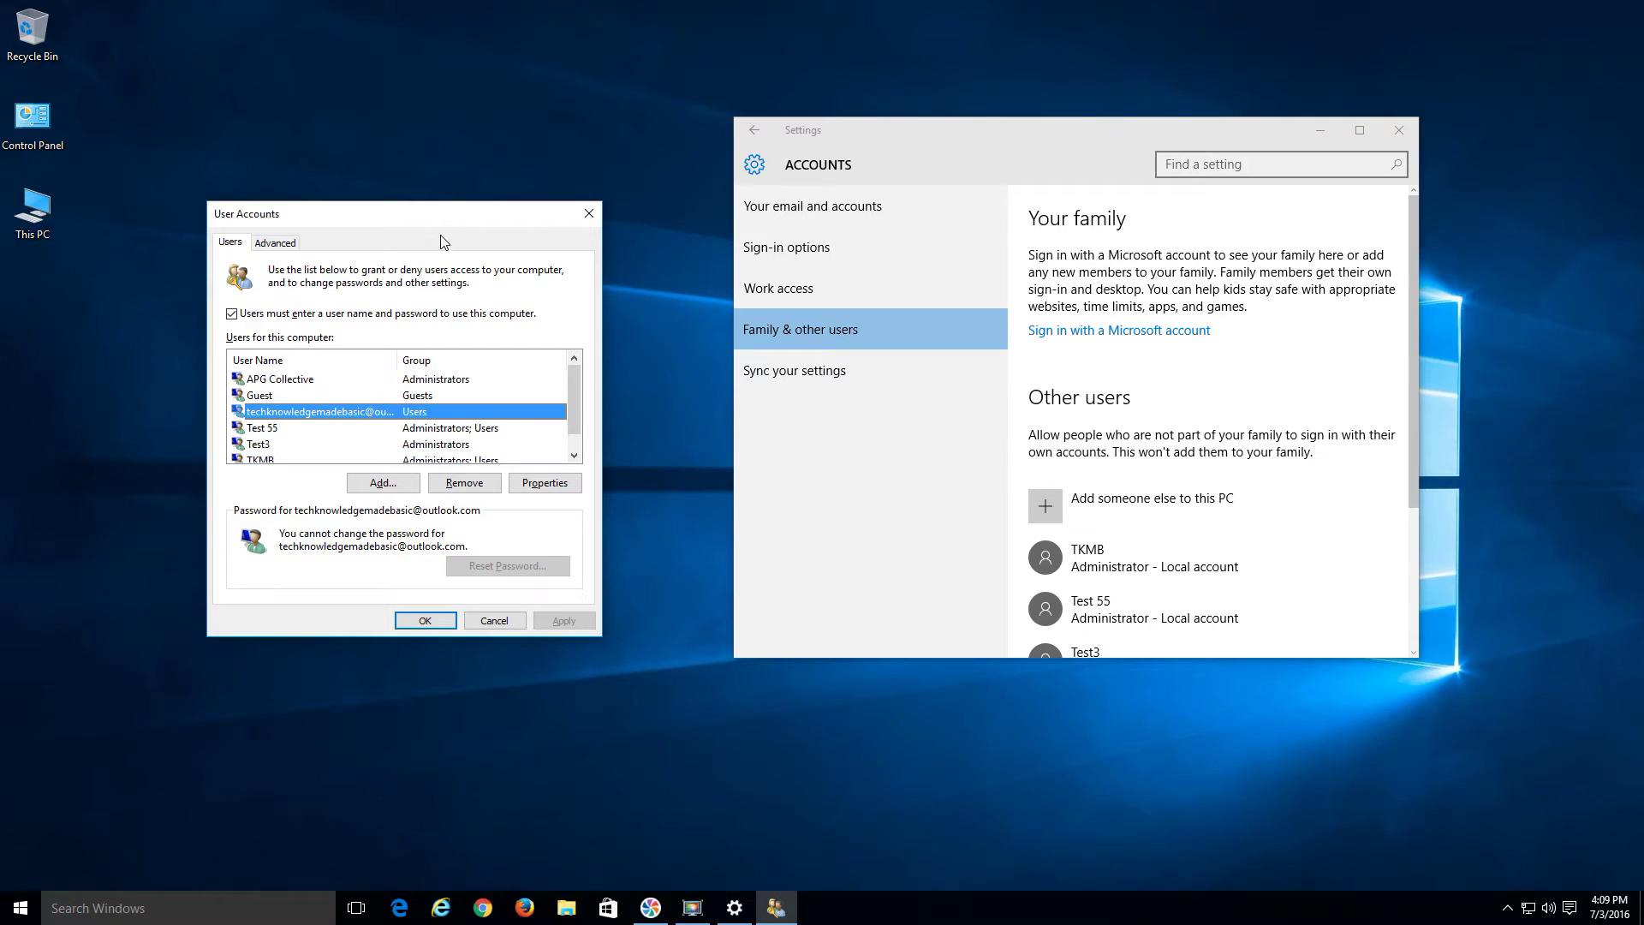
left_click_drag(400, 224, 343, 168)
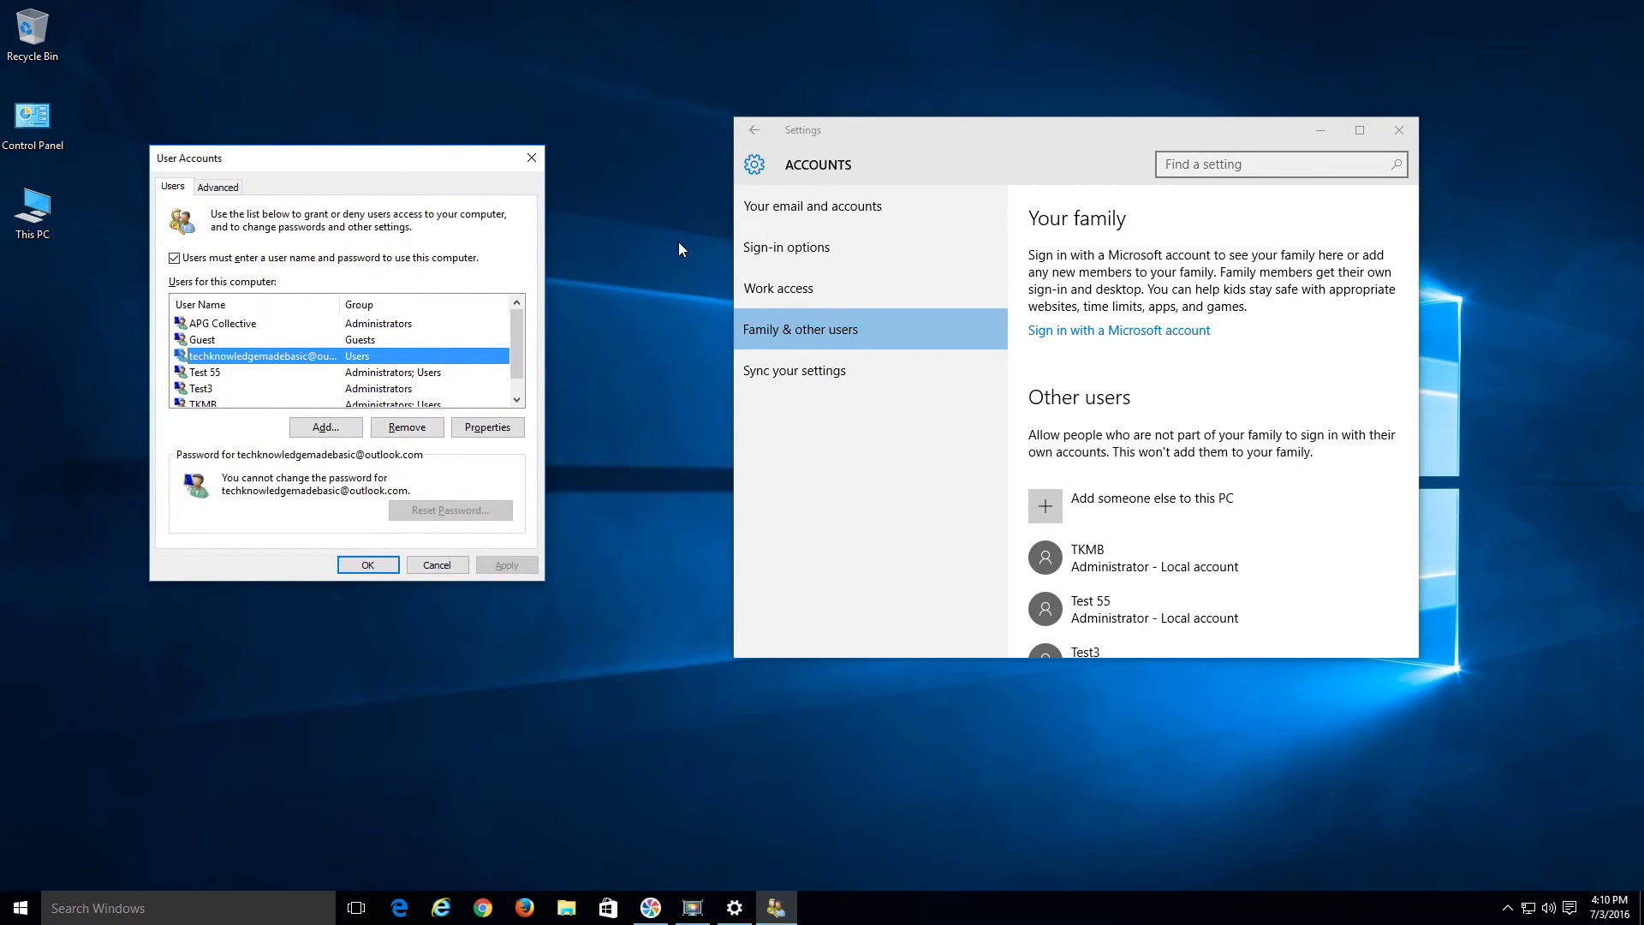
left_click(435, 563)
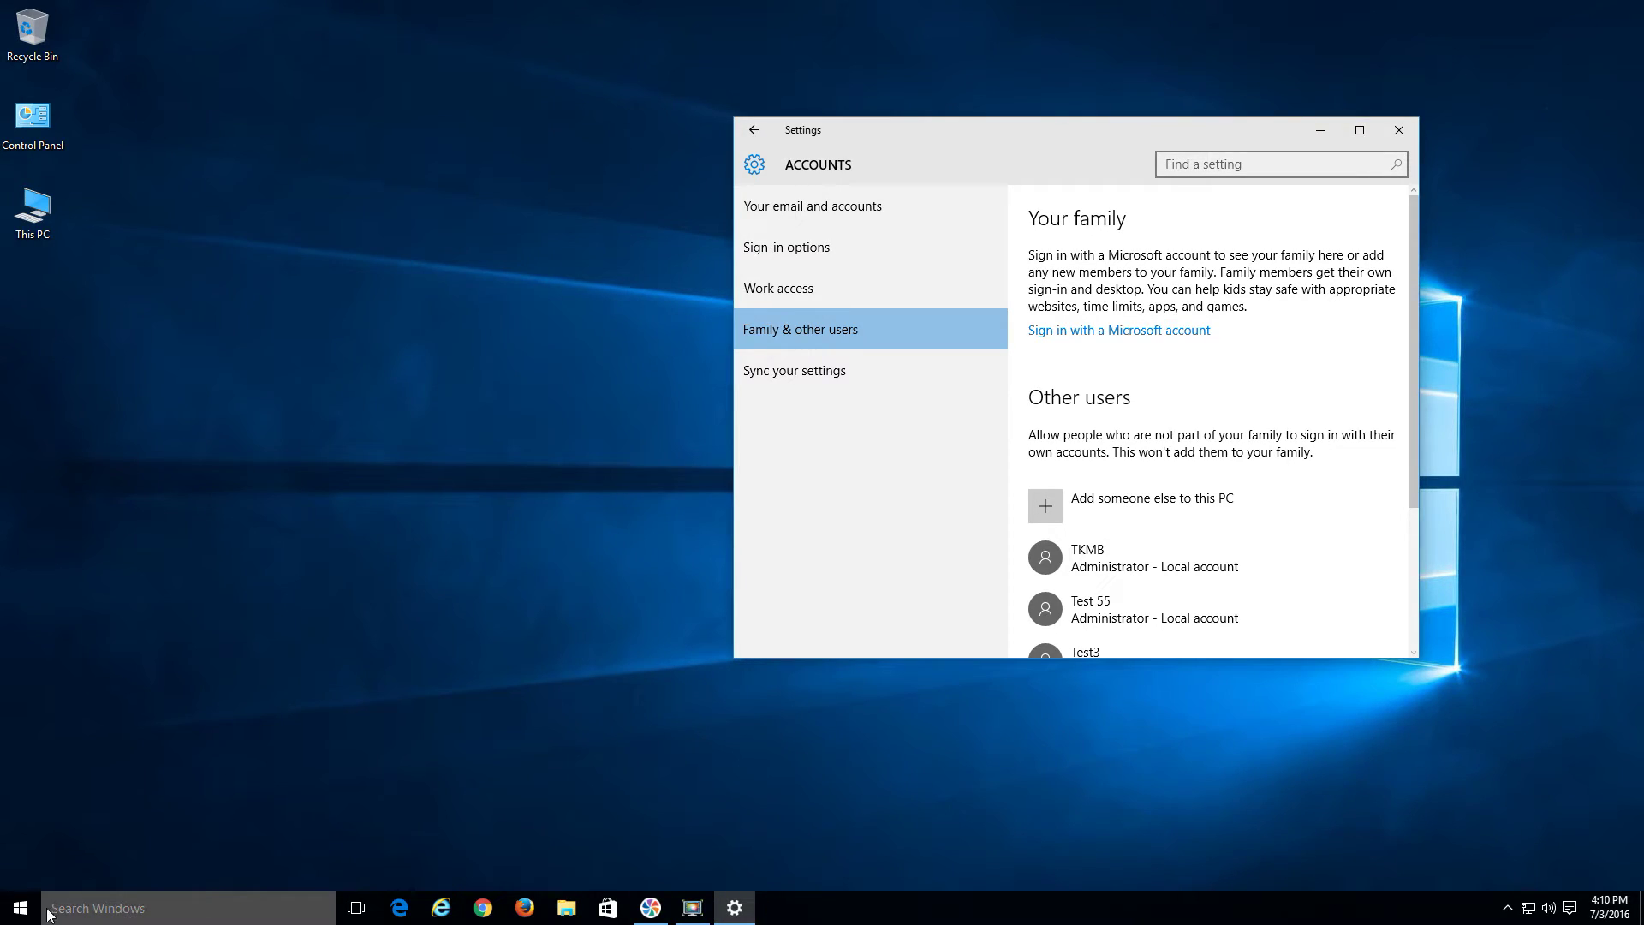
Relaunch netplwiz via Run and select the Microsoft-account user to check its groups
left_click(19, 910)
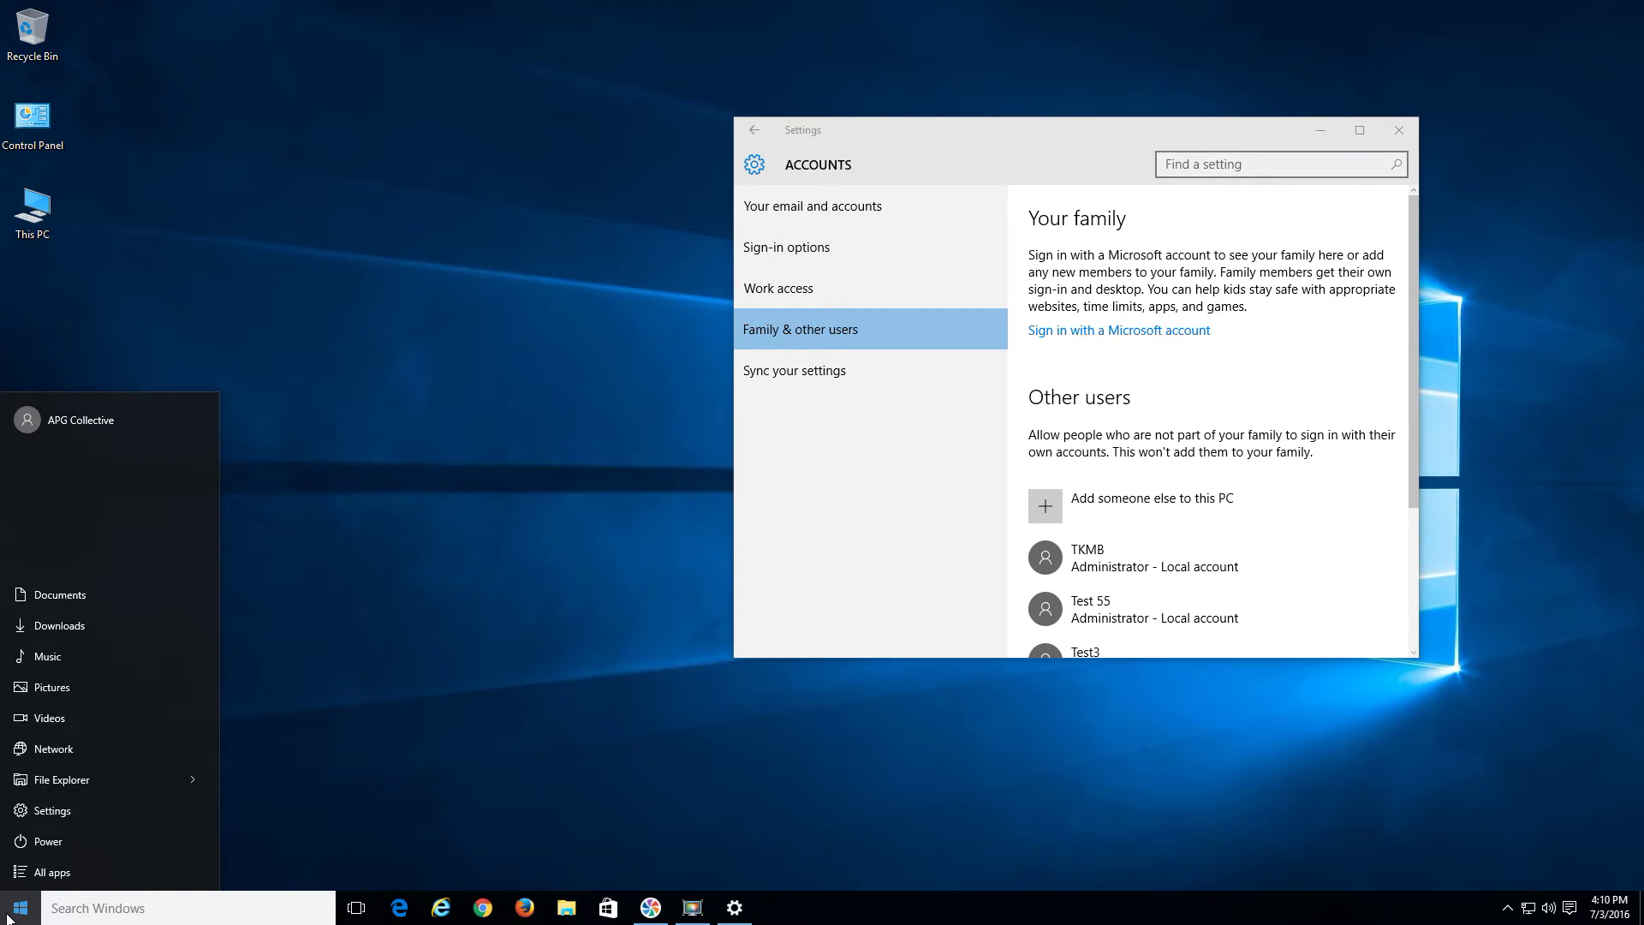
right_click(8, 916)
left_click(45, 829)
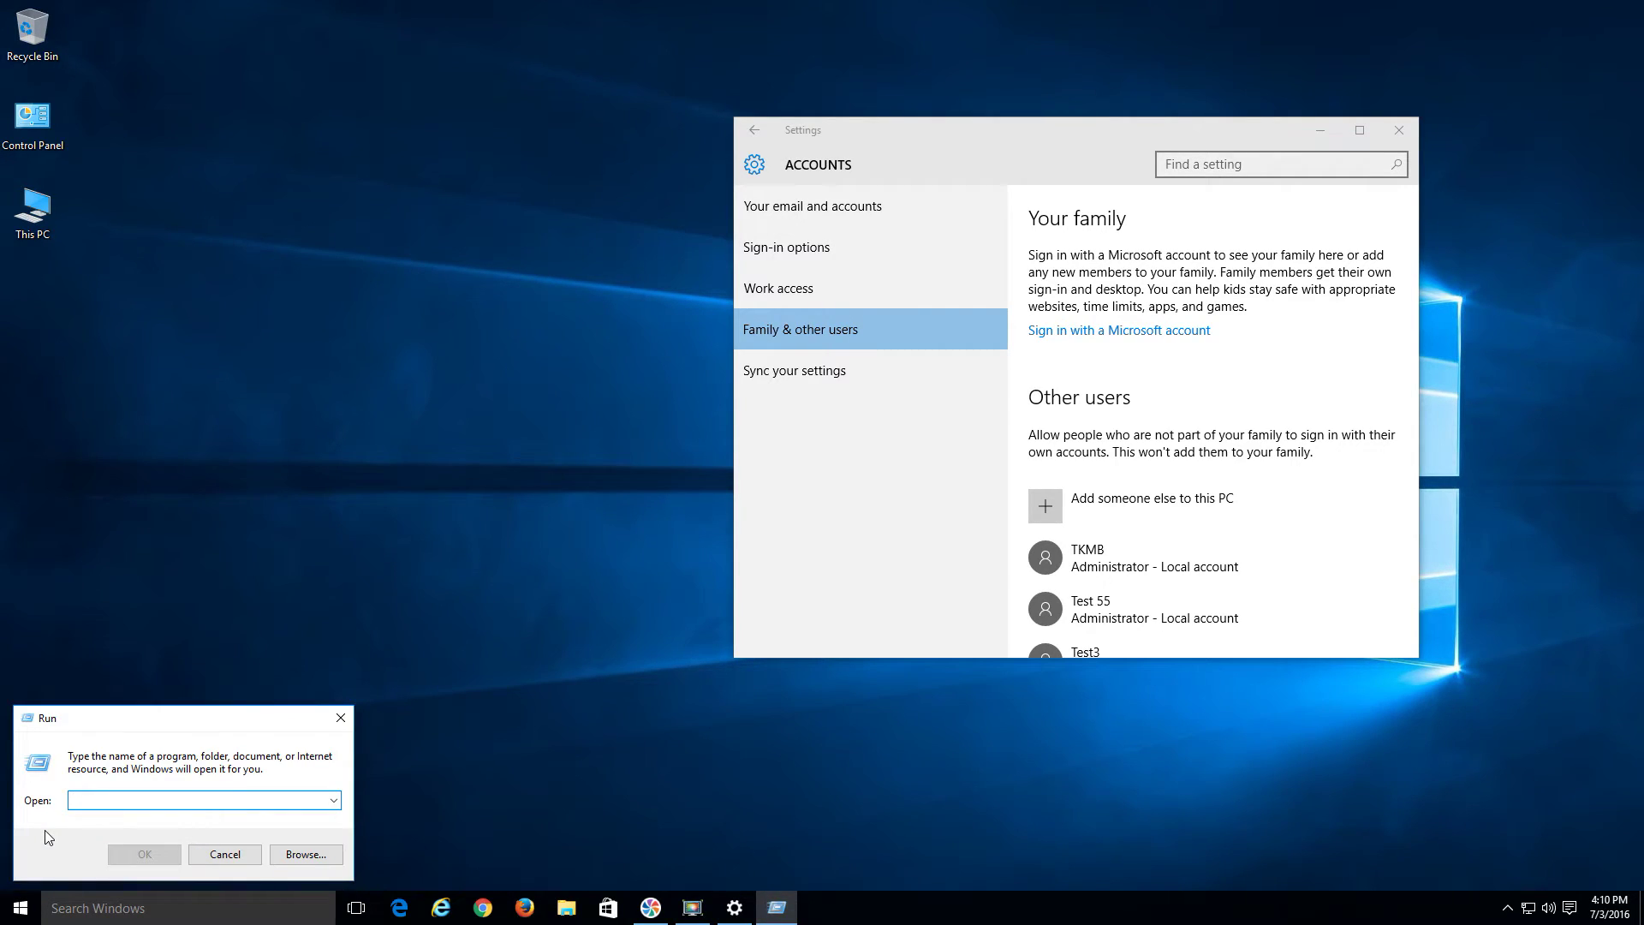
type("netplw")
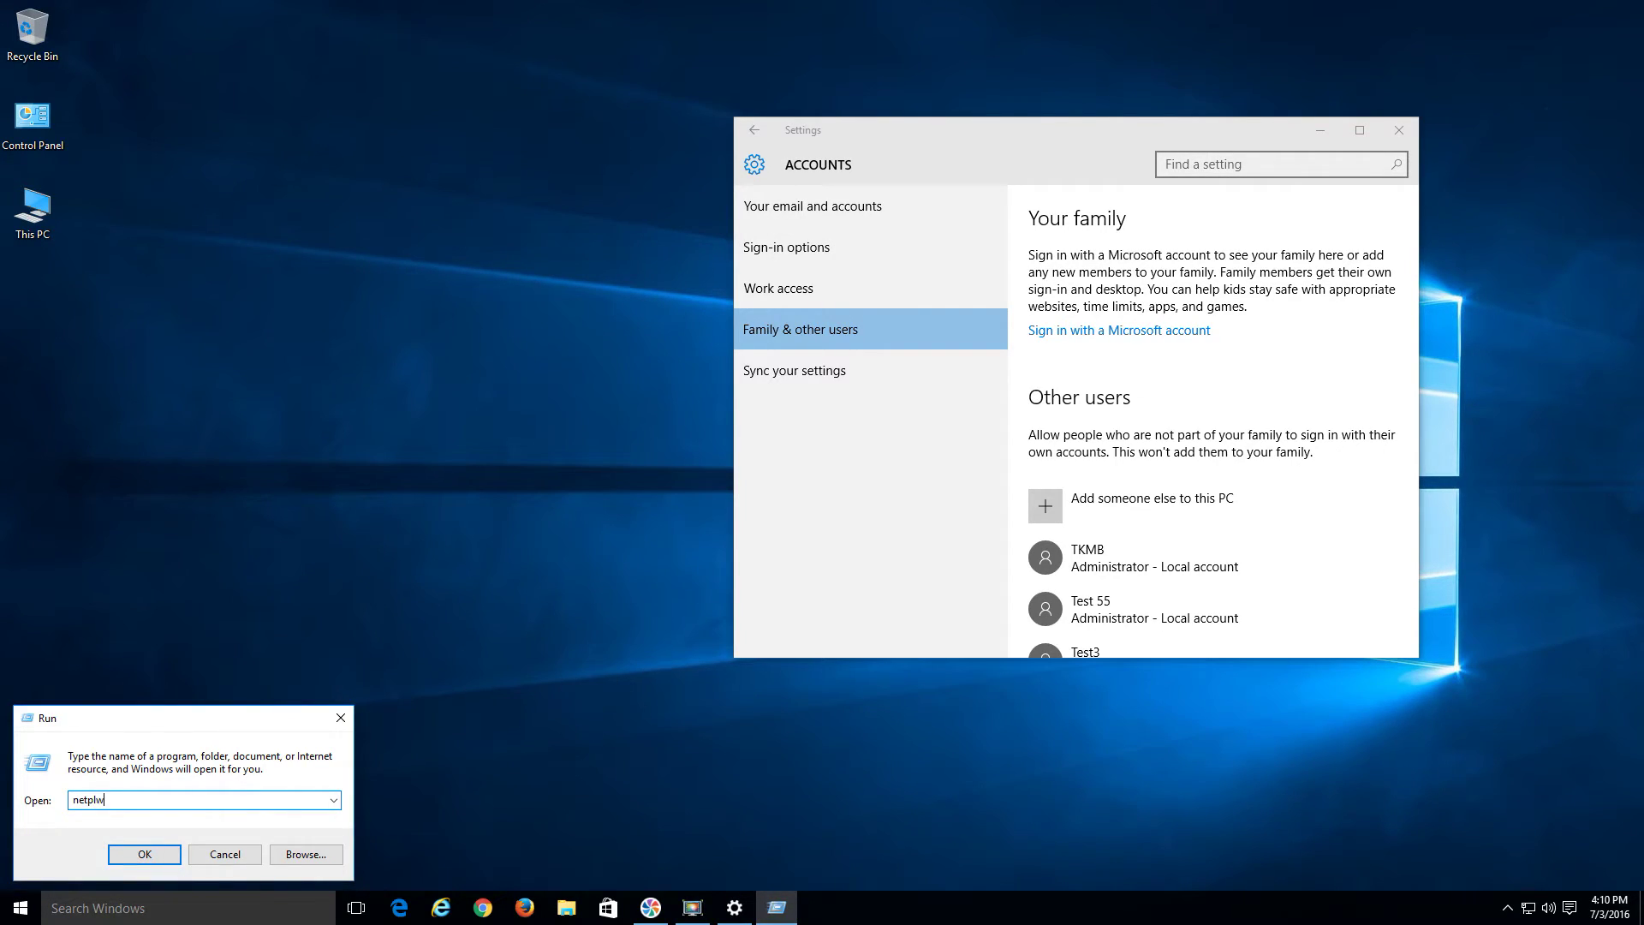
type("iz")
key("Return")
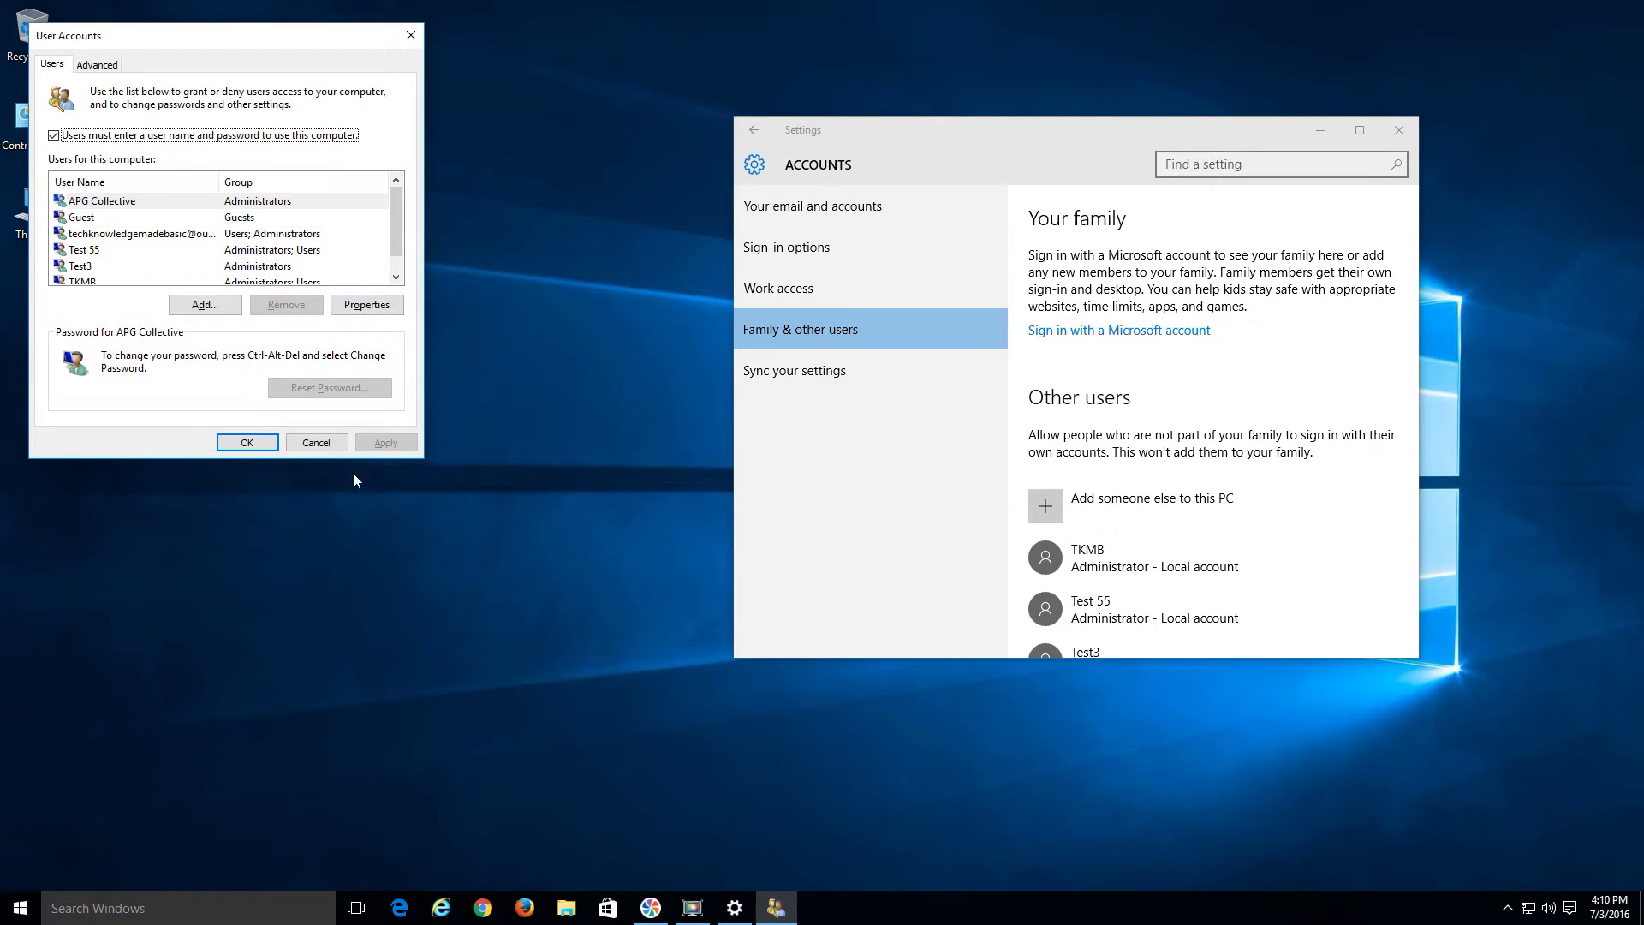
left_click_drag(402, 221, 393, 234)
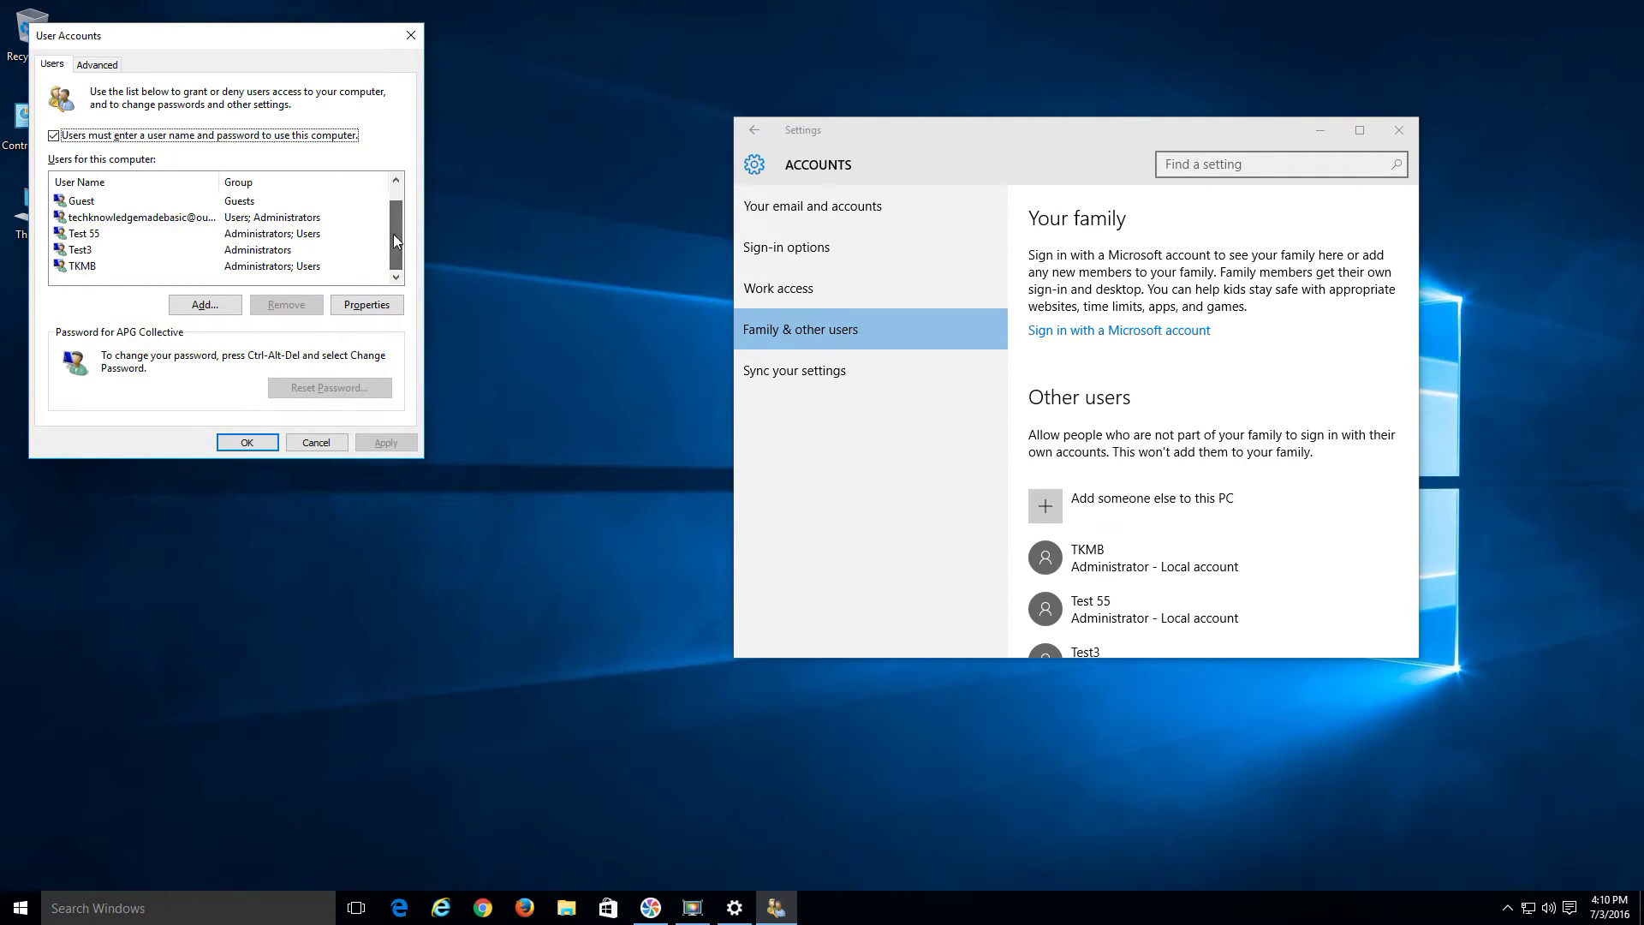
left_click(183, 225)
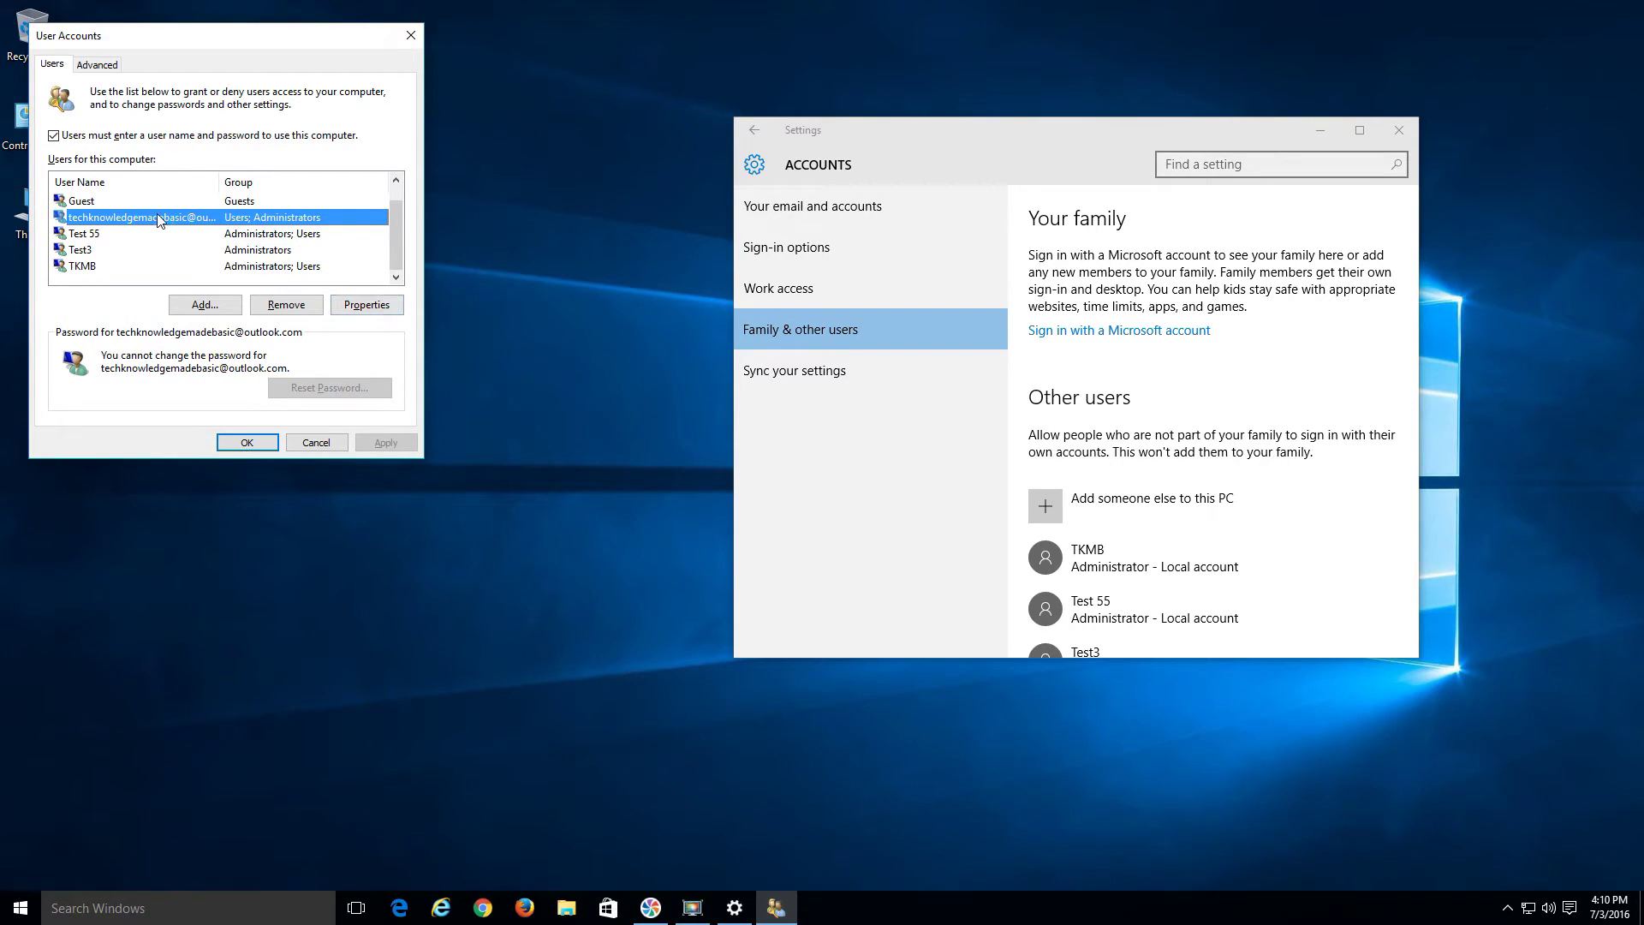
left_click(355, 306)
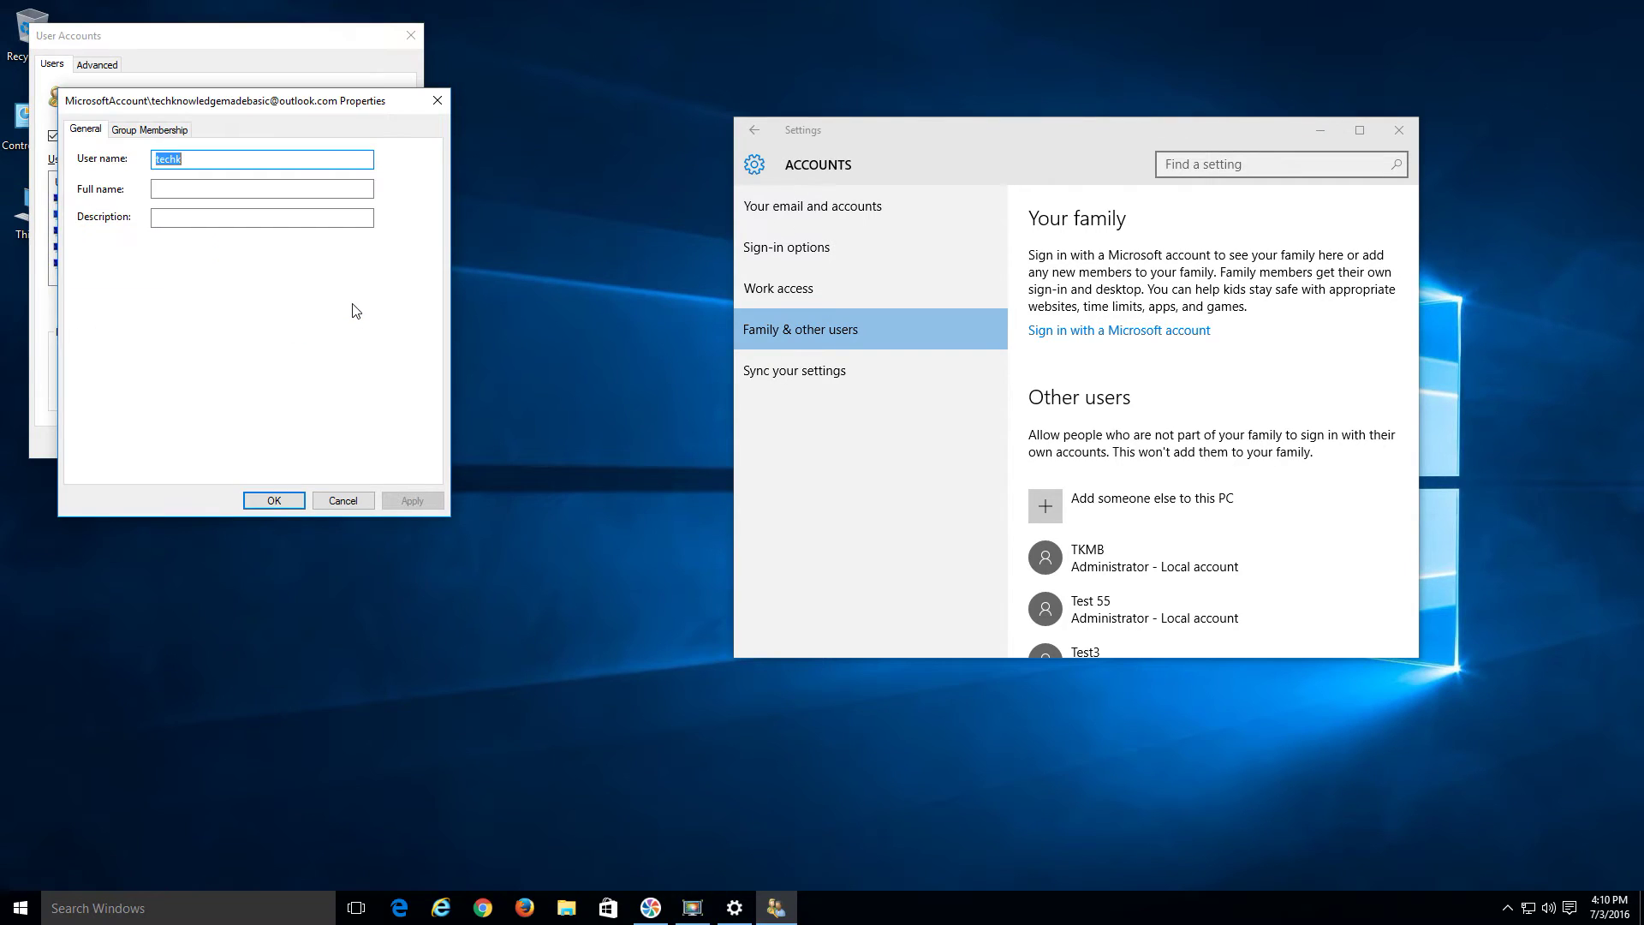
left_click(165, 131)
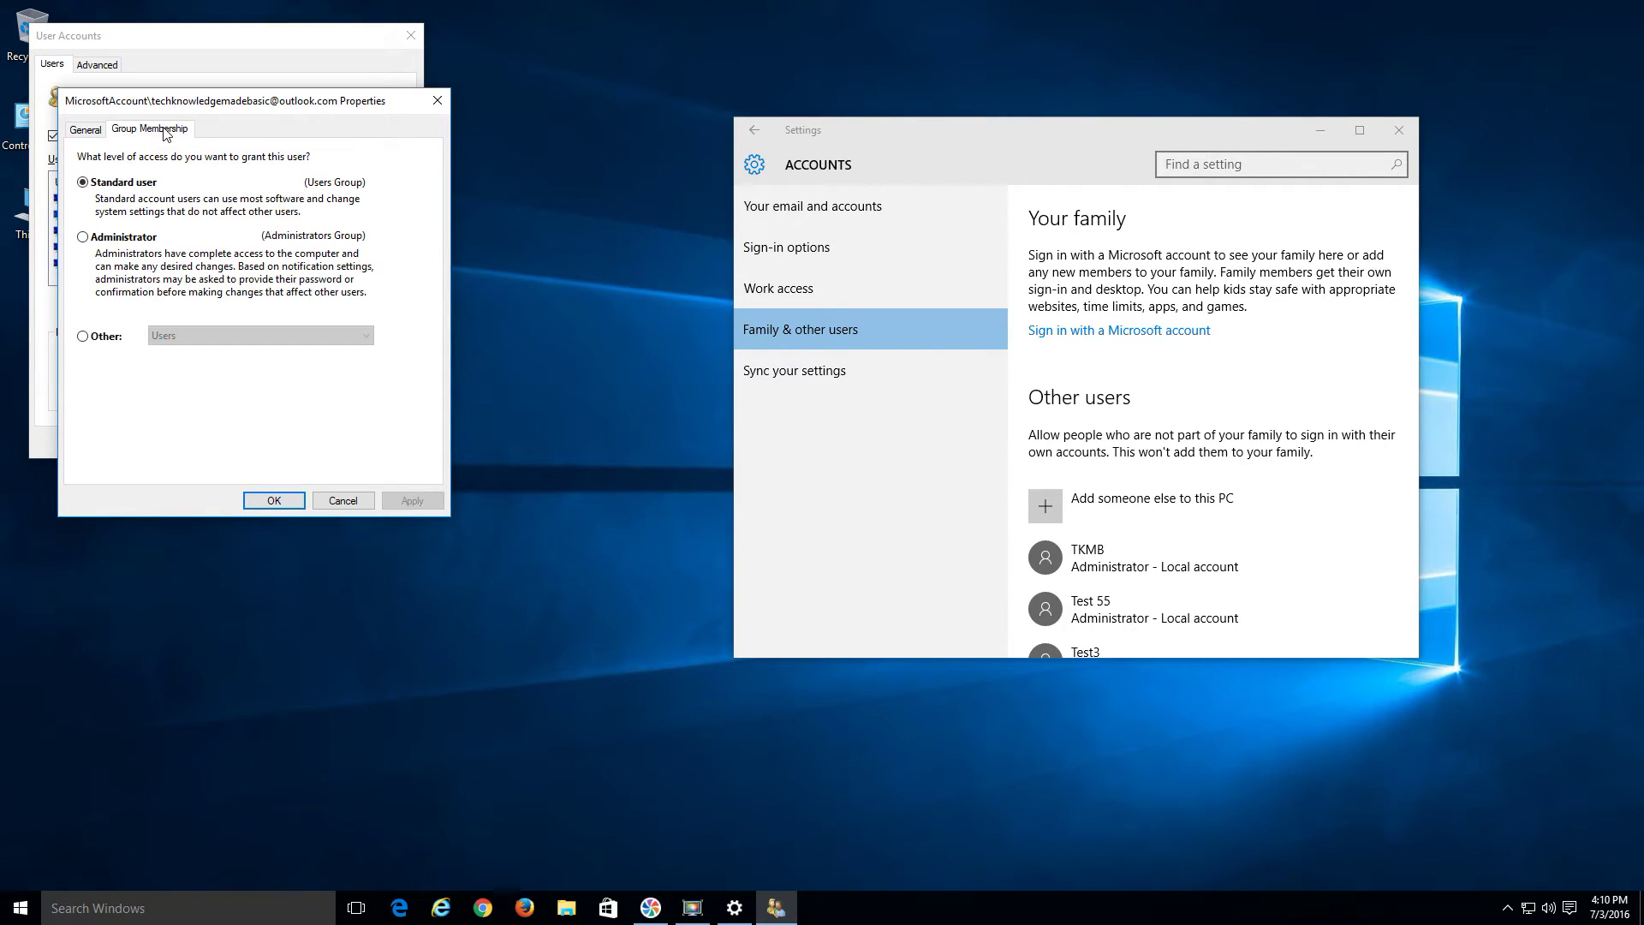
left_click(360, 503)
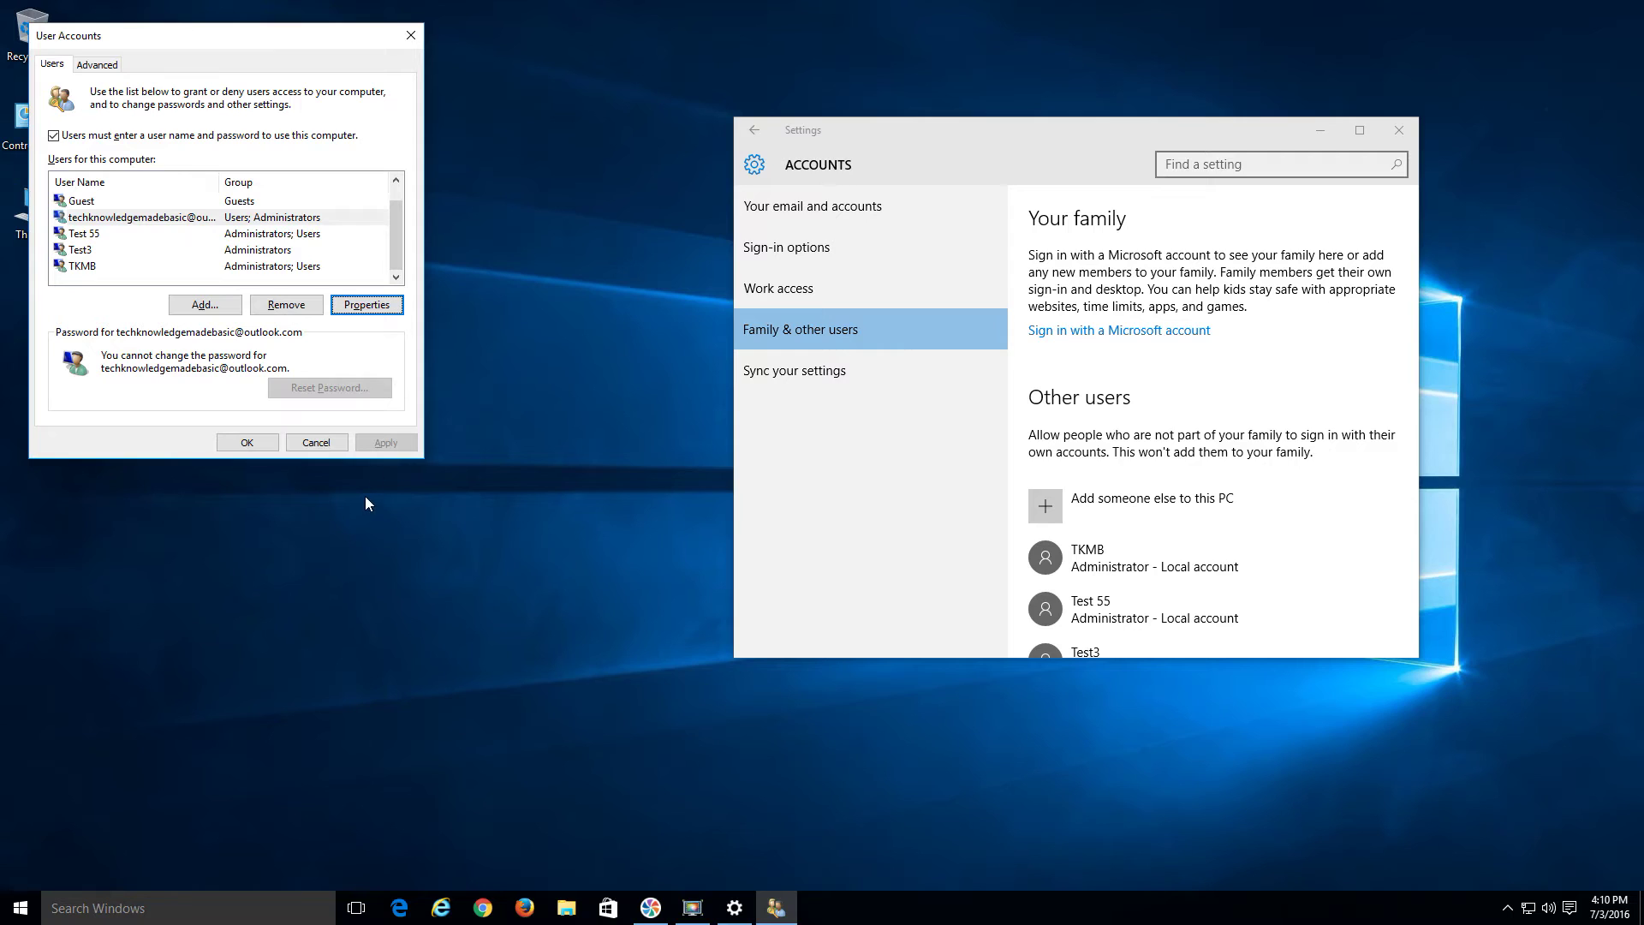
left_click(184, 222)
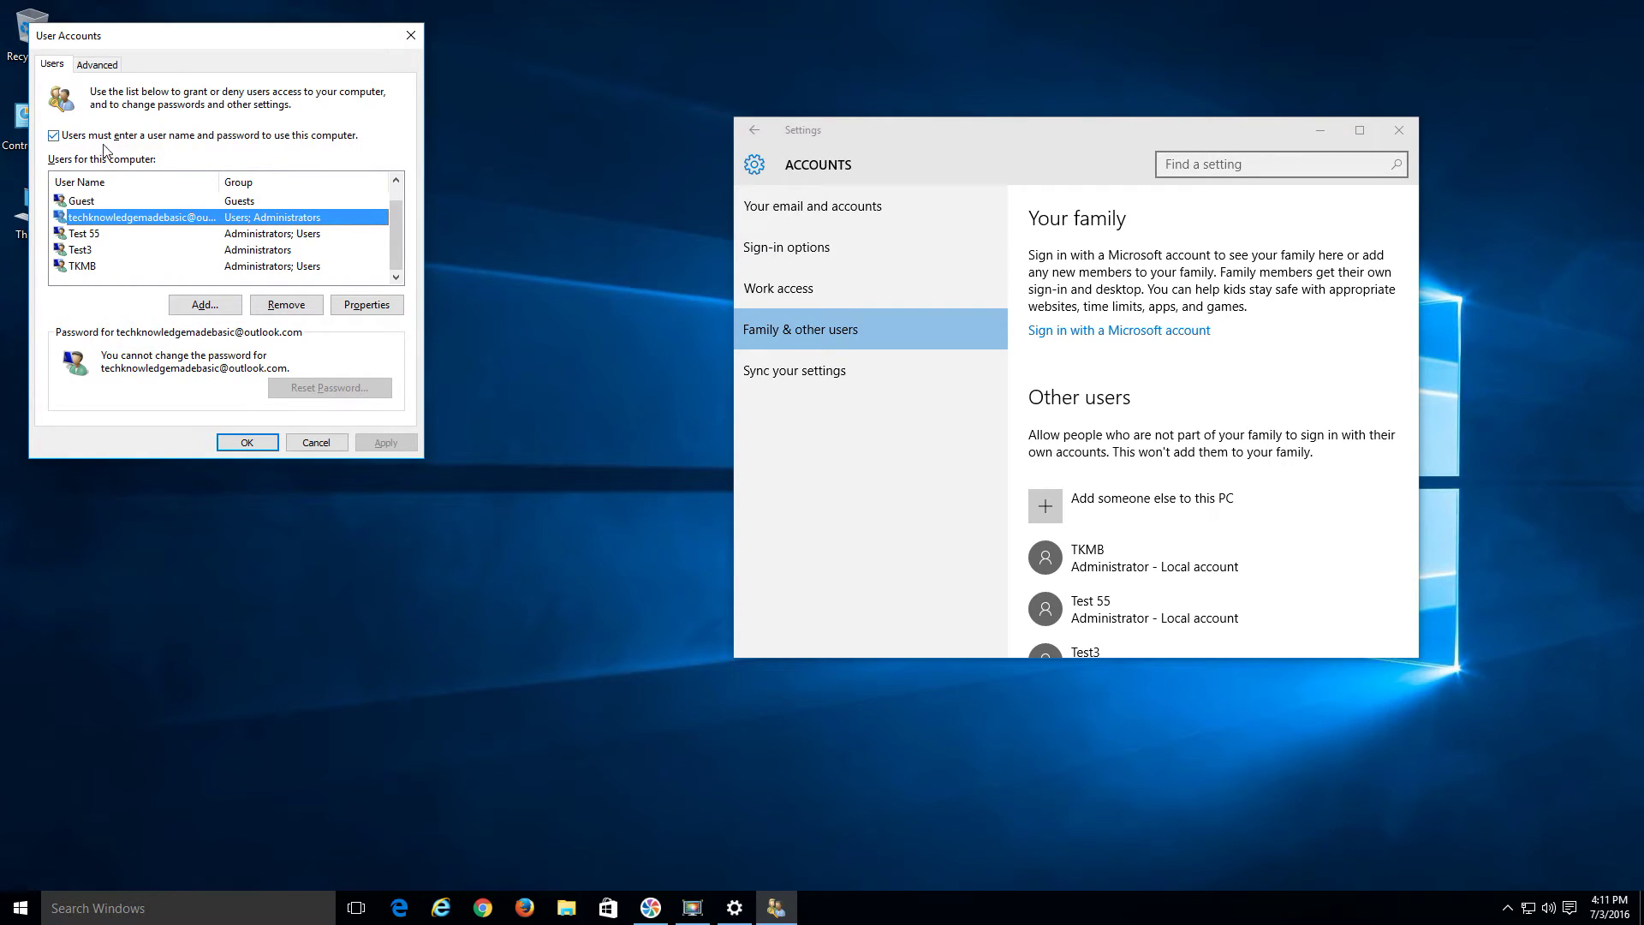
Drop the user name and password requirement and confirm automatic sign-in by entering the account password twice
left_click(55, 136)
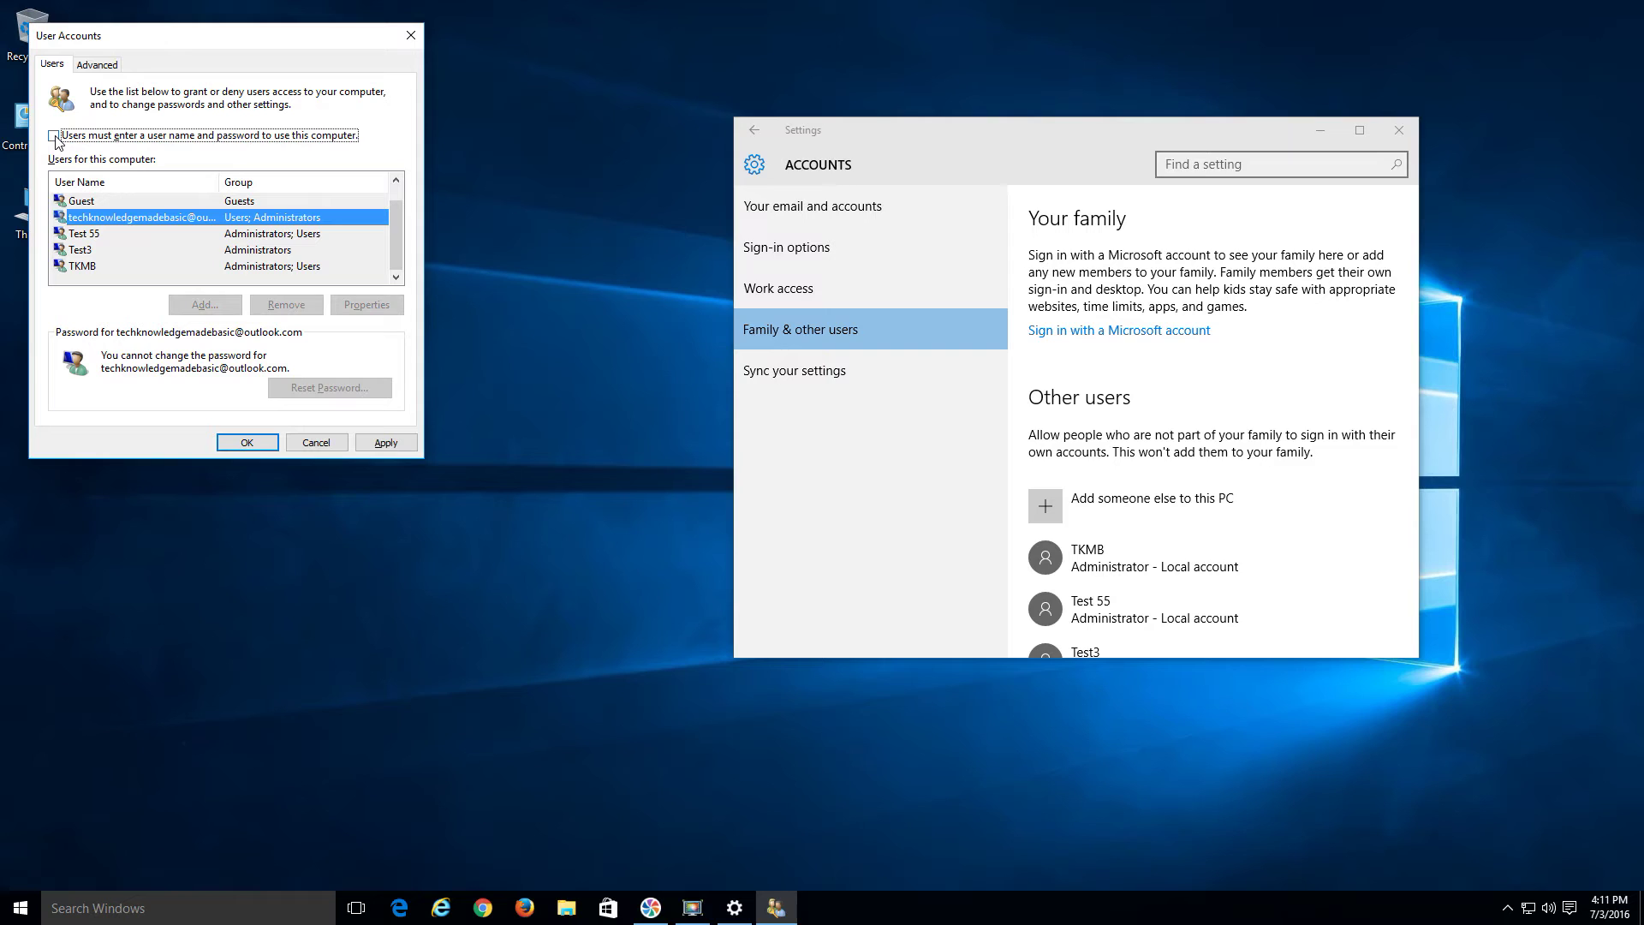
left_click(382, 444)
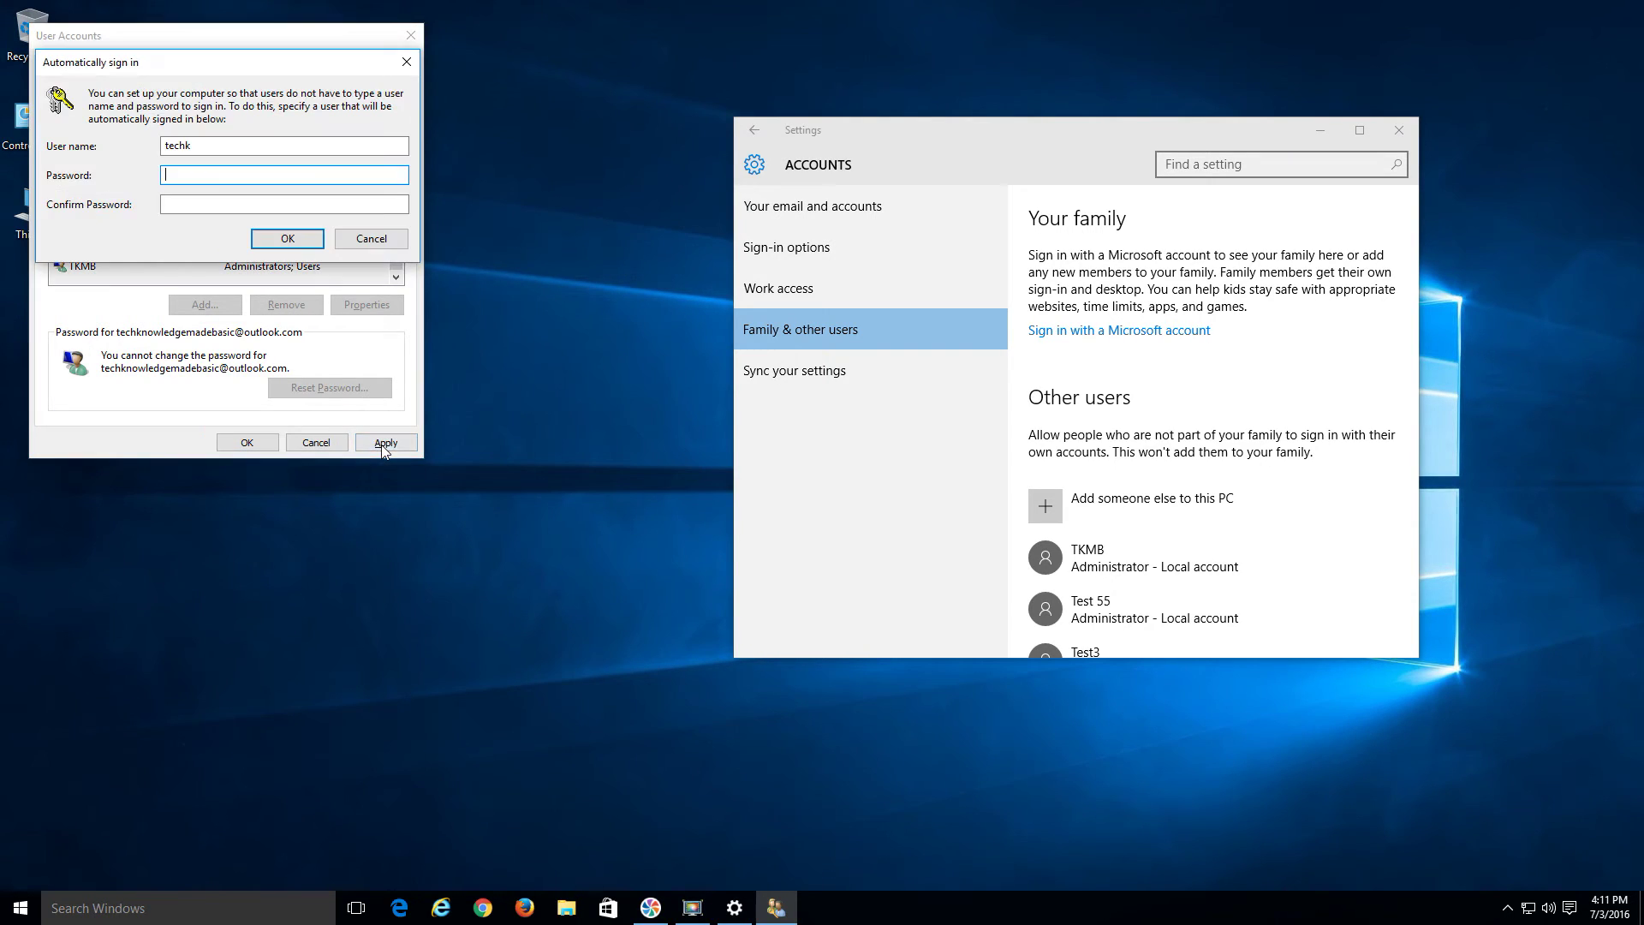
left_click_drag(286, 53, 669, 134)
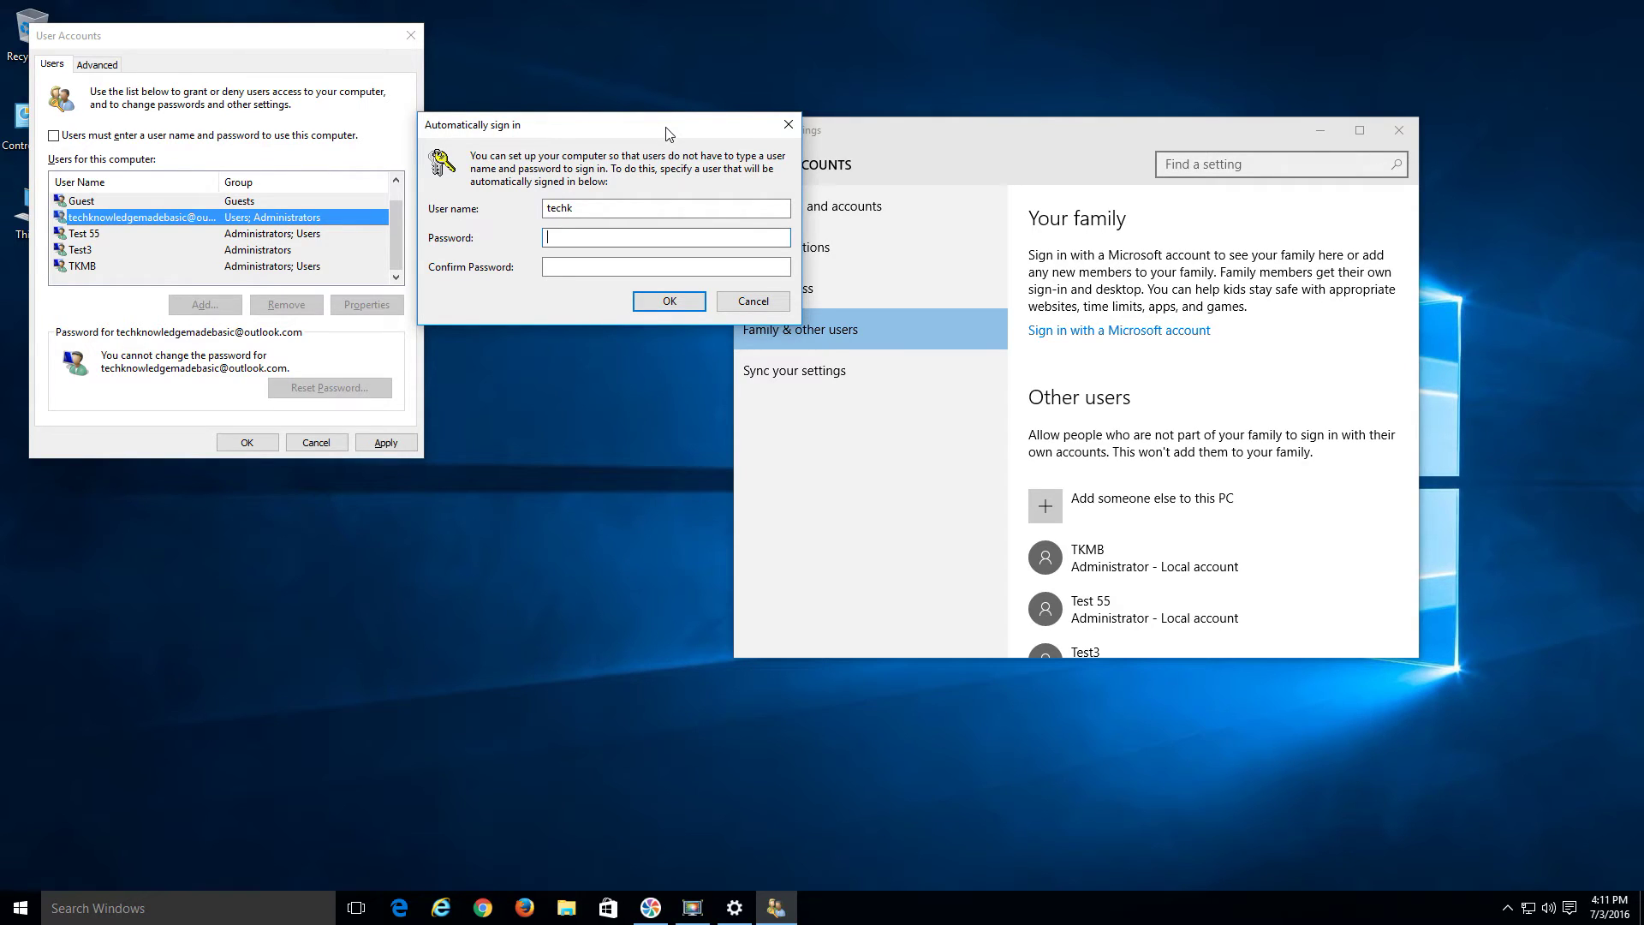
type("**********************")
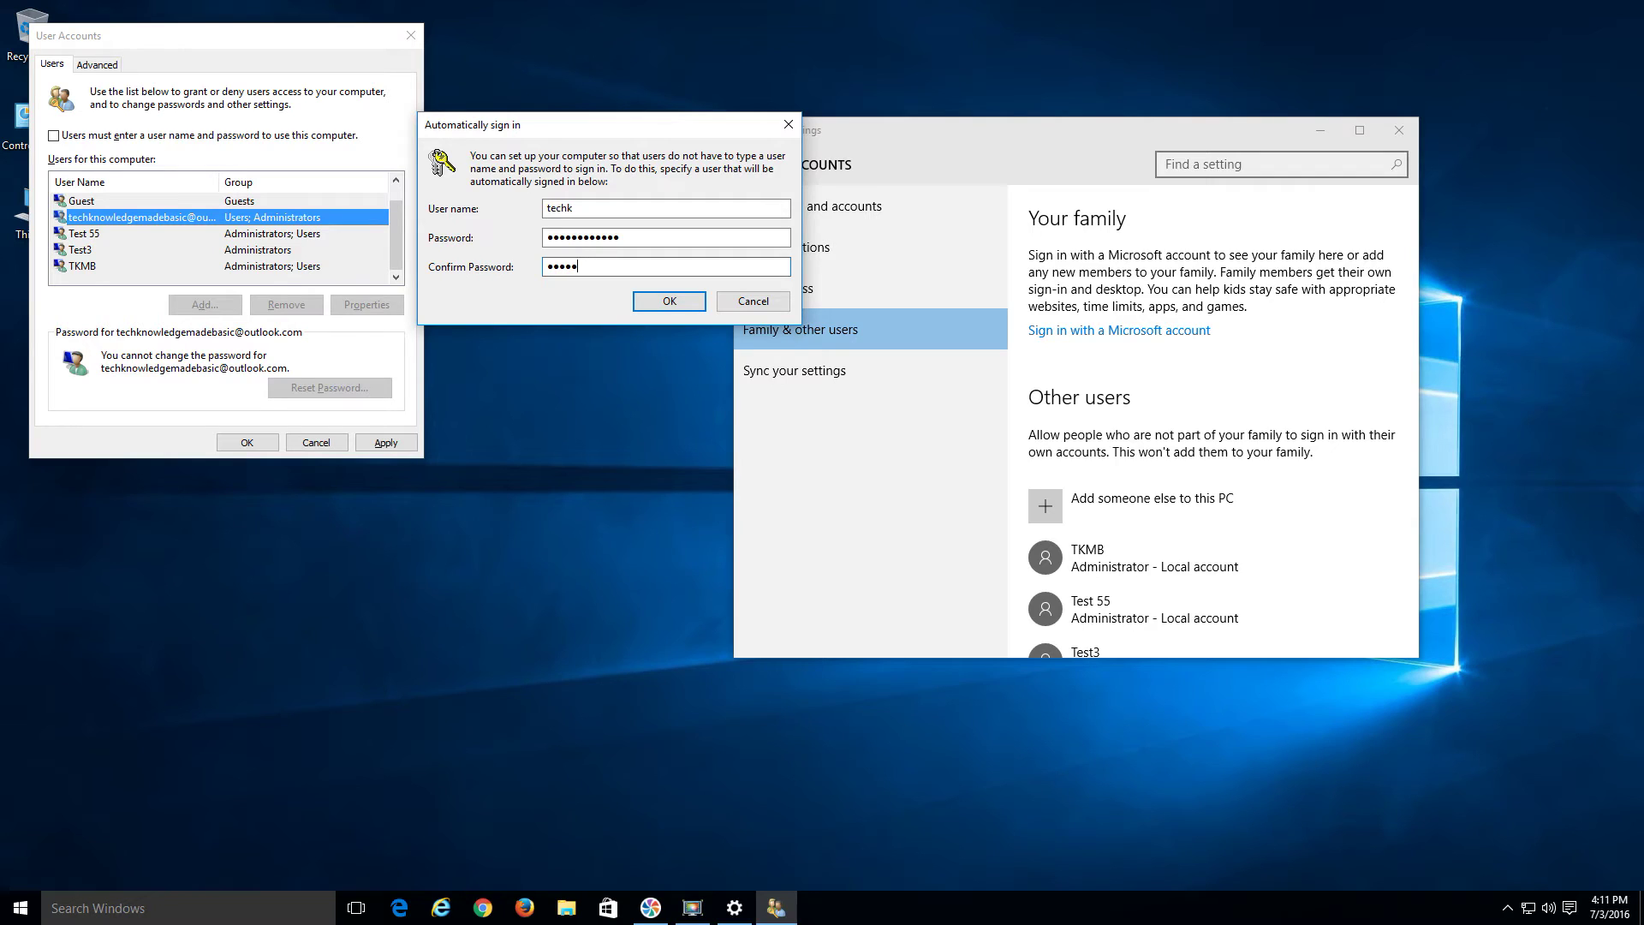
type("*")
left_click(678, 300)
left_click(265, 446)
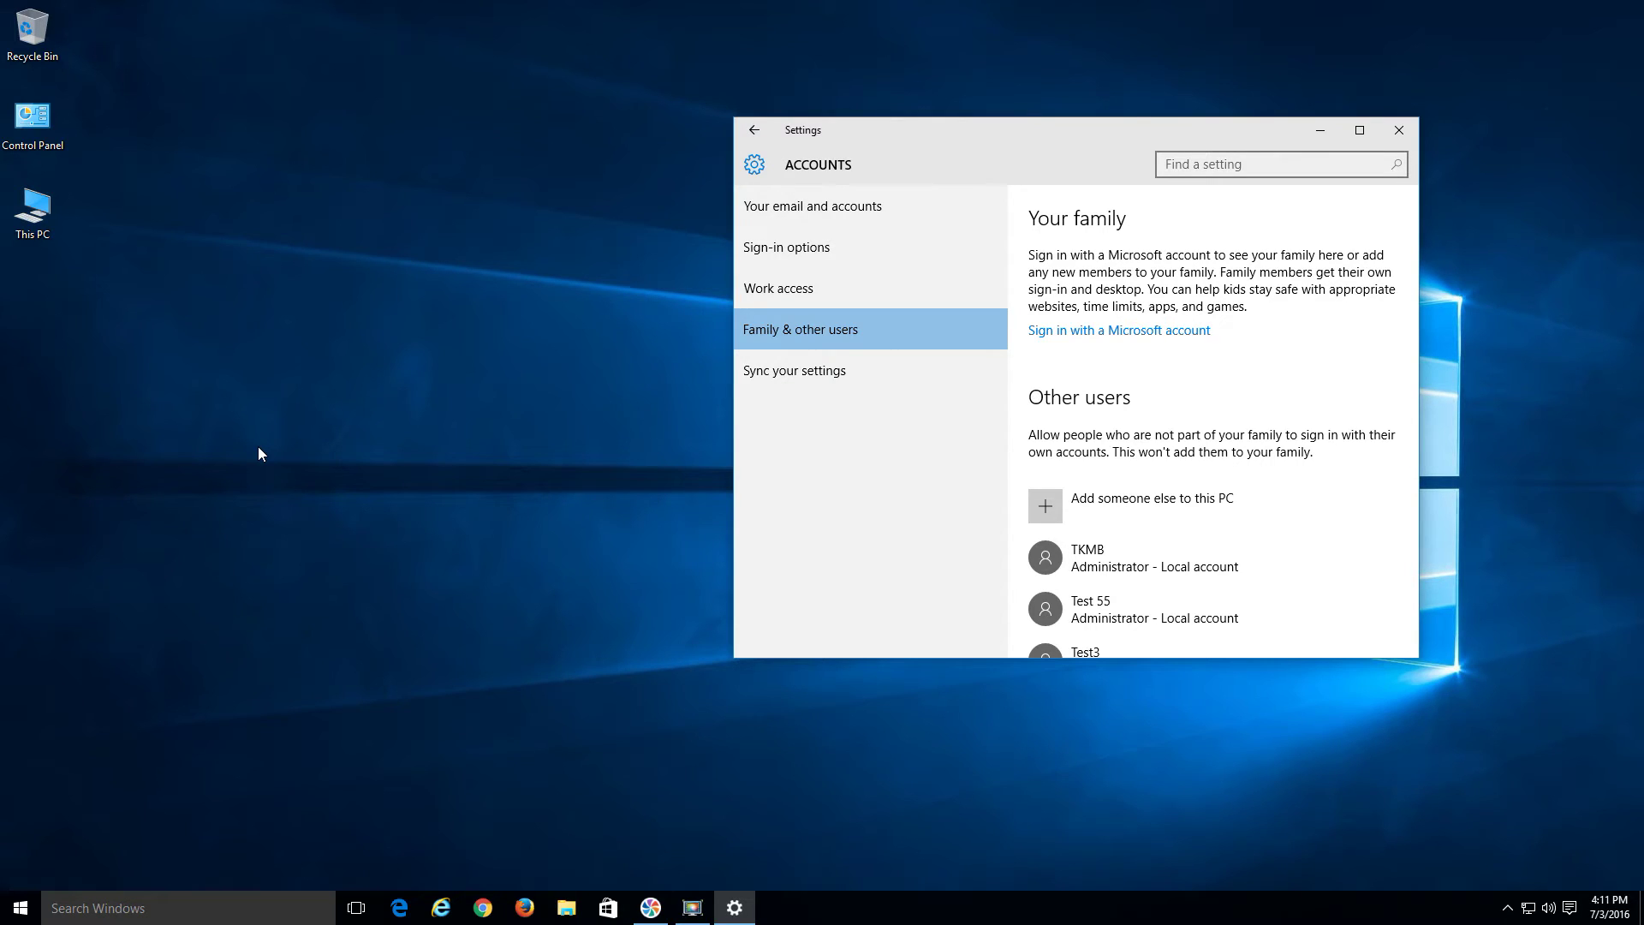
left_click(20, 907)
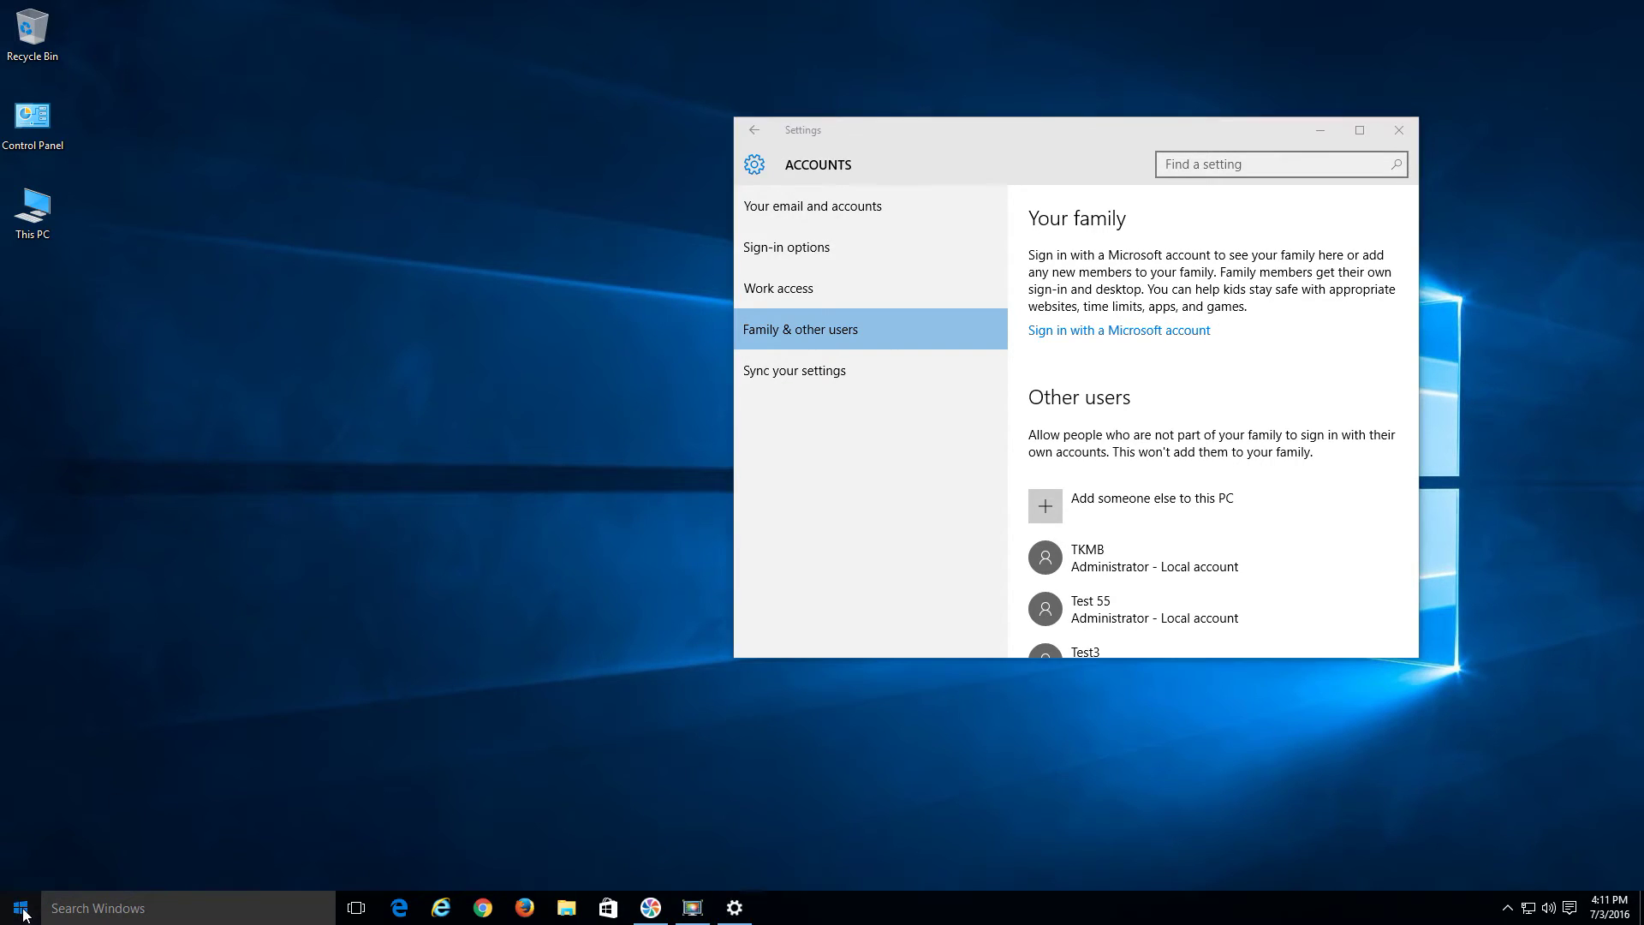
left_click(59, 814)
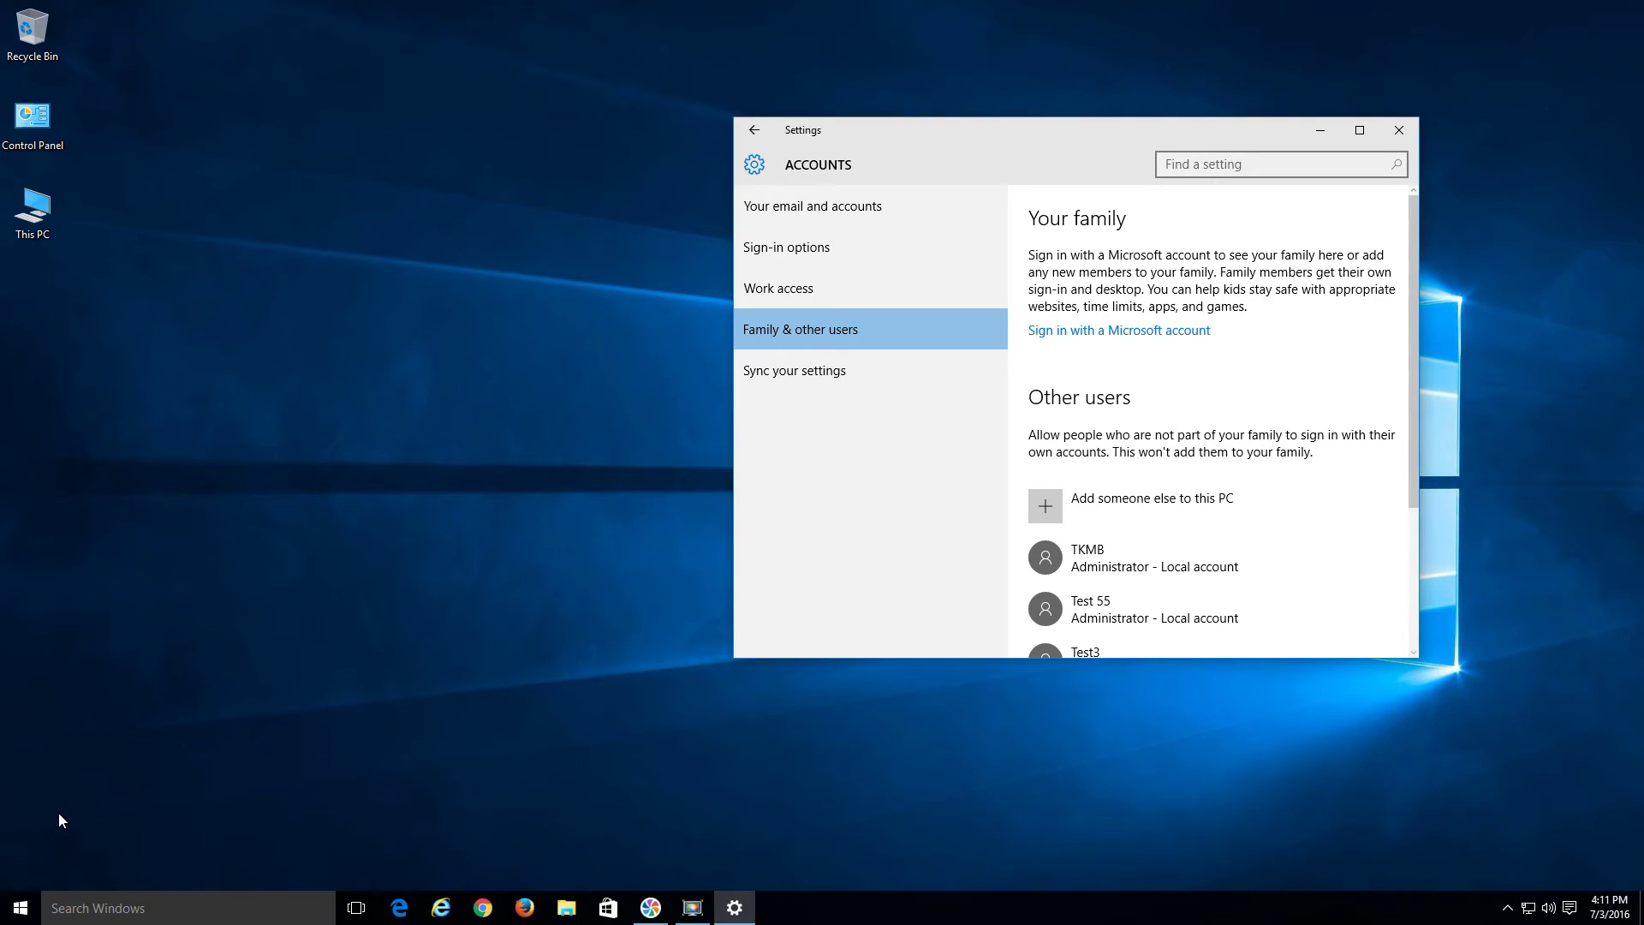
left_click(21, 907)
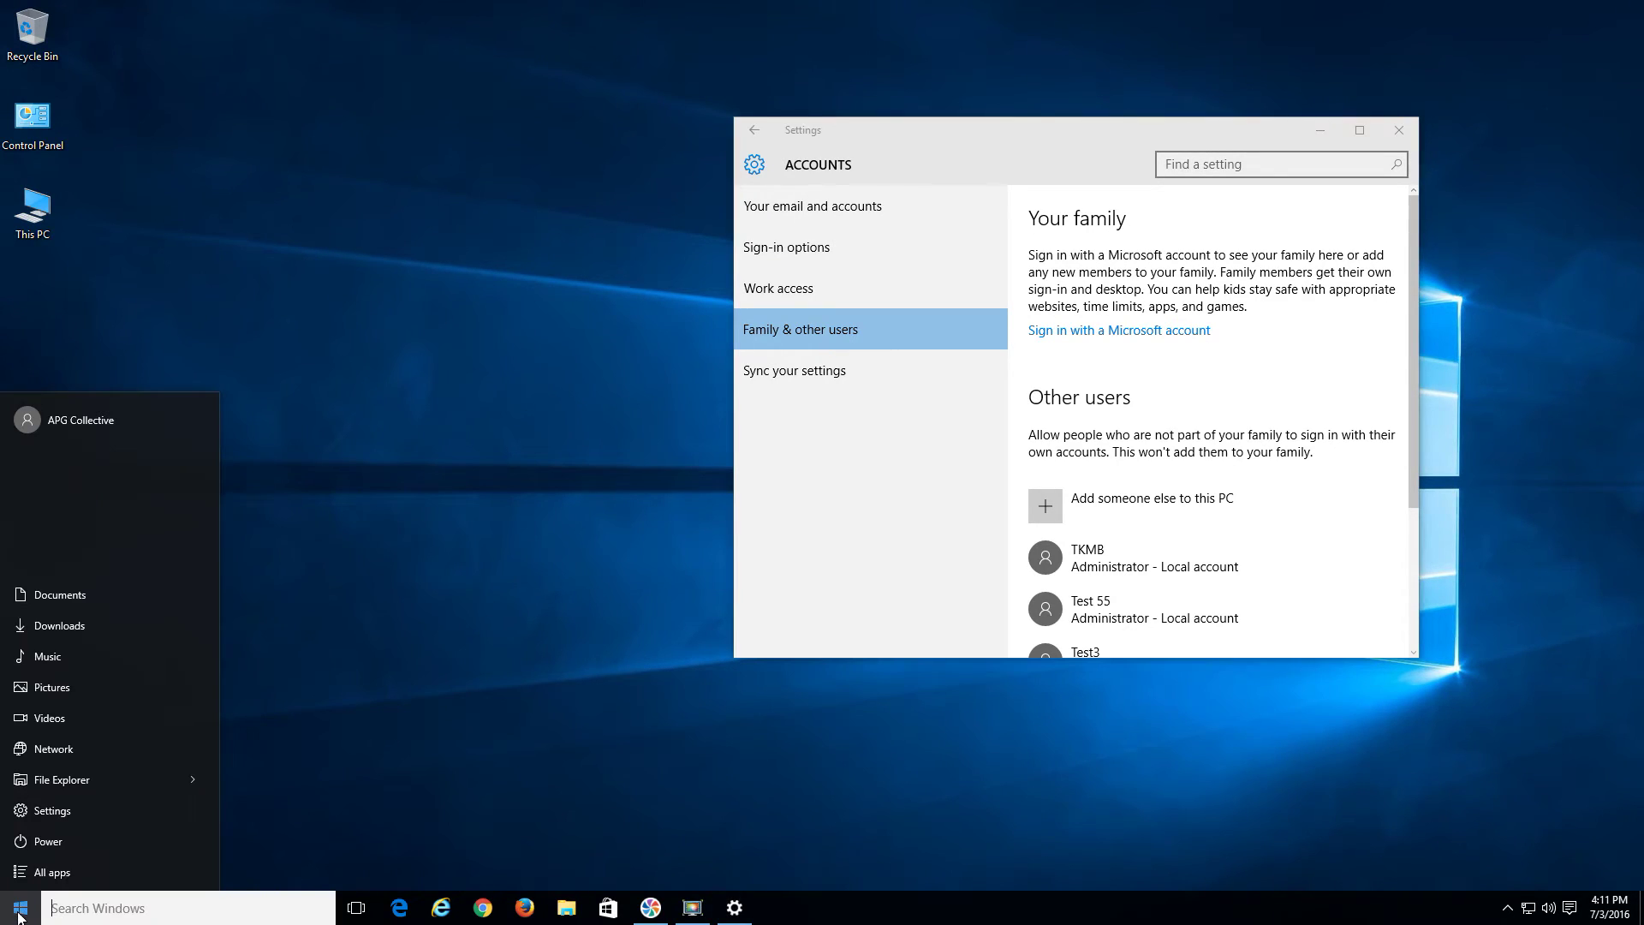
left_click(34, 843)
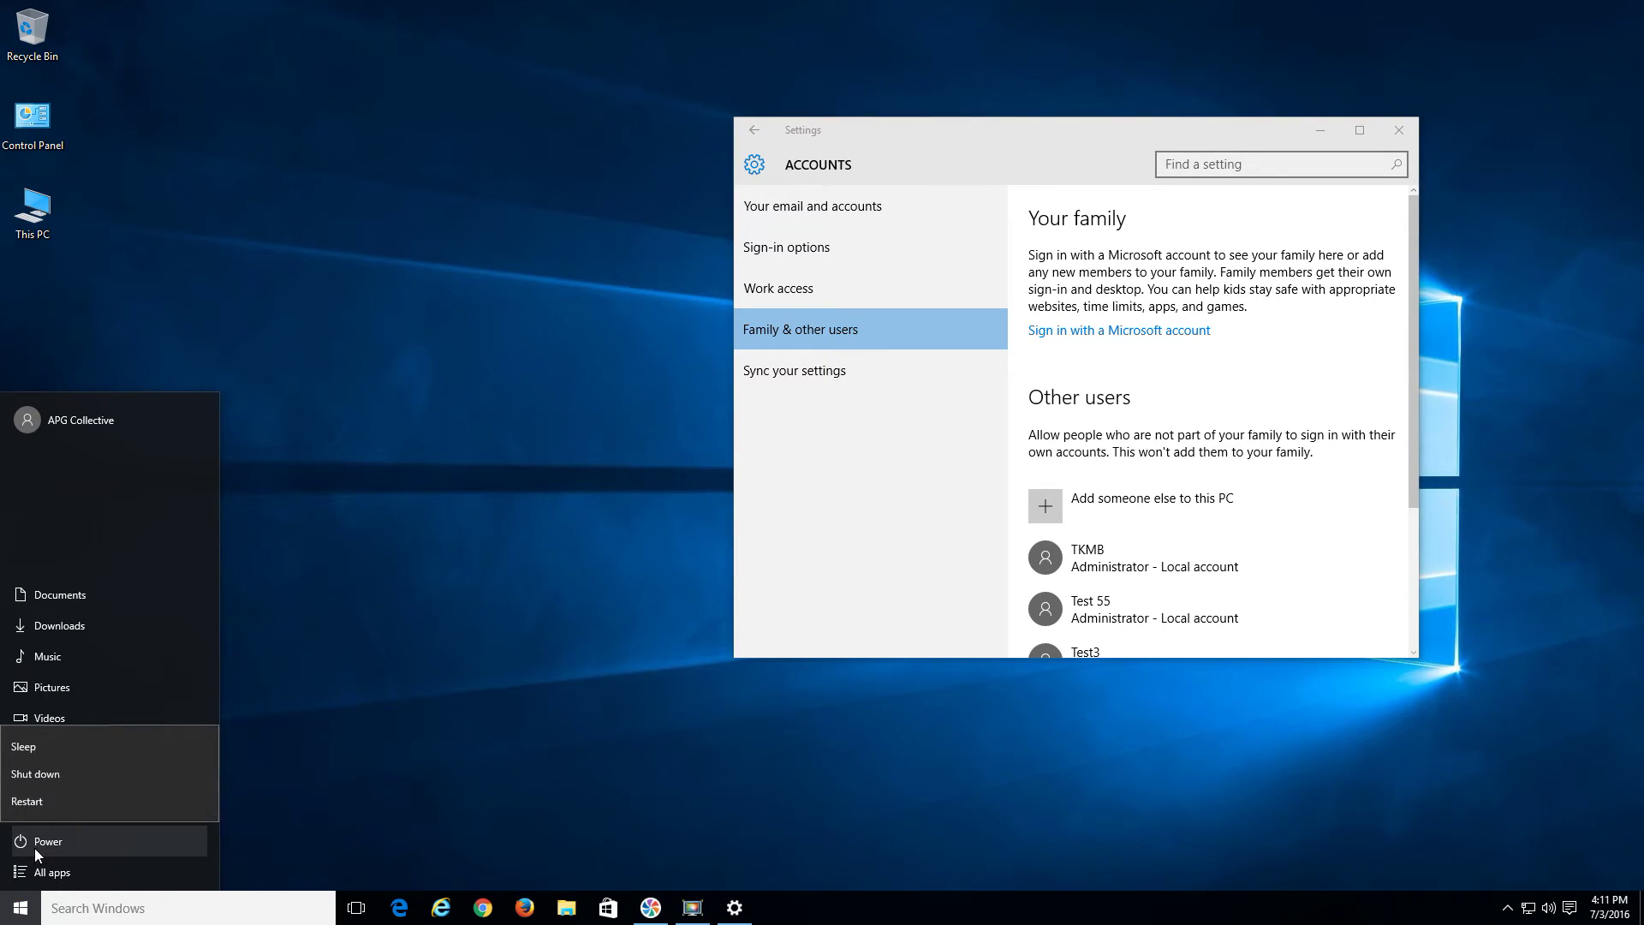
left_click(382, 775)
right_click(12, 915)
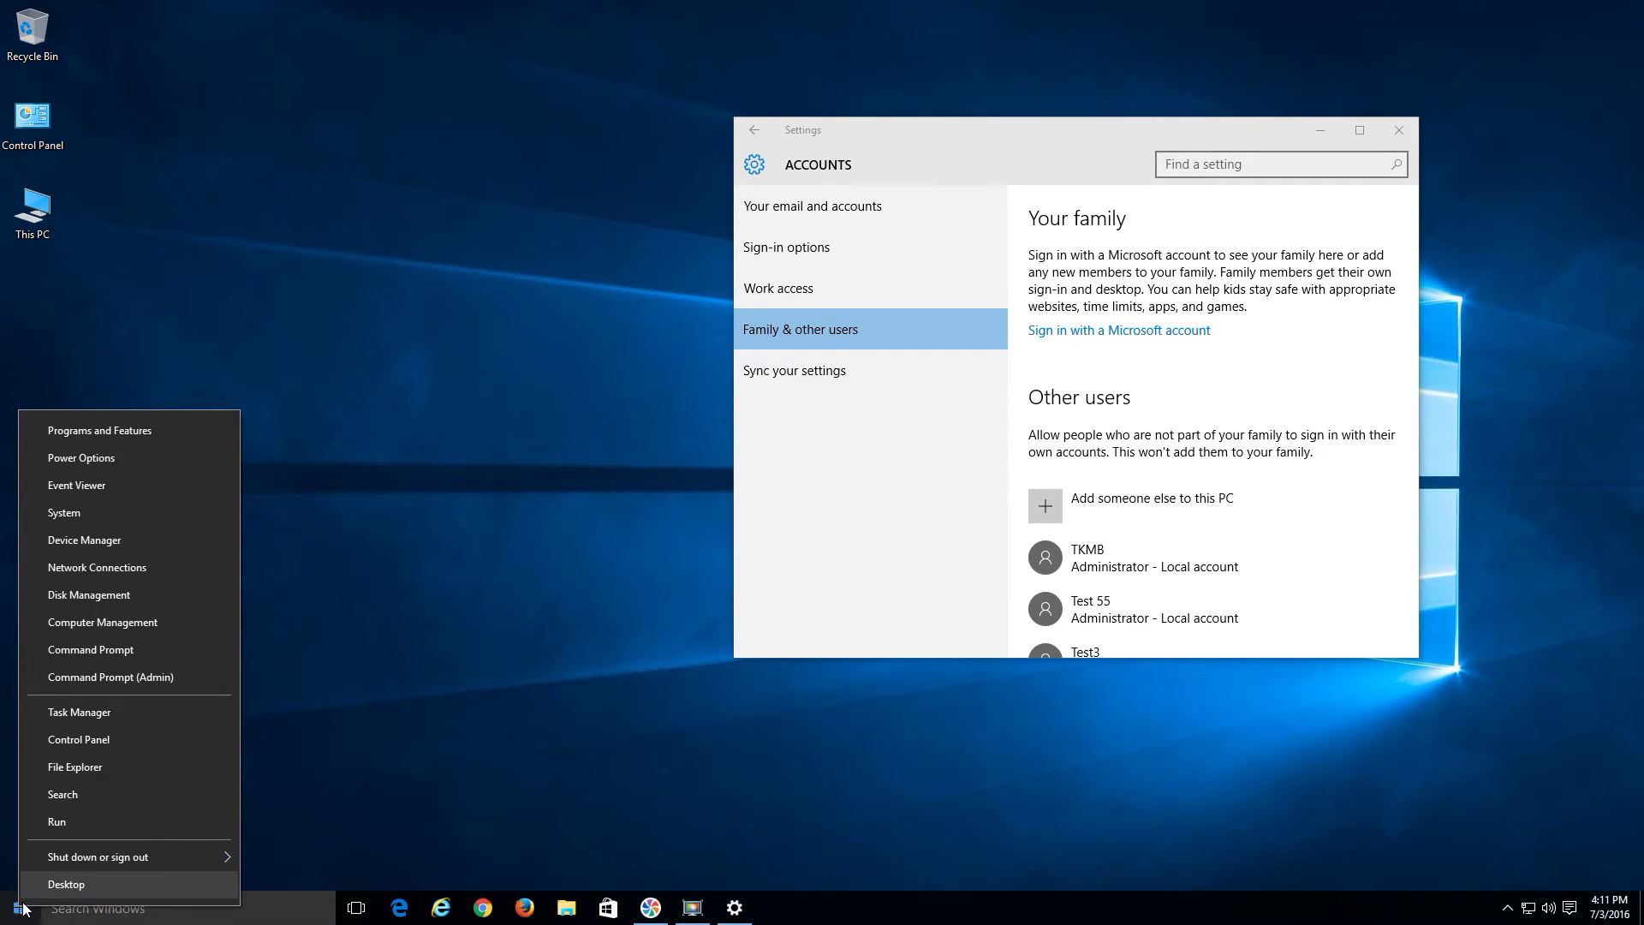
mouse_move(72, 863)
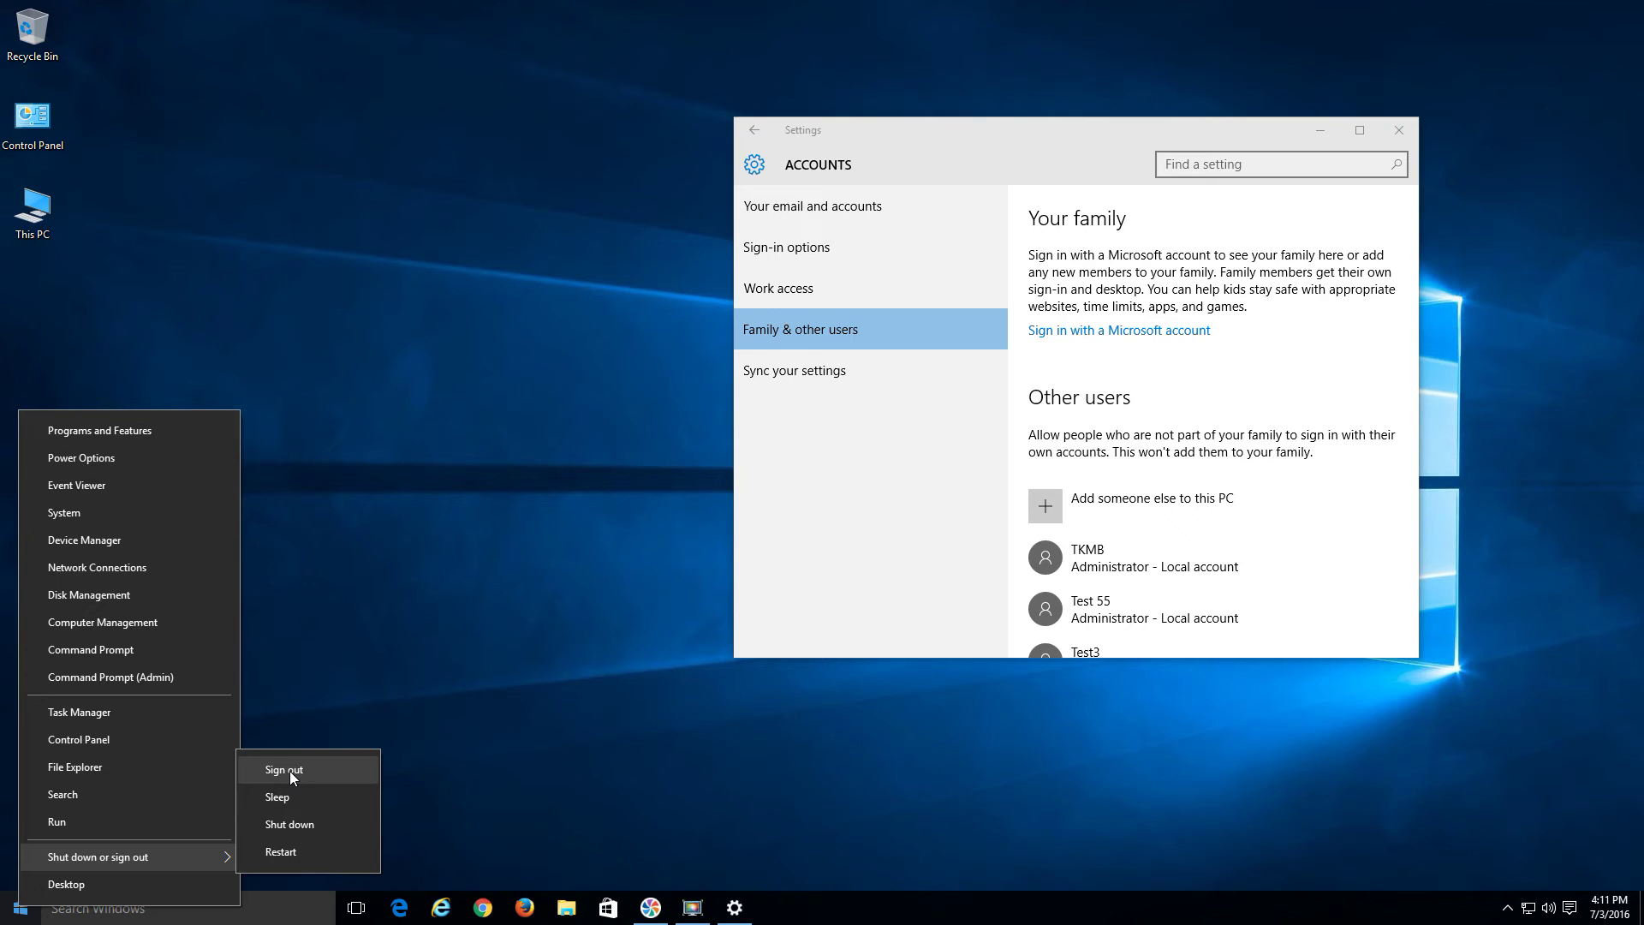
left_click(404, 628)
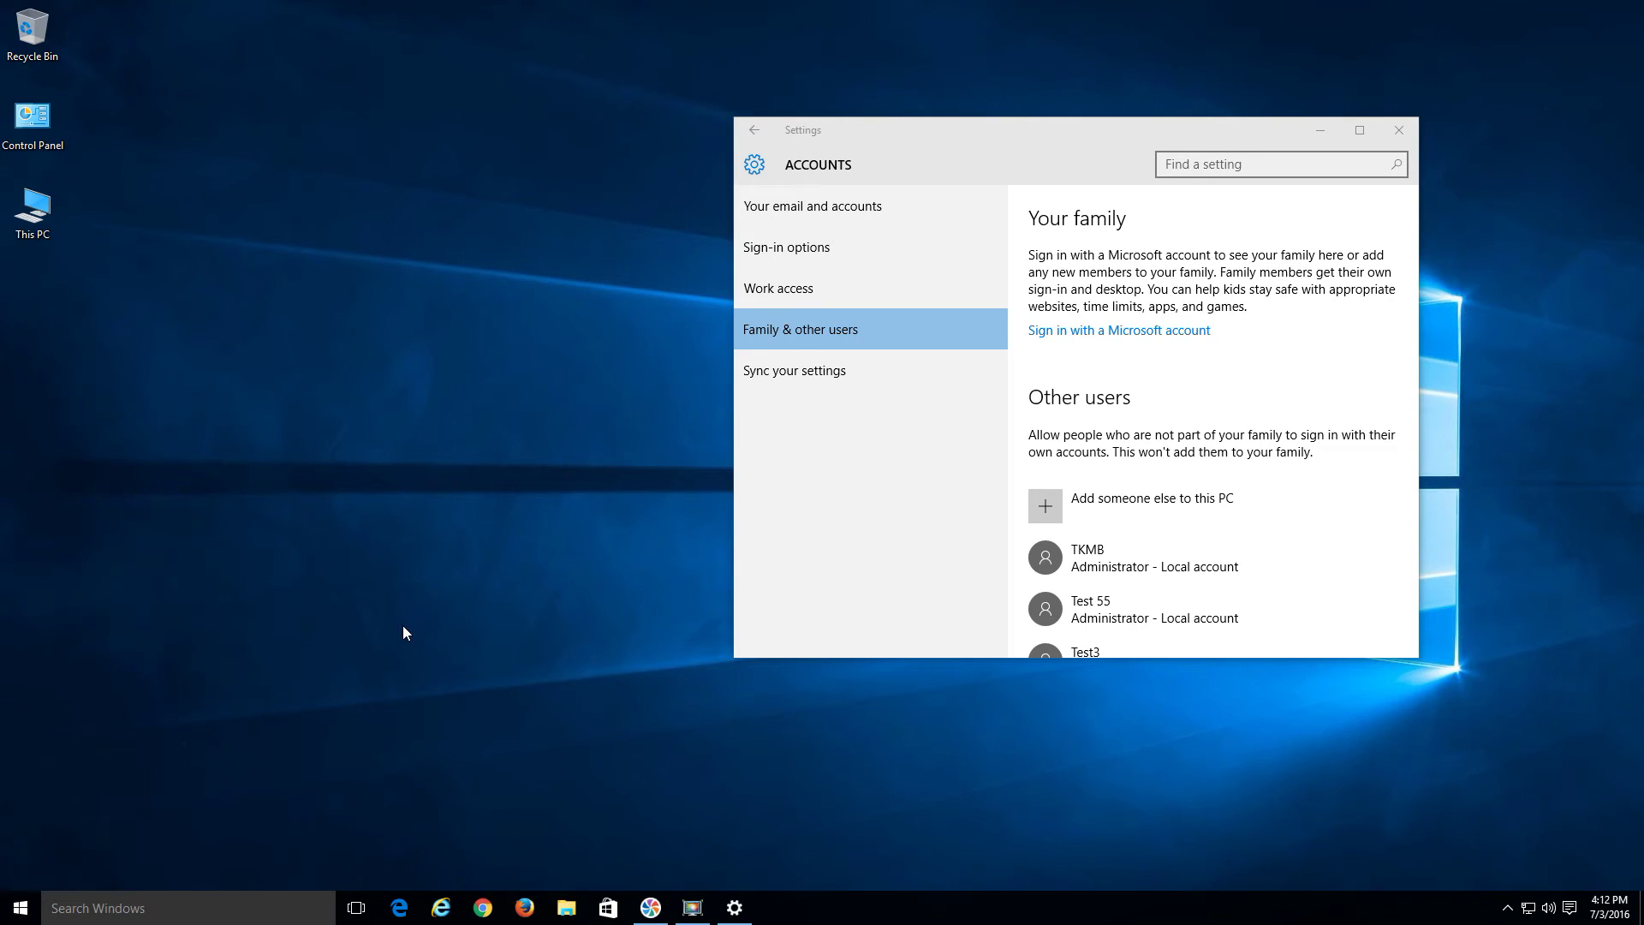
Launch Store from the Start menu's alphabetical All apps list, under the S section
left_click(20, 910)
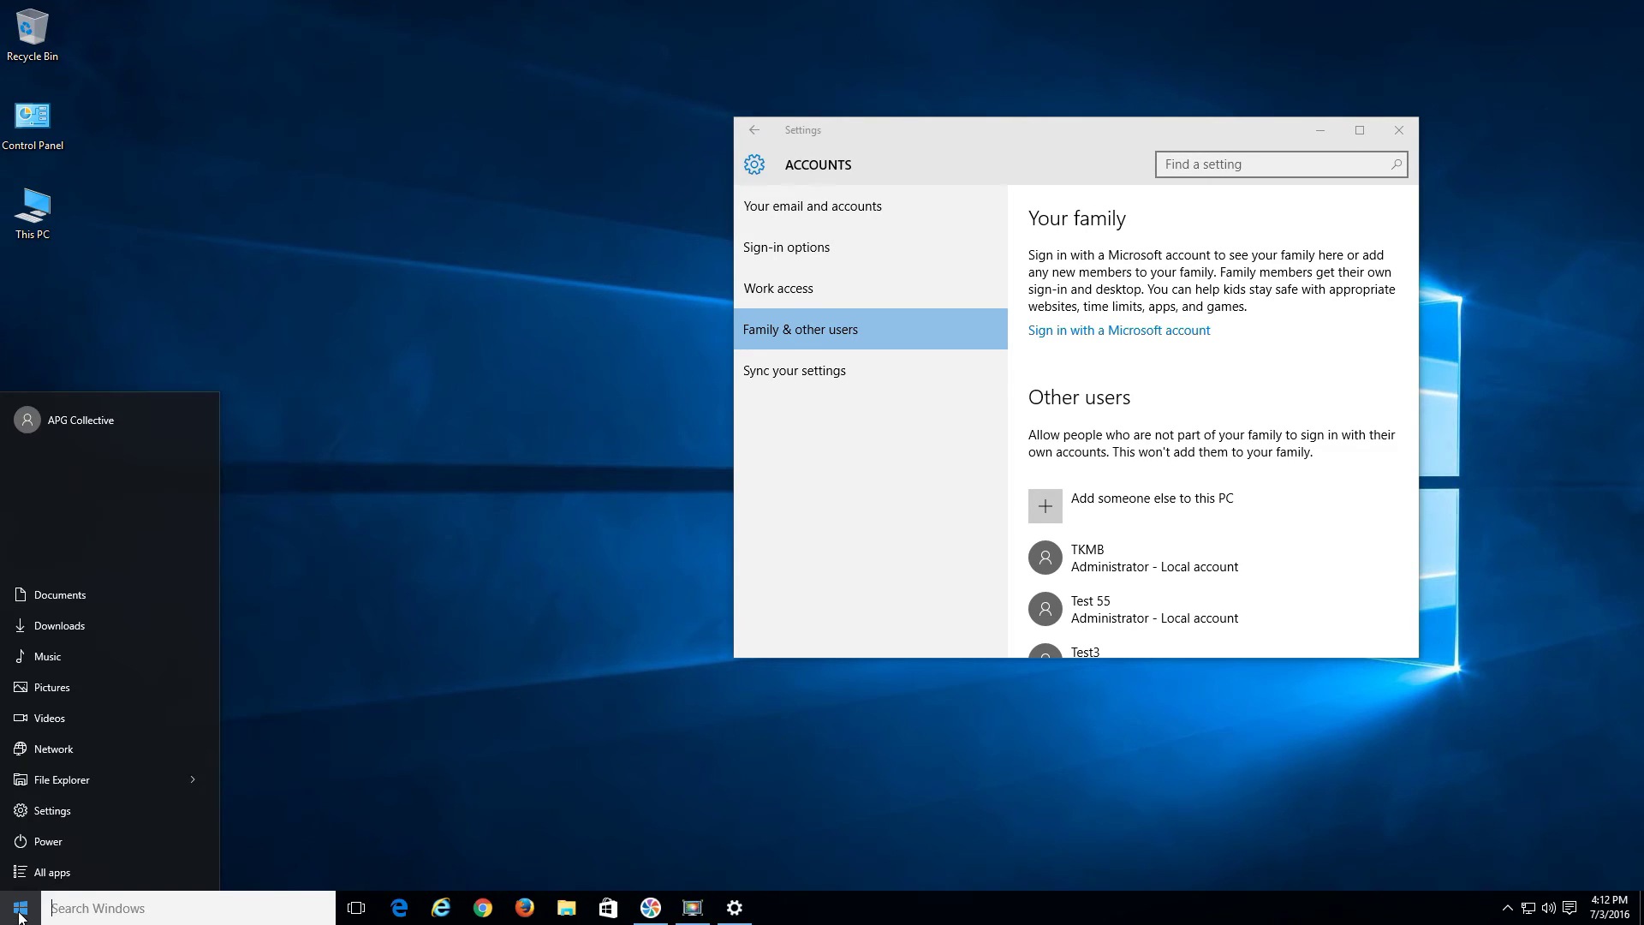
left_click(41, 871)
scroll(198, 533, "down", 3)
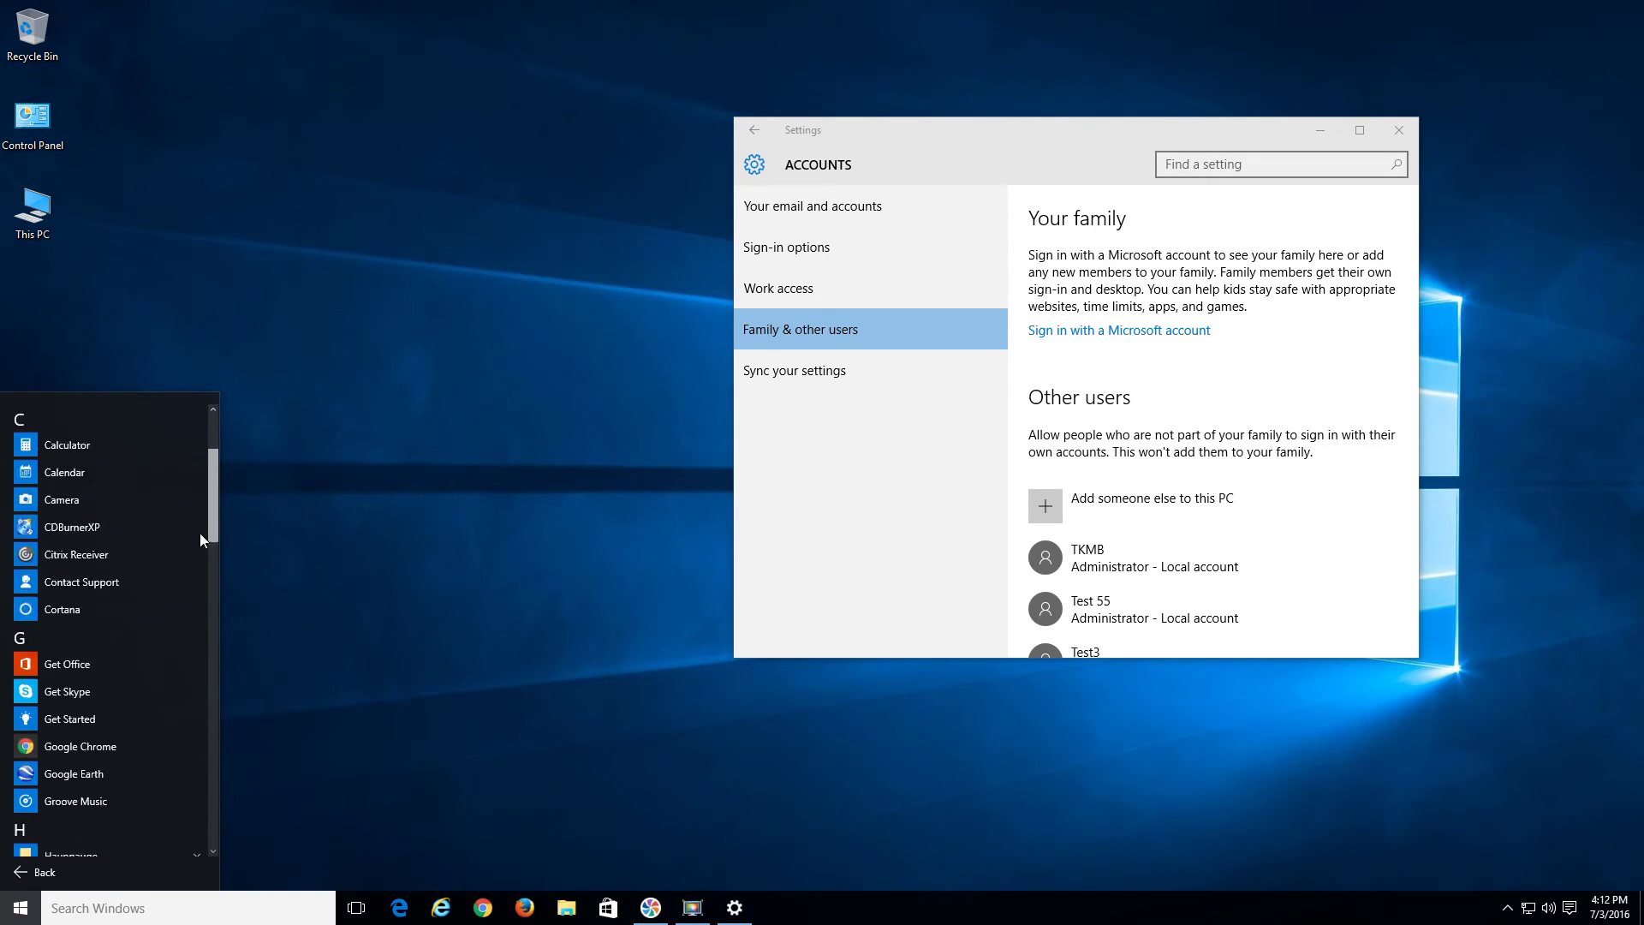
scroll(199, 538, "down", 10)
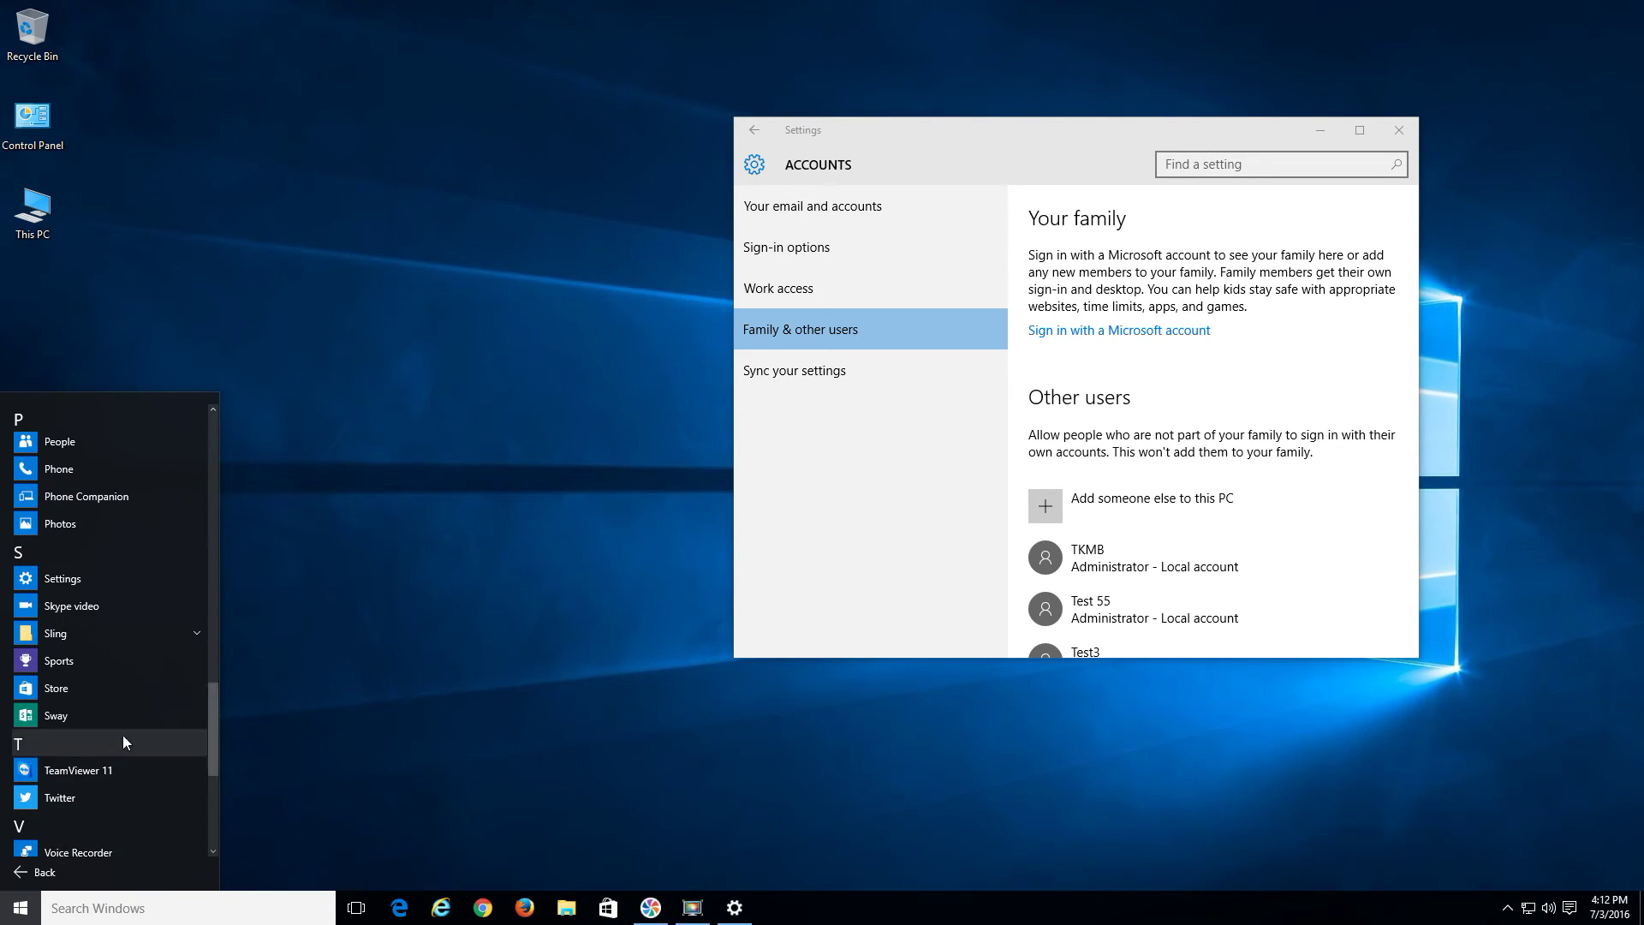
left_click(87, 694)
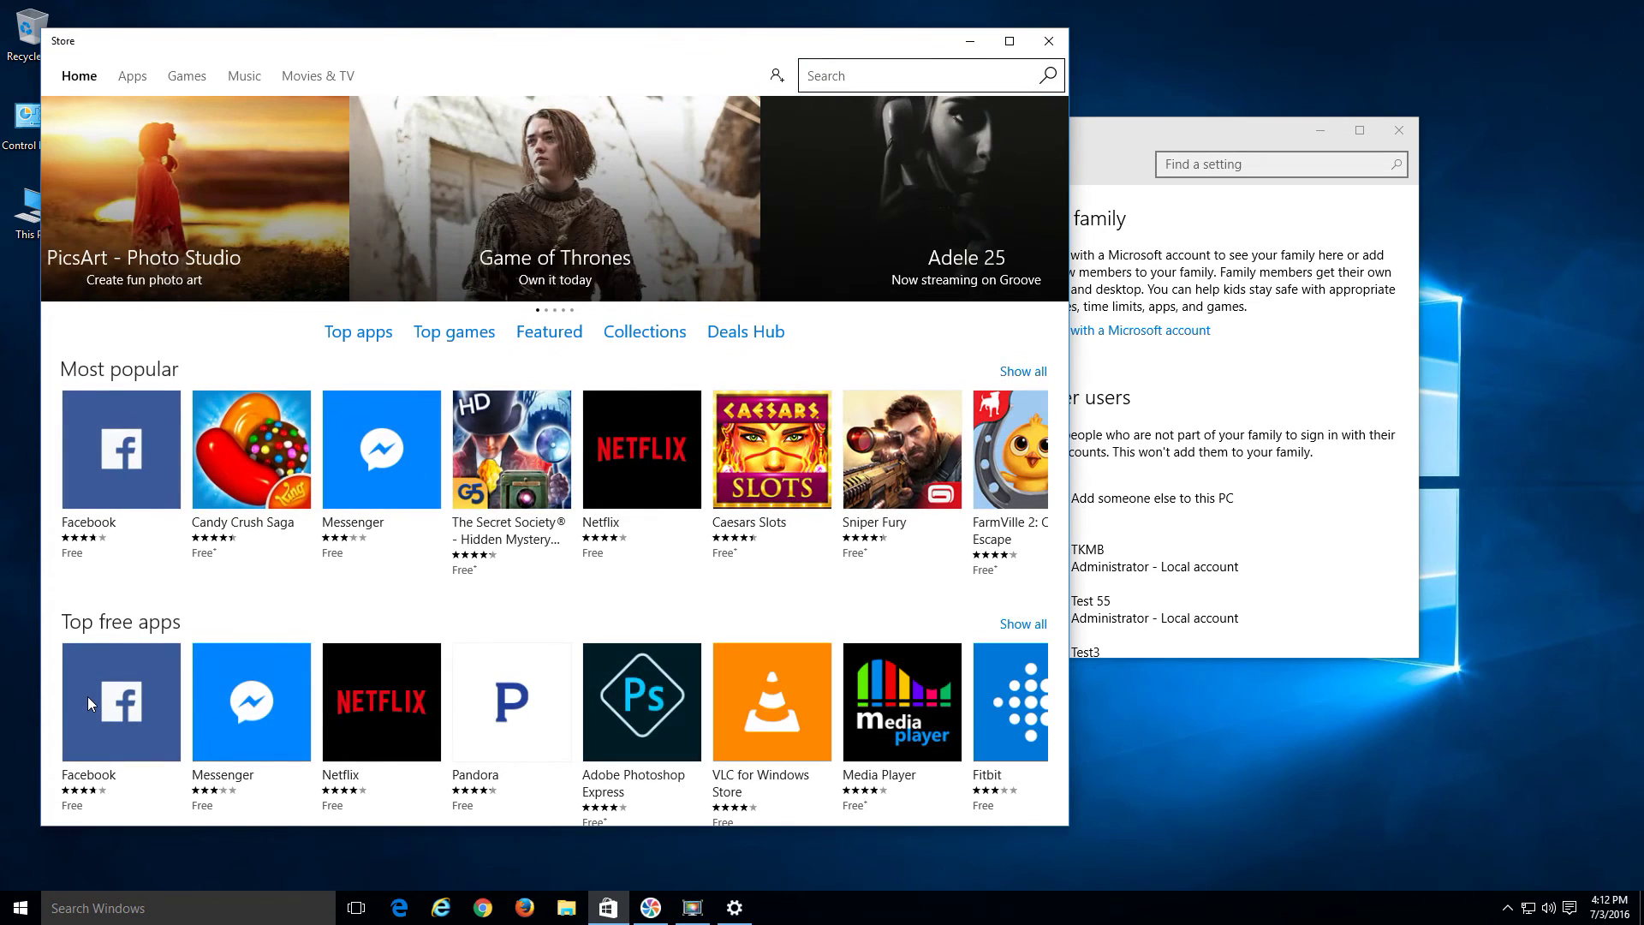
Try the Free button on Facebook's page, dismiss the Choose an account prompt, minimize Store, move Settings left
left_click(129, 460)
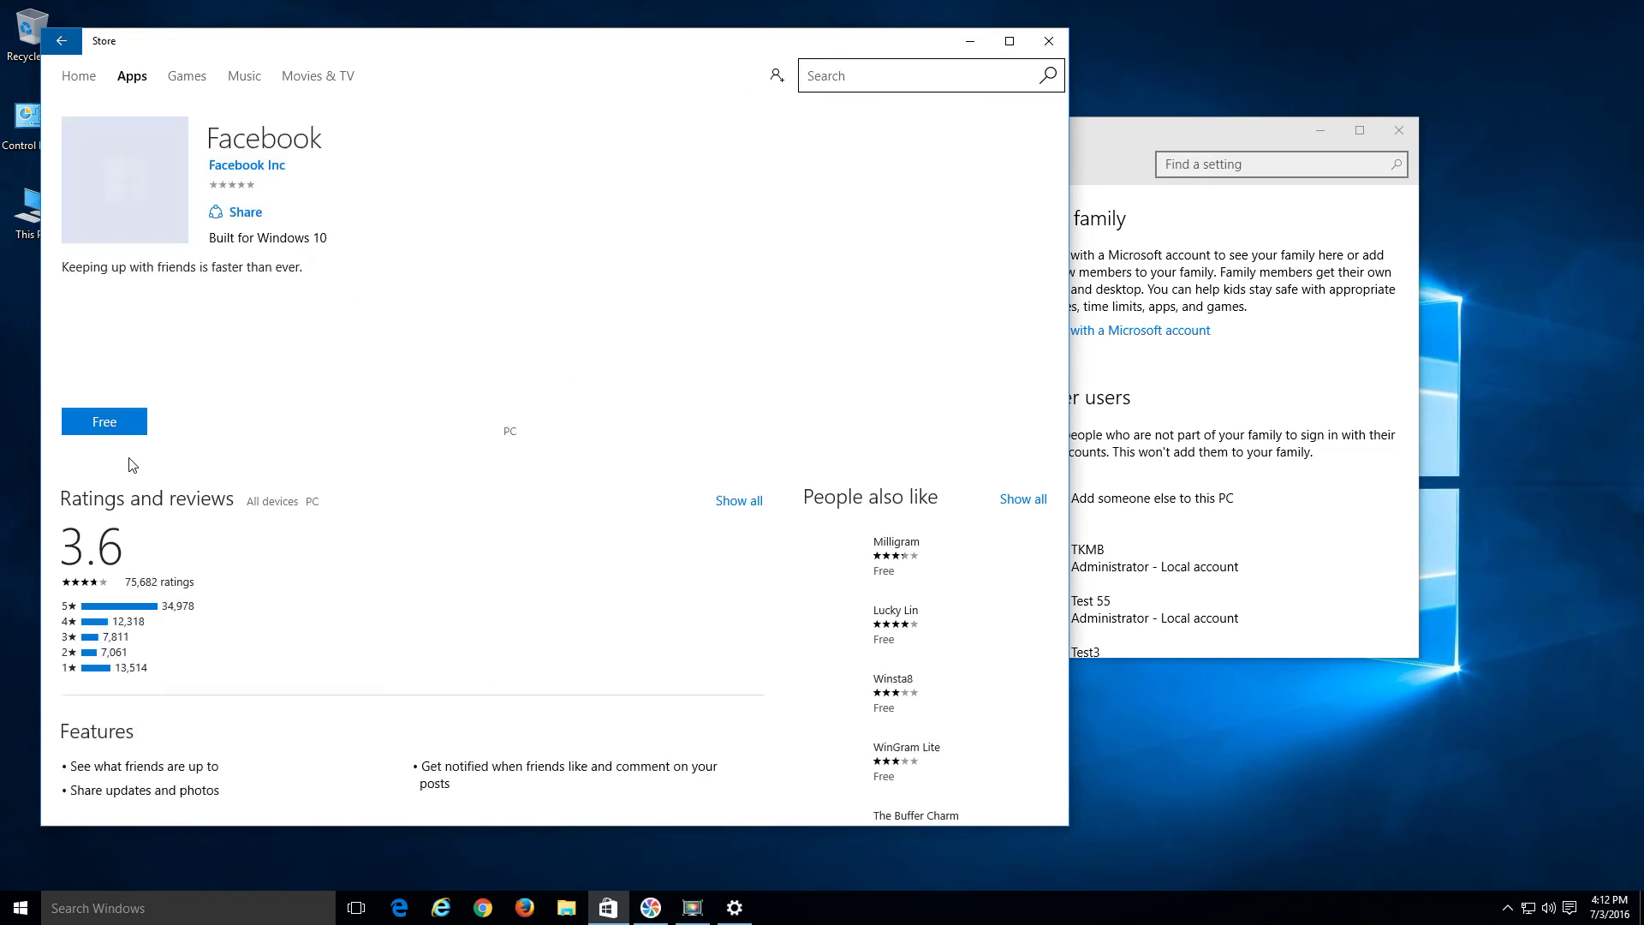
left_click(106, 423)
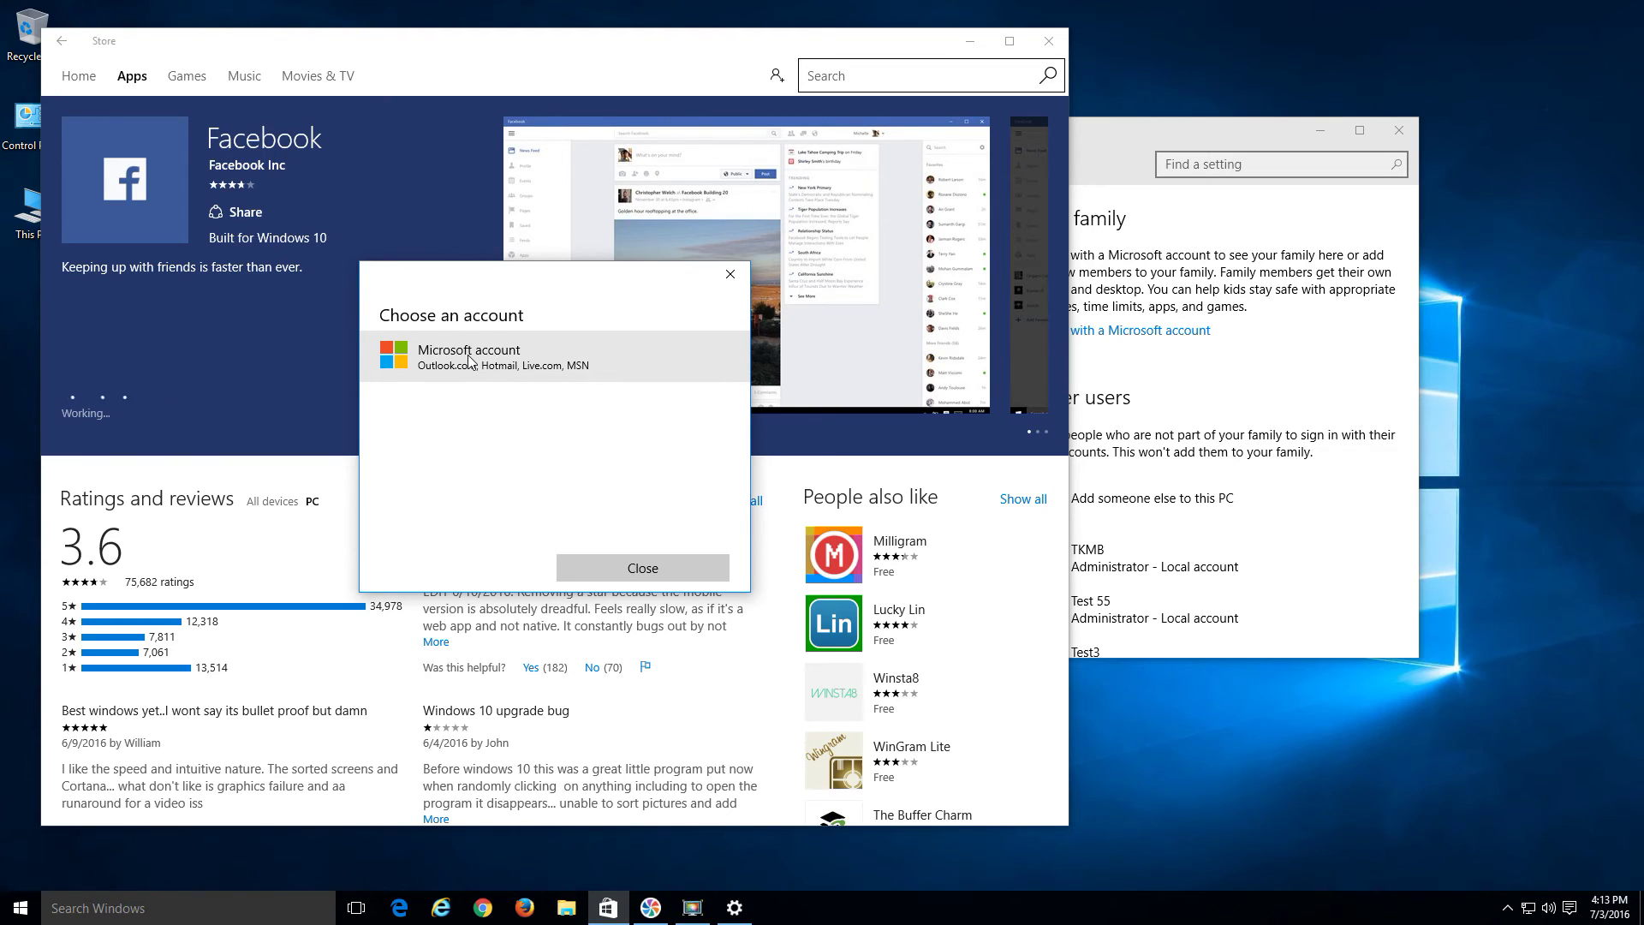
left_click(732, 270)
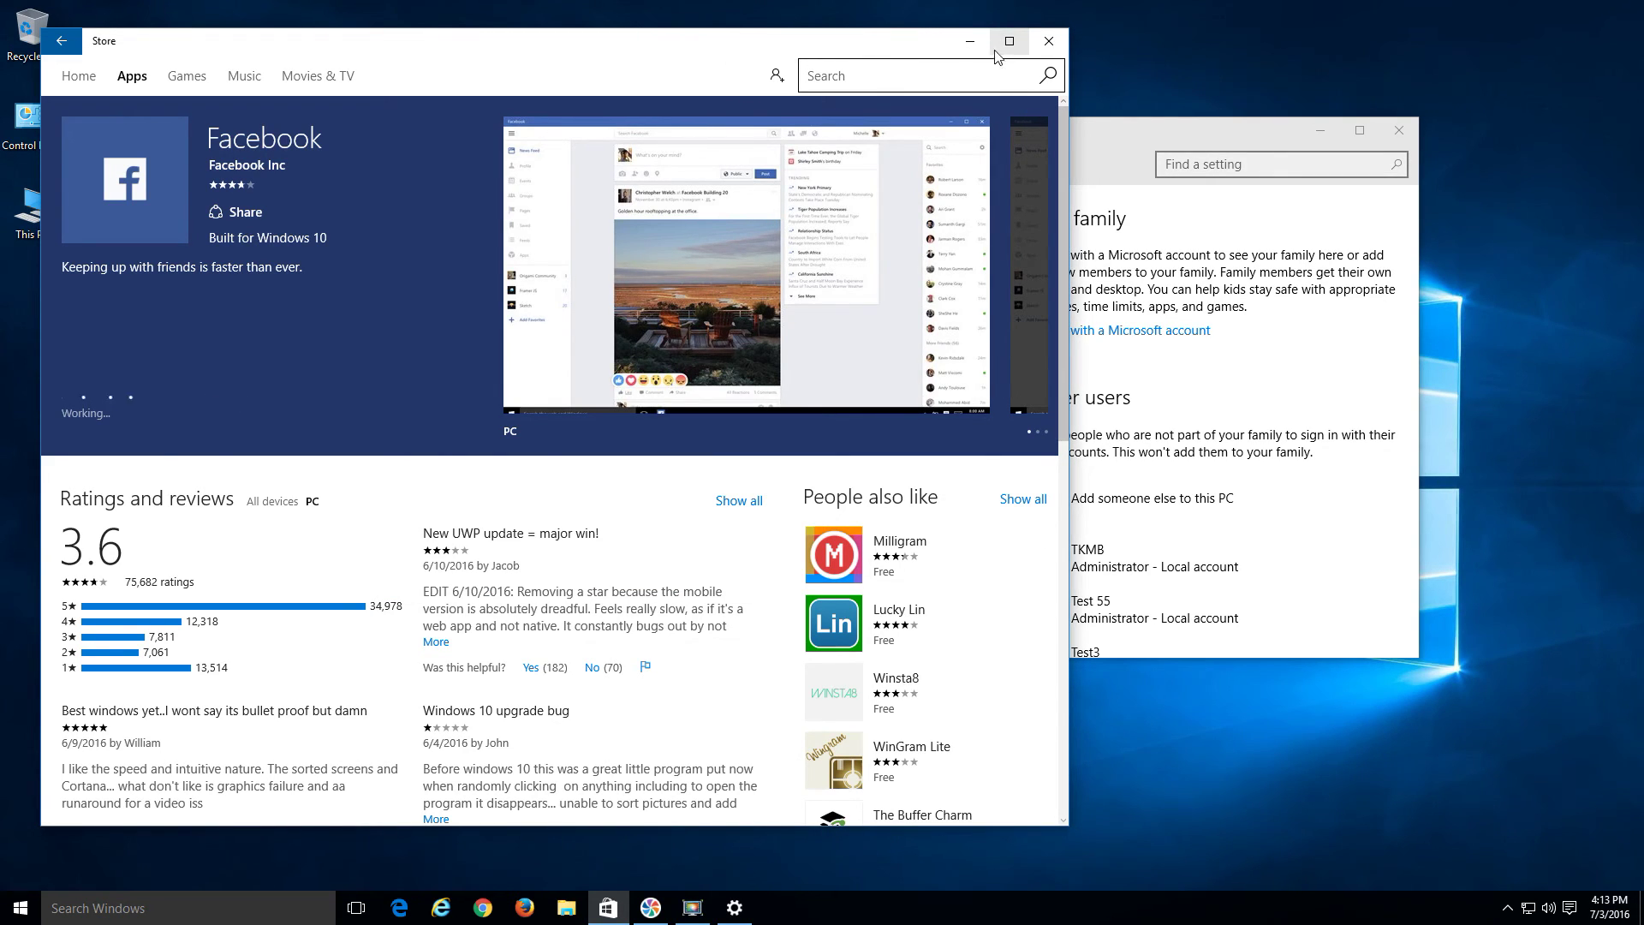
left_click(970, 41)
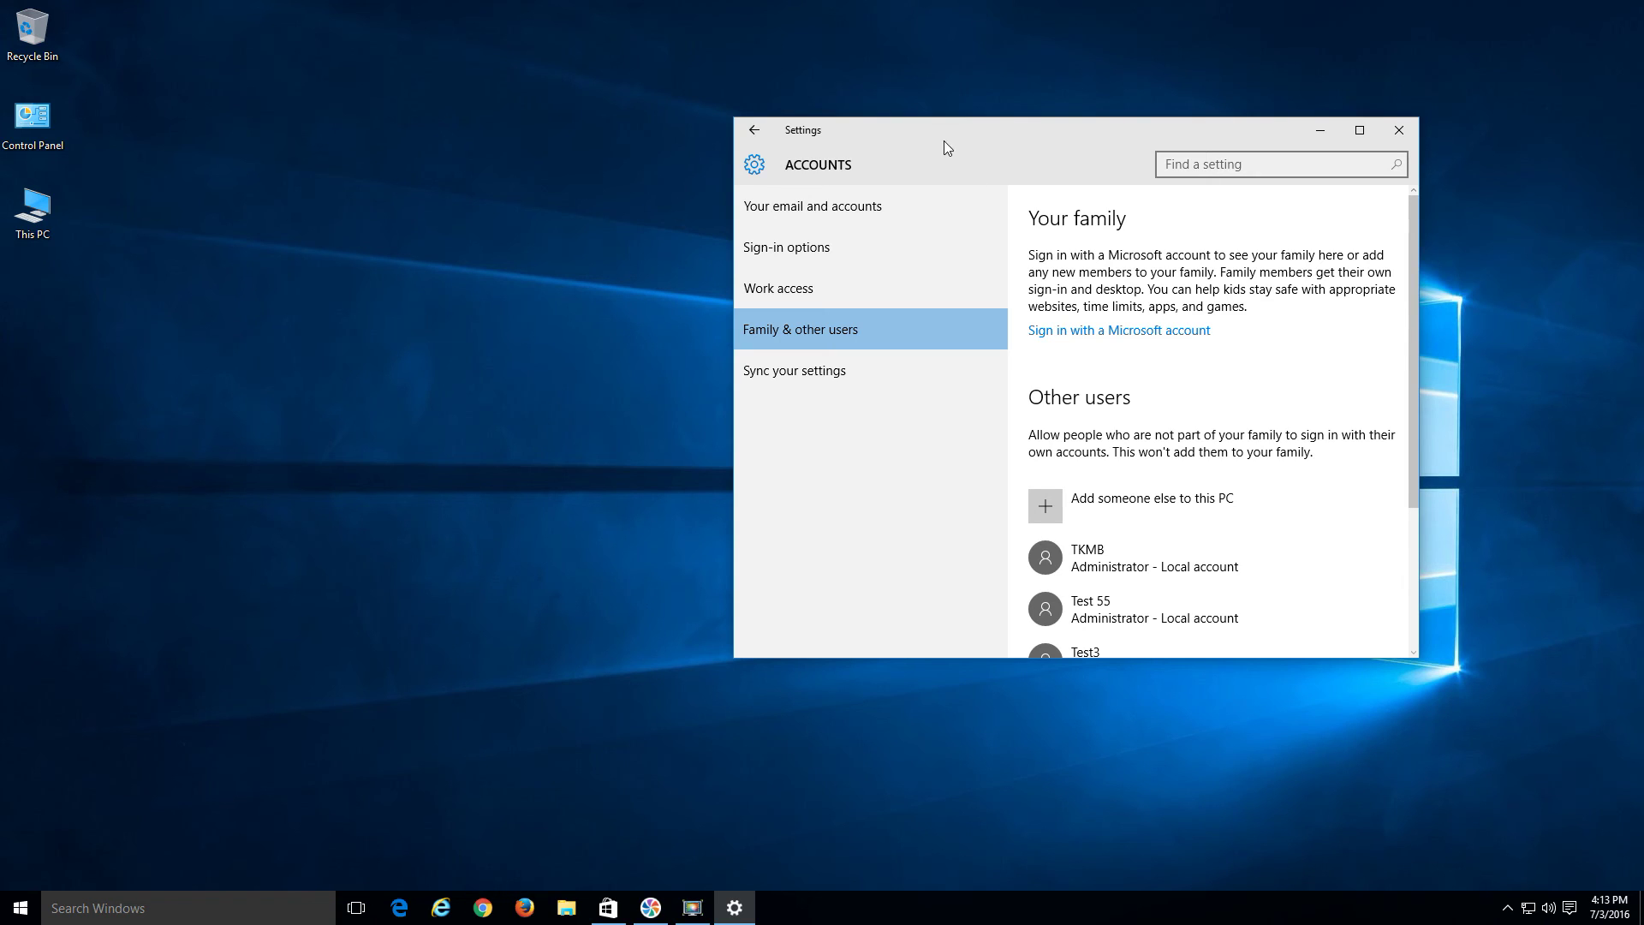
left_click_drag(961, 150, 661, 111)
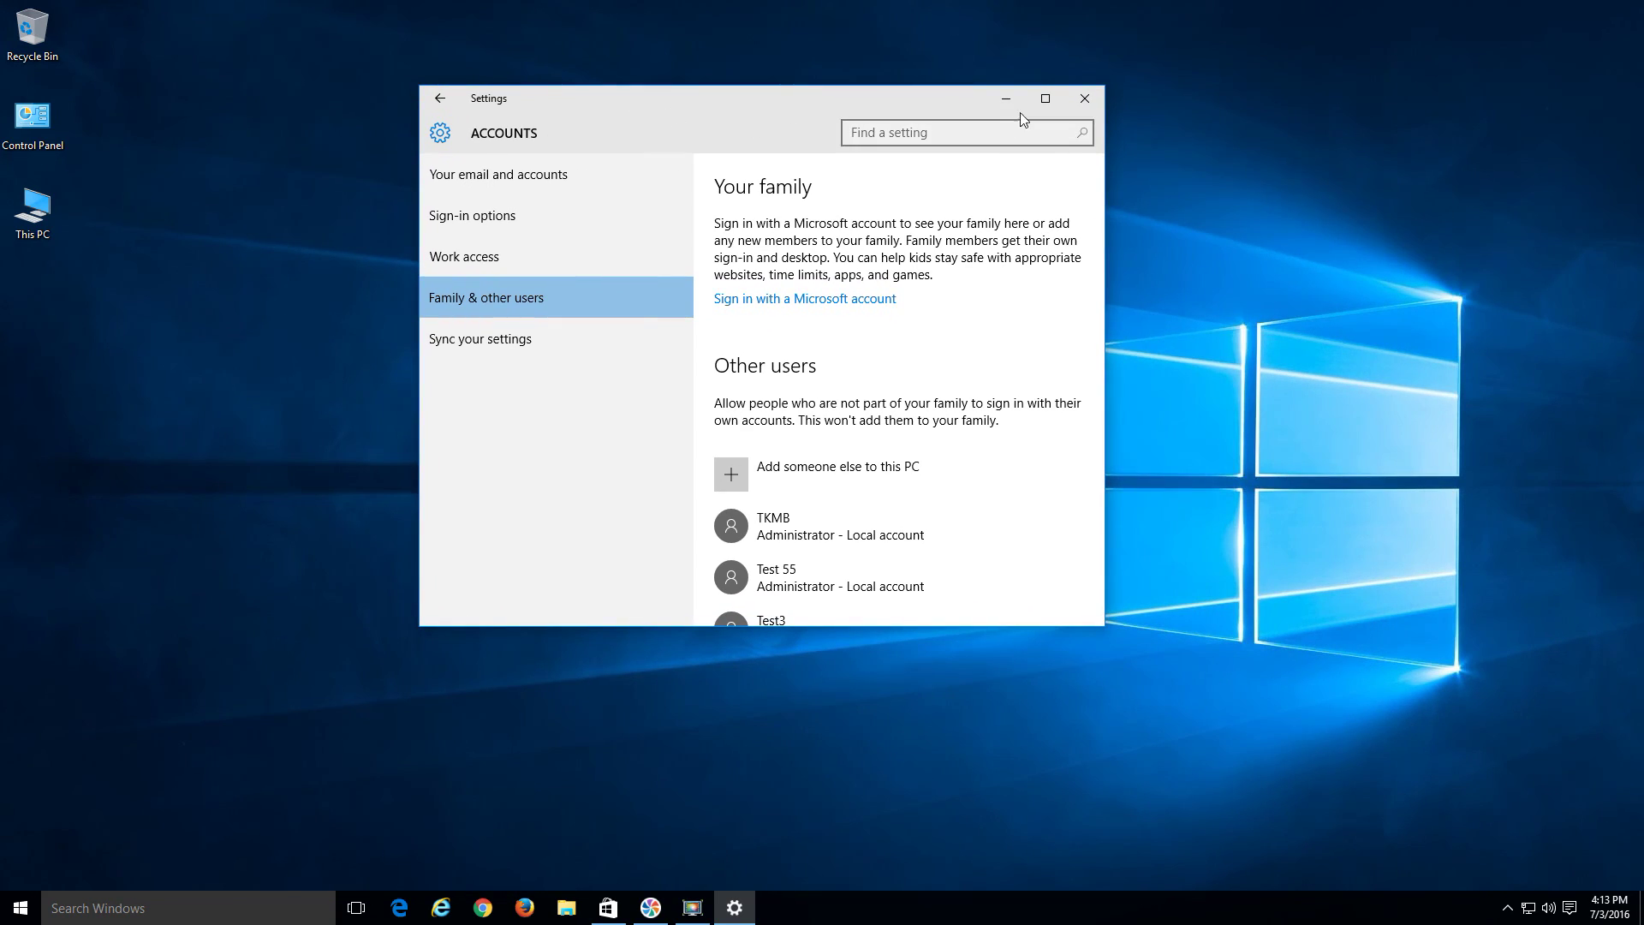